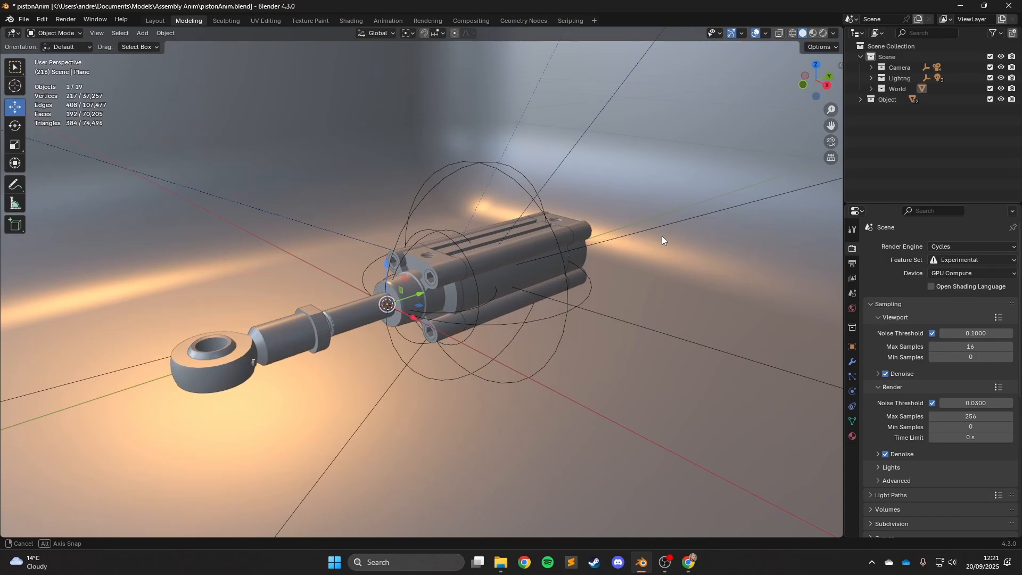
Play the piston assembly animation in the viewport and stop playback.
{"action": "key", "text": "space"}
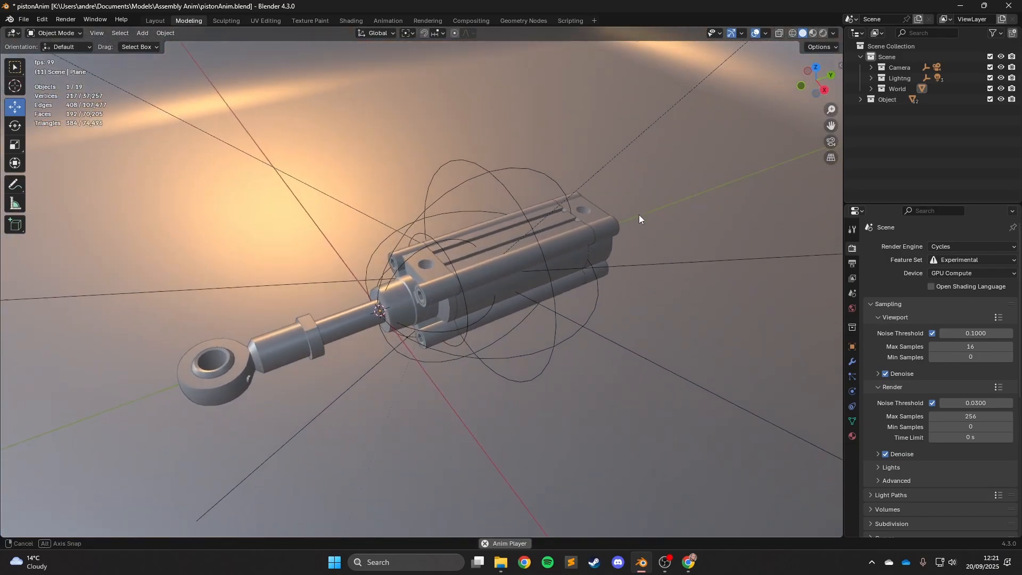
{"action": "scroll", "coordinate": [629, 210], "scroll_direction": "down", "scroll_amount": 1}
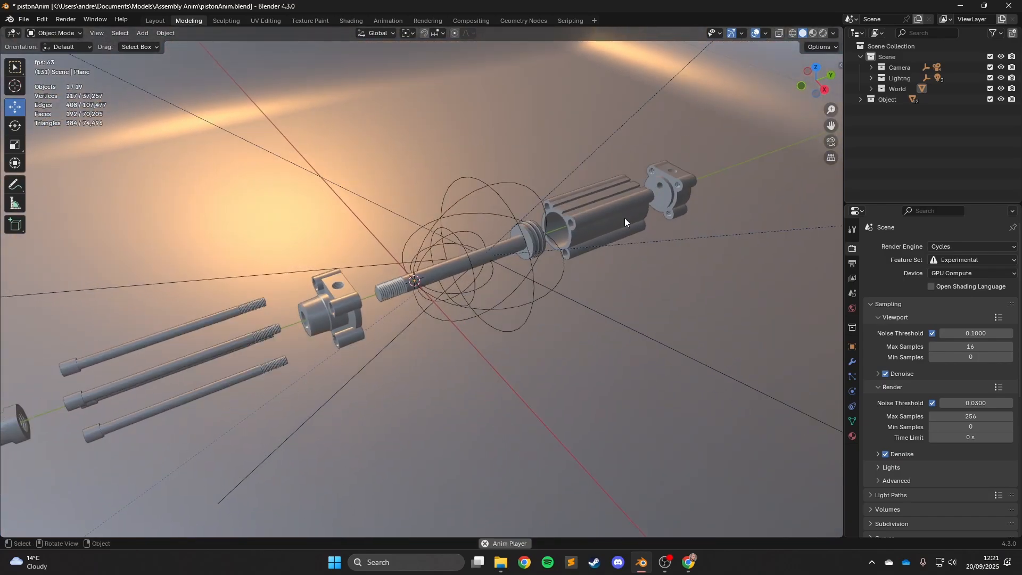
{"action": "key", "text": "space"}
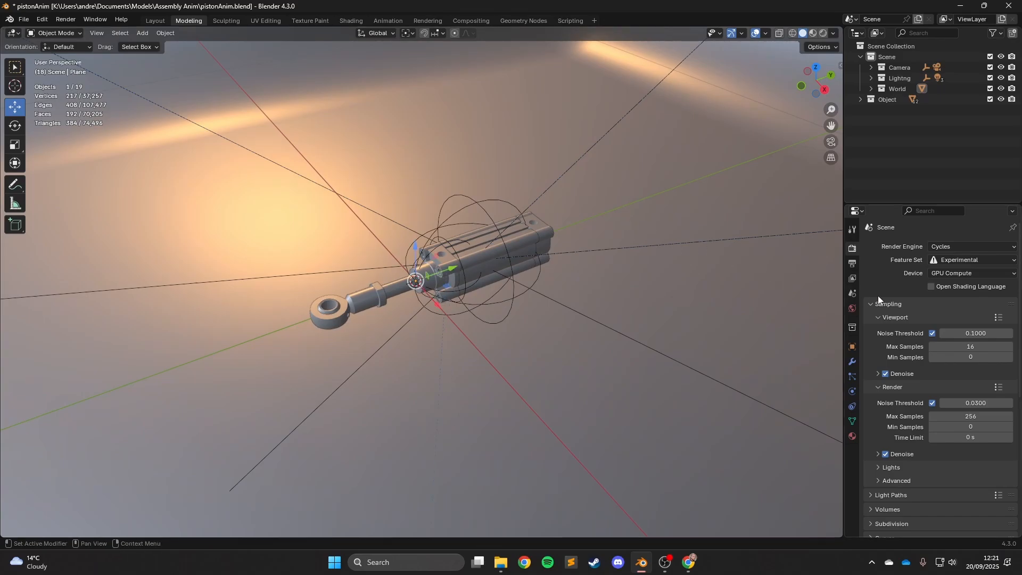
Open the scene's output properties and examine the X and Y resolution settings.
{"action": "left_click", "coordinate": [853, 266]}
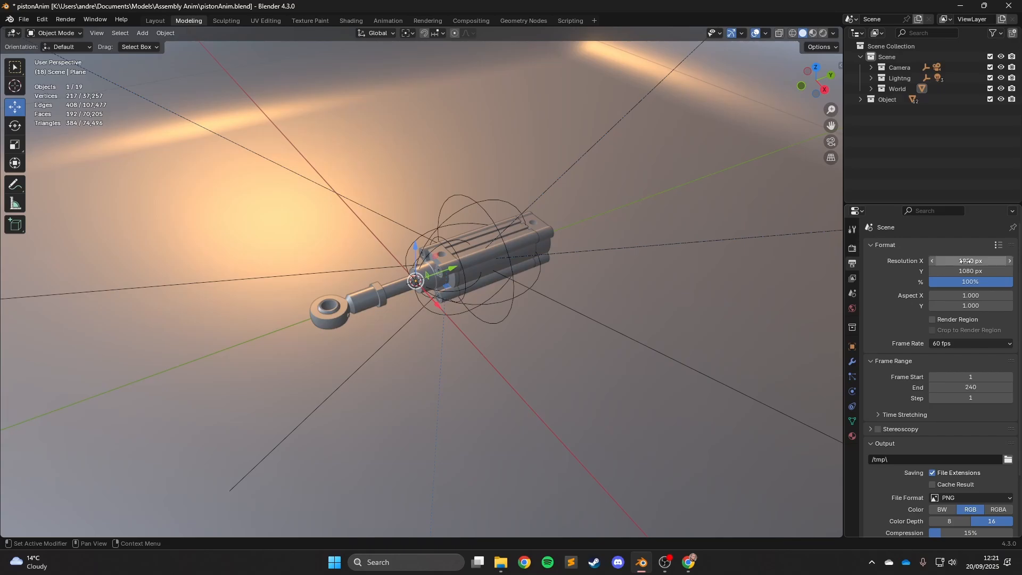
{"action": "middle_click_drag", "start_coordinate": [566, 211], "coordinate": [646, 219], "text": "shift"}
{"action": "scroll", "coordinate": [647, 218], "scroll_direction": "down", "scroll_amount": 2}
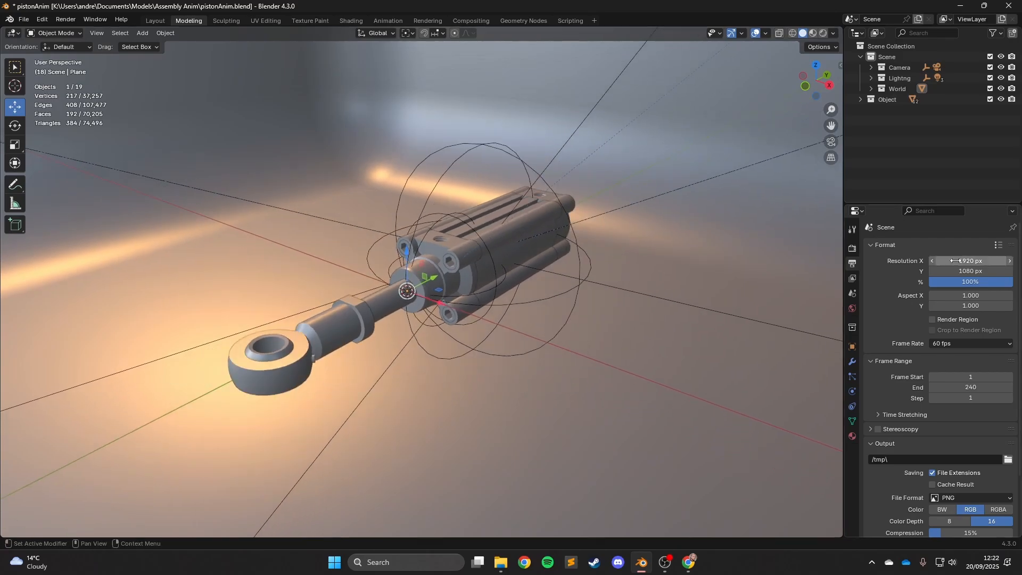
{"action": "left_click", "coordinate": [972, 261]}
{"action": "left_click", "coordinate": [974, 270]}
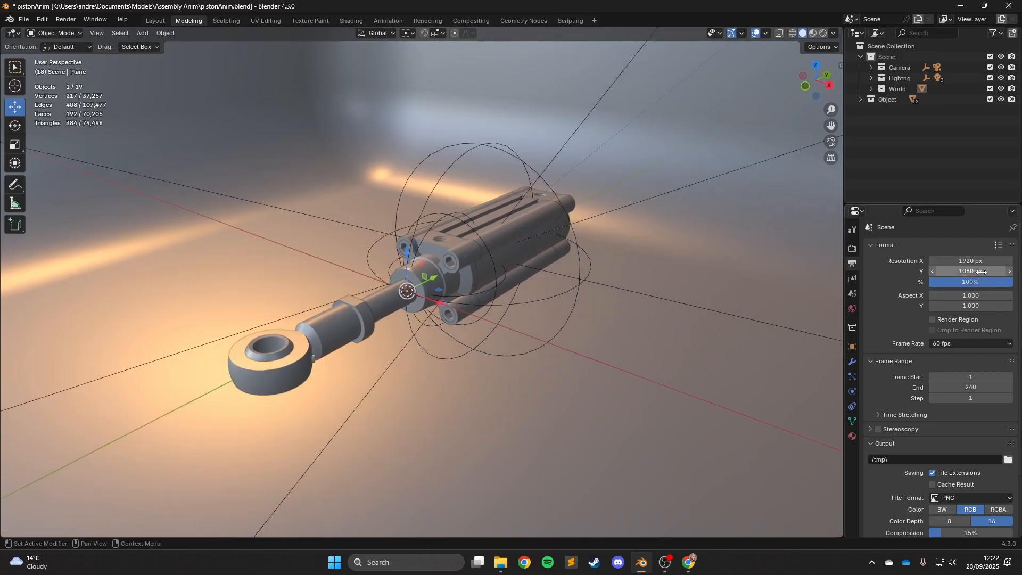
Try doubling the render resolution in both X and Y, and undo both changes.
{"action": "left_click", "coordinate": [966, 262]}
{"action": "left_click", "coordinate": [967, 264]}
{"action": "type", "text": "*2"}
{"action": "key", "text": "Return"}
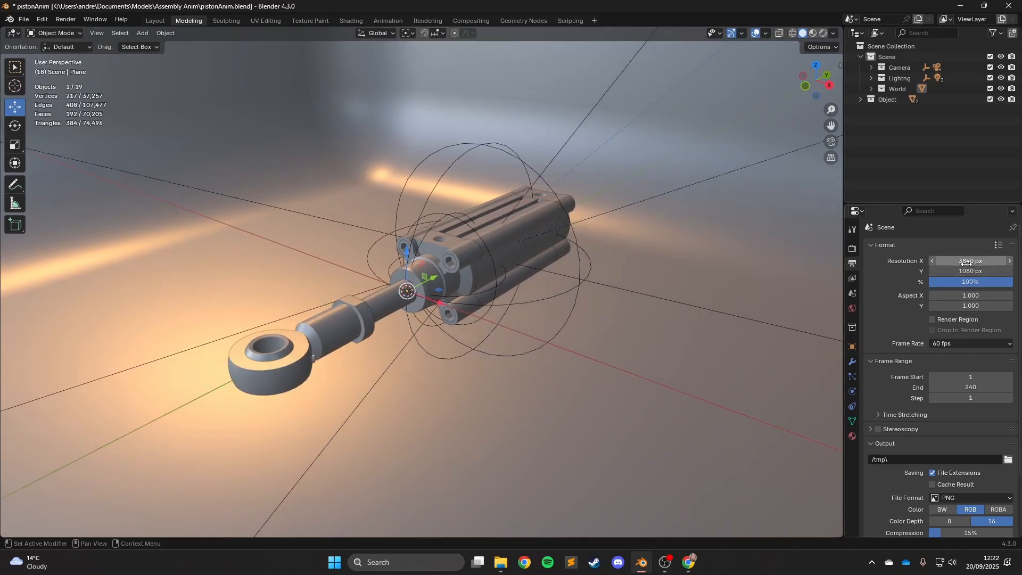
{"action": "double_click", "coordinate": [982, 272]}
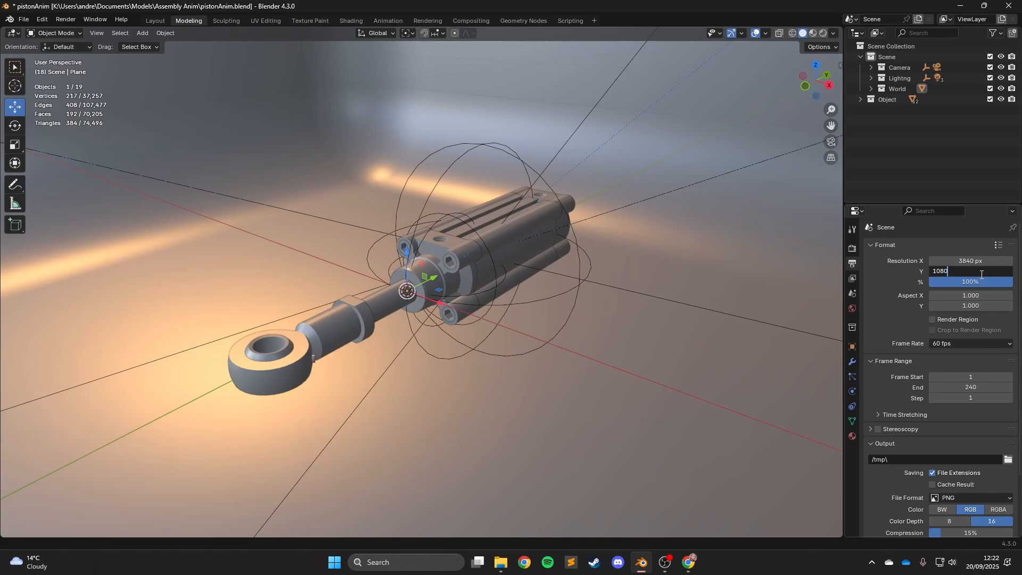
{"action": "type", "text": "*2"}
{"action": "key", "text": "Return"}
{"action": "key", "text": "ctrl+z"}
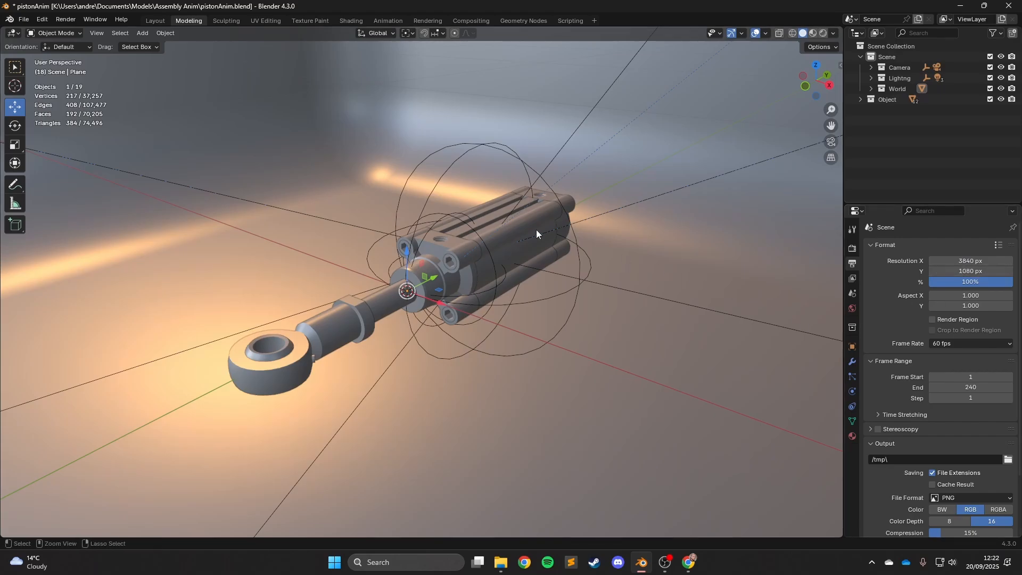
{"action": "key", "text": "ctrl+z"}
{"action": "middle_click_drag", "start_coordinate": [722, 193], "coordinate": [755, 213]}
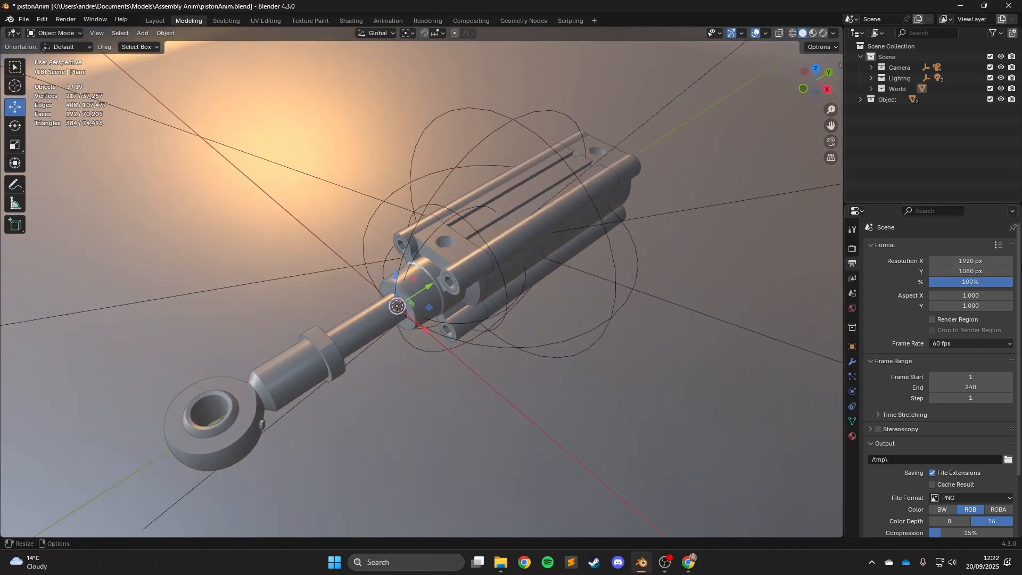
{"action": "middle_click_drag", "start_coordinate": [628, 216], "coordinate": [611, 196]}
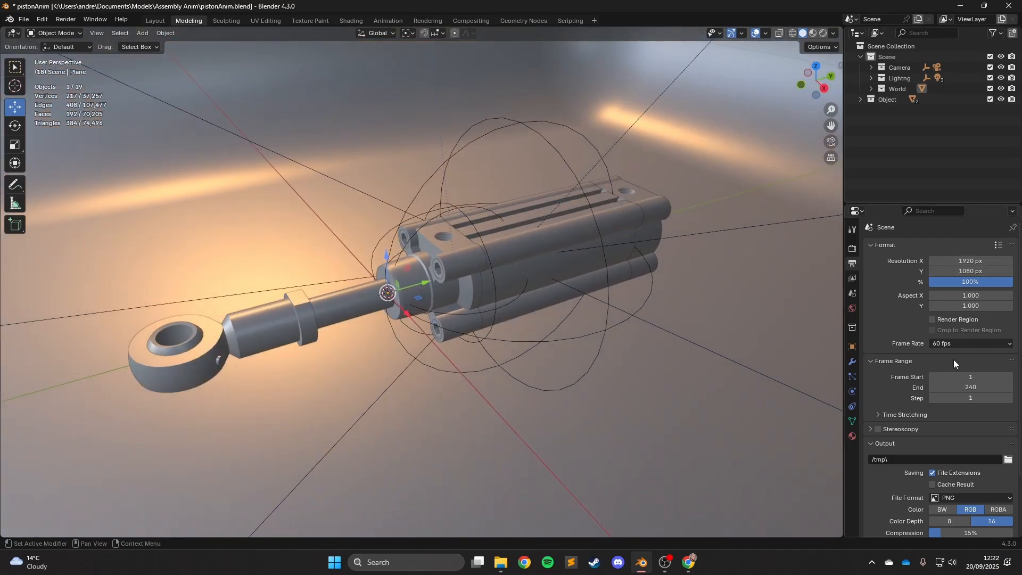
{"action": "middle_click_drag", "start_coordinate": [290, 271], "coordinate": [314, 125]}
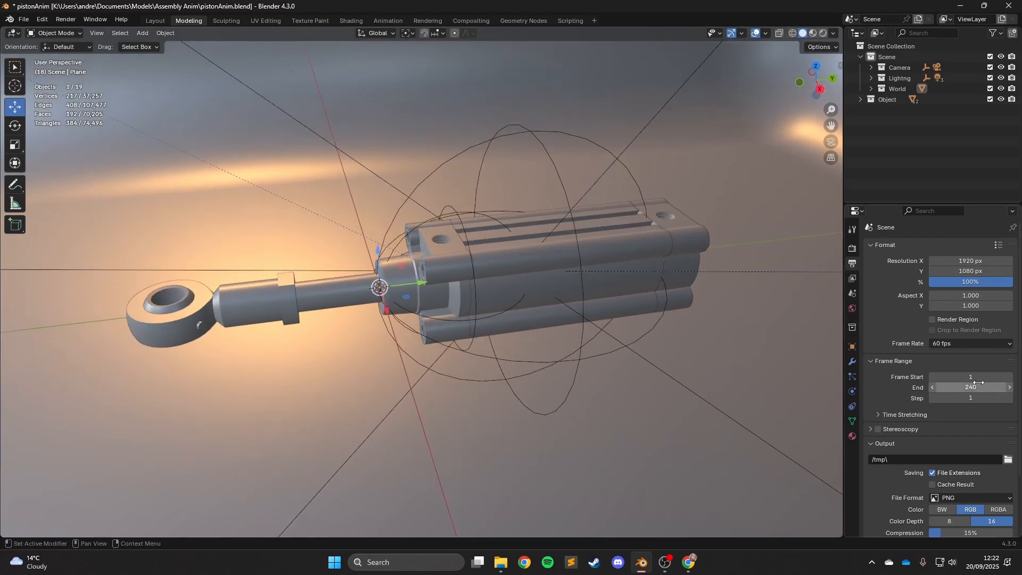
{"action": "scroll", "coordinate": [368, 335], "scroll_direction": "down", "scroll_amount": 1}
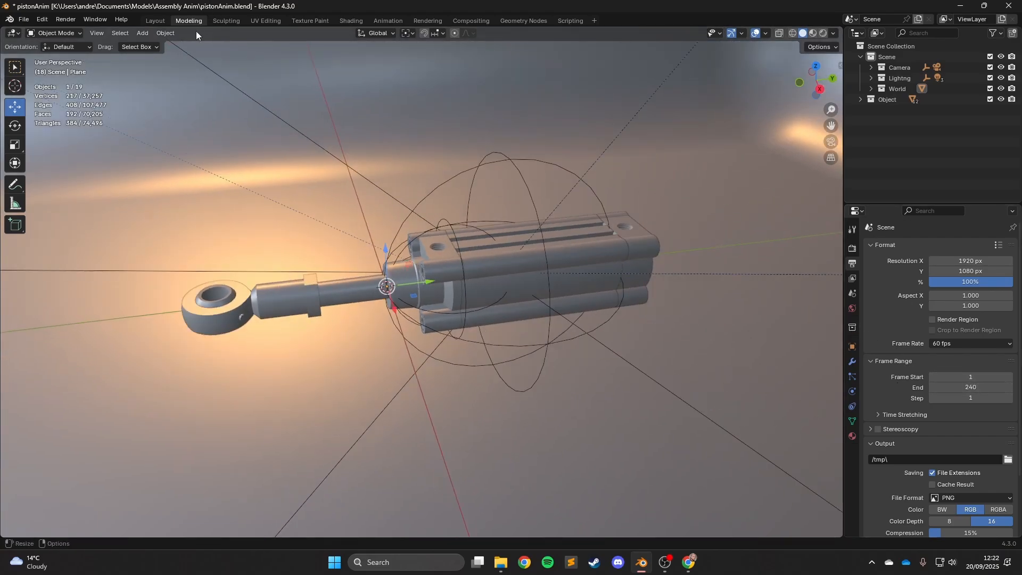
In the Layout workspace, enlarge the timeline area and move the playhead to frame 8.
{"action": "left_click", "coordinate": [158, 21]}
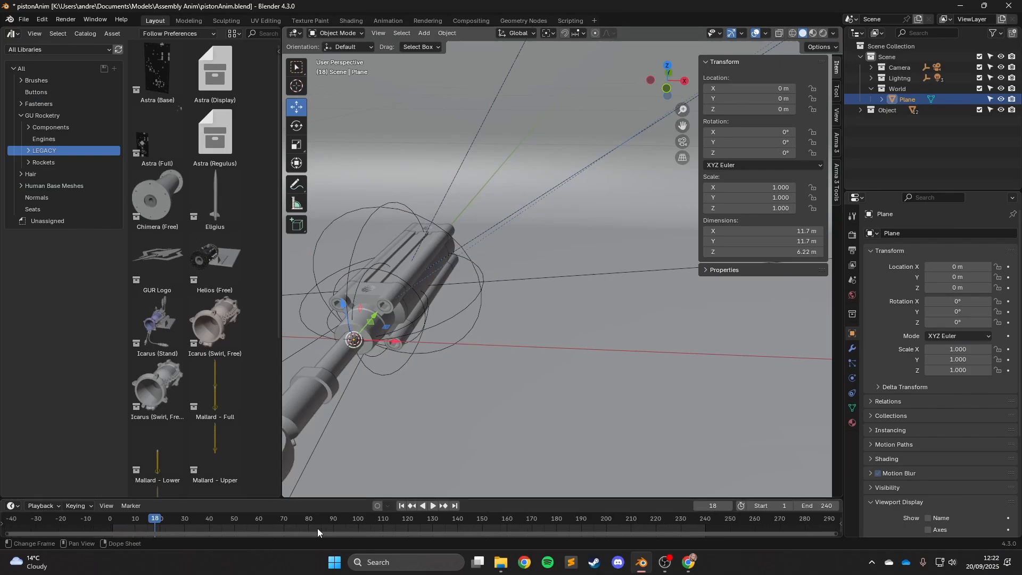
{"action": "left_click_drag", "start_coordinate": [484, 498], "coordinate": [484, 392]}
{"action": "key", "text": "Home"}
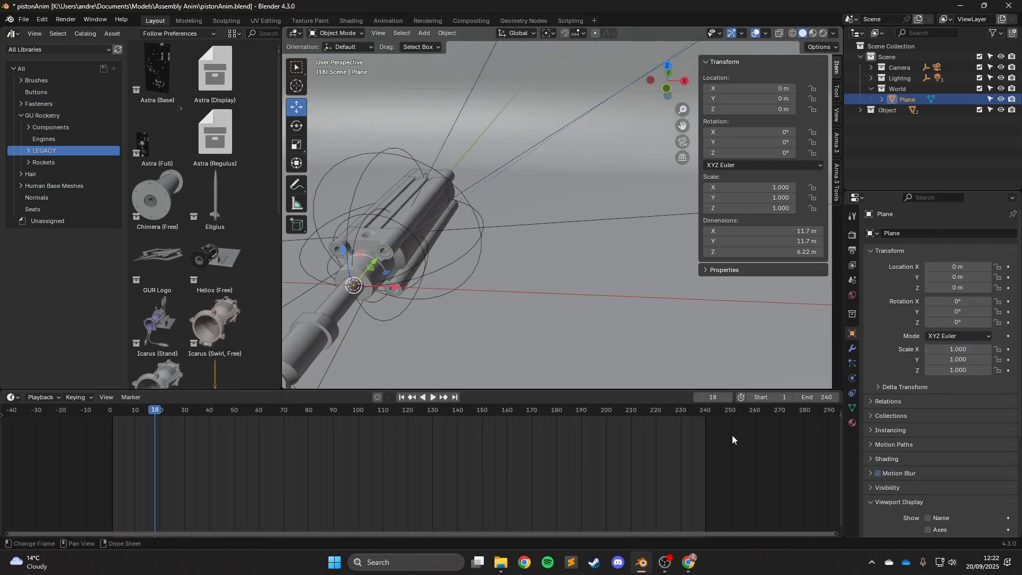
{"action": "mouse_move", "coordinate": [149, 411]}
{"action": "left_mouse_down"}
{"action": "mouse_move", "coordinate": [114, 414]}
{"action": "mouse_move", "coordinate": [497, 412]}
{"action": "mouse_move", "coordinate": [129, 414]}
{"action": "left_mouse_up"}
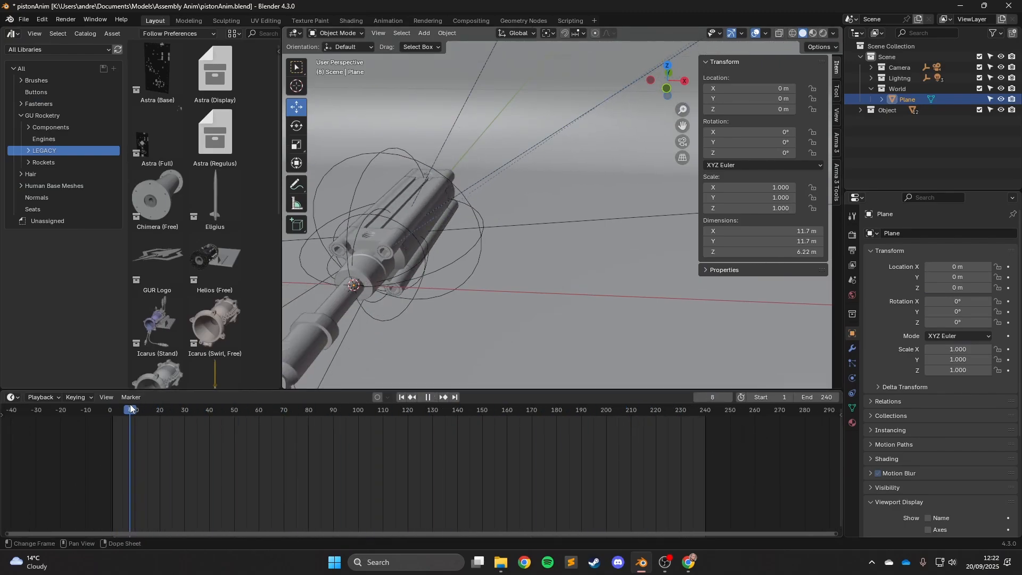
Scrub the Layout workspace's timeline to frame 123, where the piston parts are spread apart.
{"action": "left_click", "coordinate": [189, 21]}
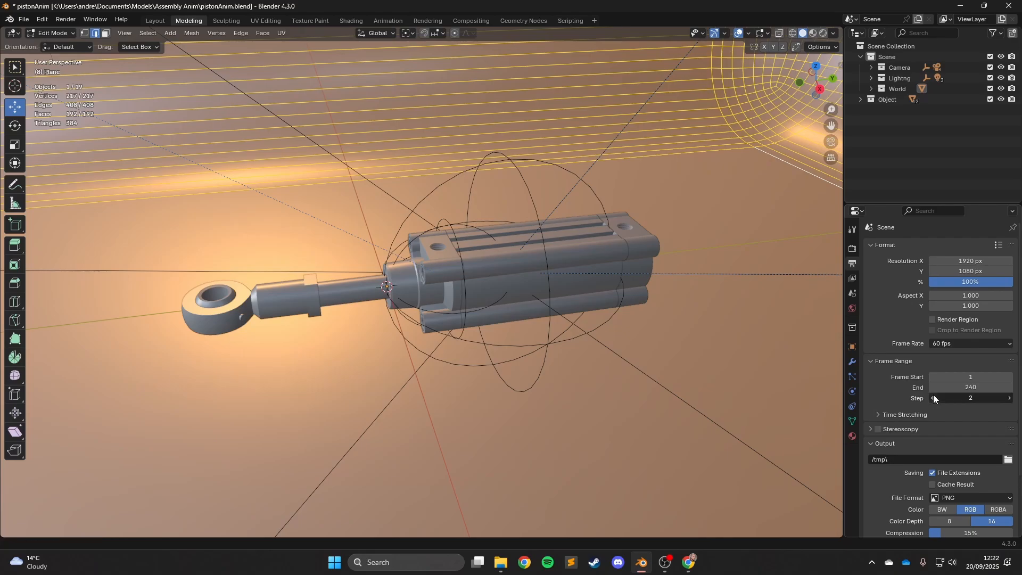
{"action": "left_click", "coordinate": [155, 20]}
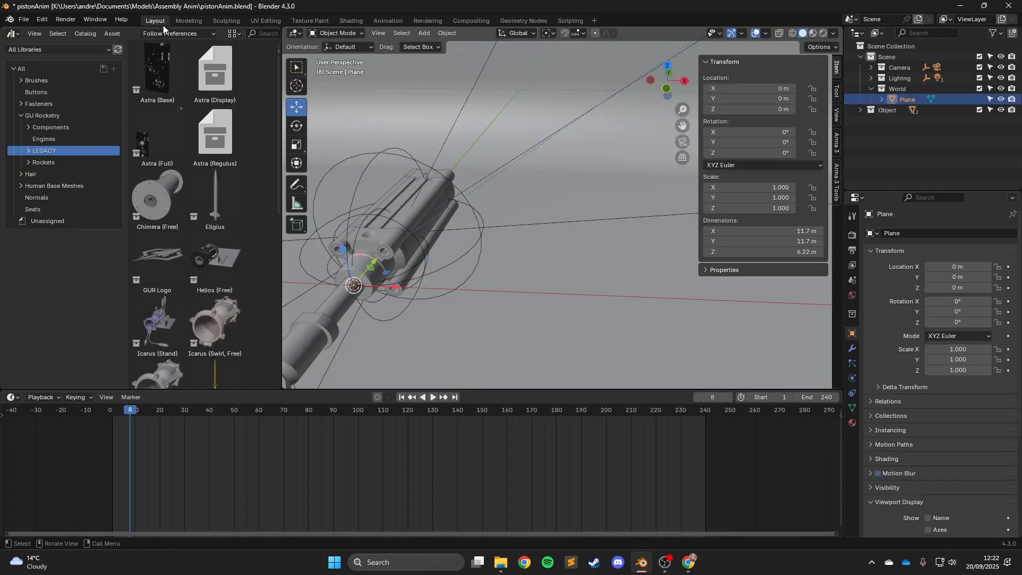
{"action": "left_click", "coordinate": [130, 398]}
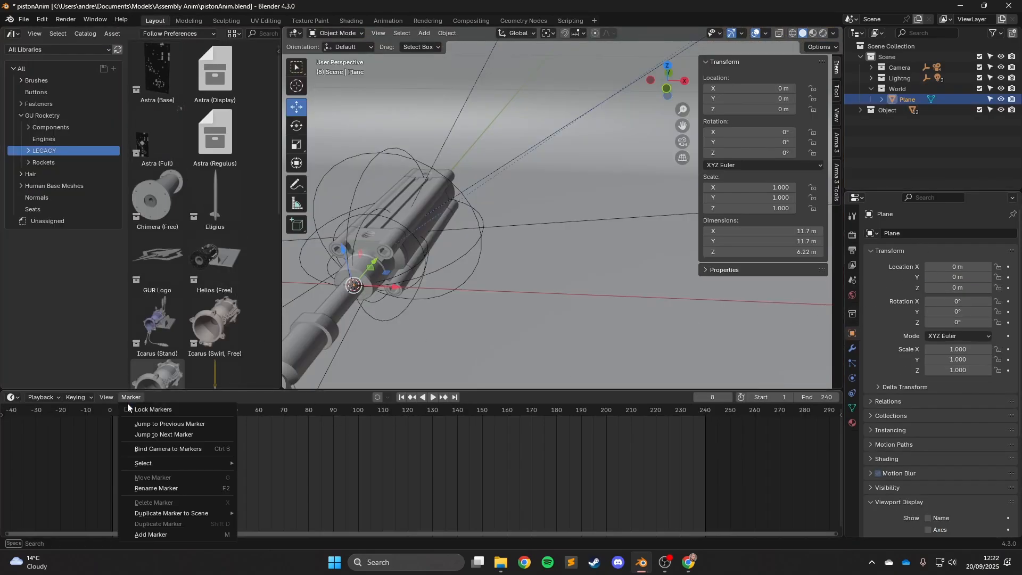
{"action": "mouse_move", "coordinate": [113, 410]}
{"action": "left_mouse_down"}
{"action": "mouse_move", "coordinate": [429, 410]}
{"action": "mouse_move", "coordinate": [416, 410]}
{"action": "left_mouse_up"}
Return to the Modeling workspace and switch the backdrop plane from Edit Mode to Object Mode.
{"action": "left_click", "coordinate": [193, 21]}
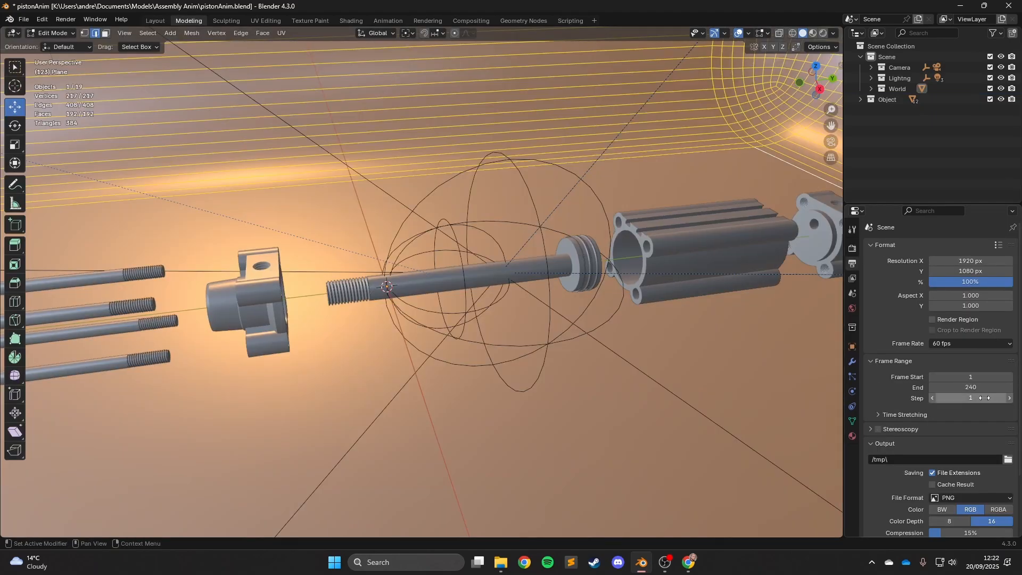
{"action": "key", "text": "Tab"}
{"action": "middle_click_drag", "start_coordinate": [576, 134], "coordinate": [616, 148]}
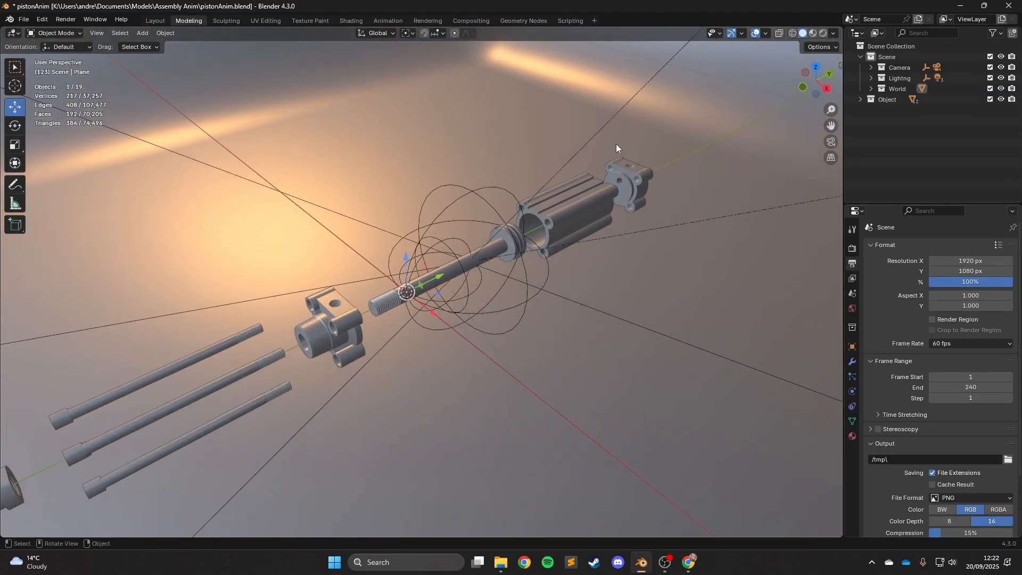
Check the output path, inspect the tmp folder on drive C: in File Explorer, and return to Blender with the path kept.
{"action": "scroll", "coordinate": [899, 415], "scroll_direction": "down", "scroll_amount": 2}
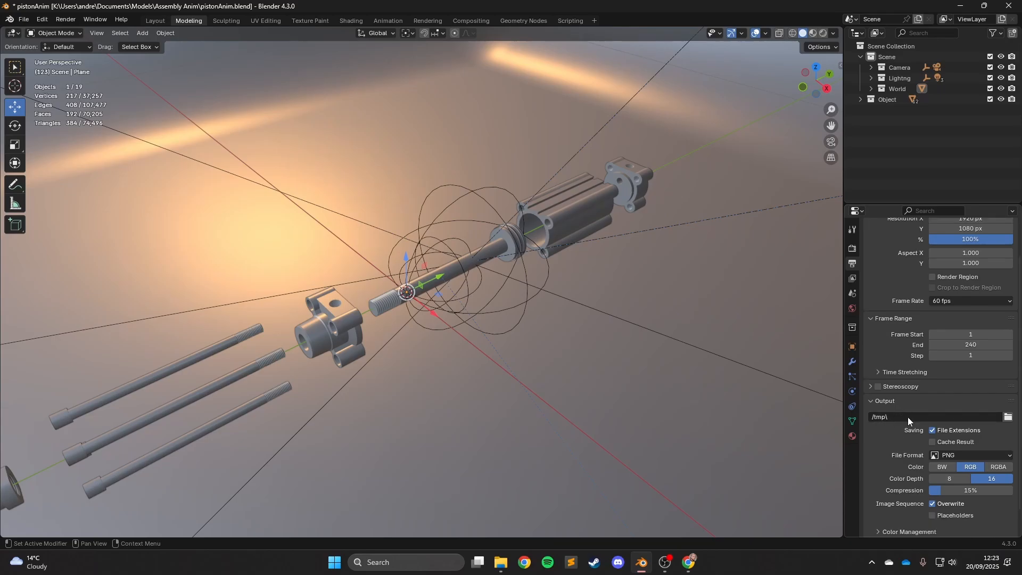
{"action": "left_click", "coordinate": [908, 417]}
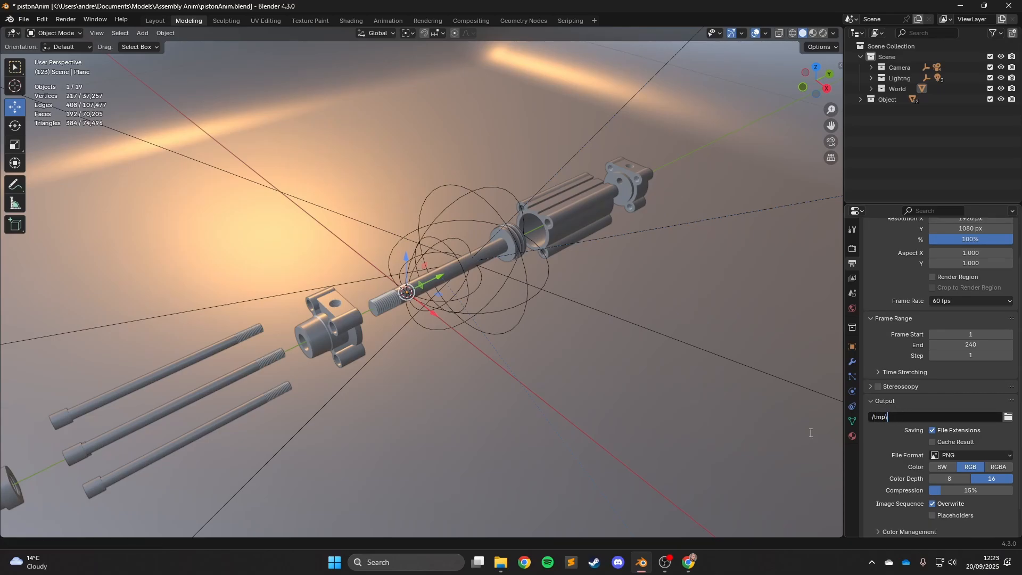
{"action": "left_click", "coordinate": [501, 562]}
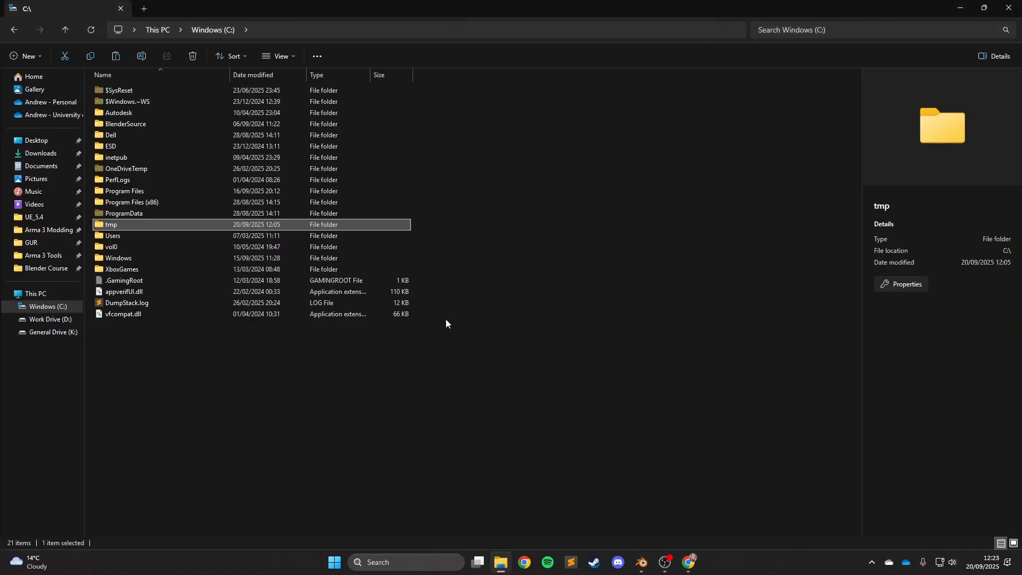
{"action": "double_click", "coordinate": [125, 222]}
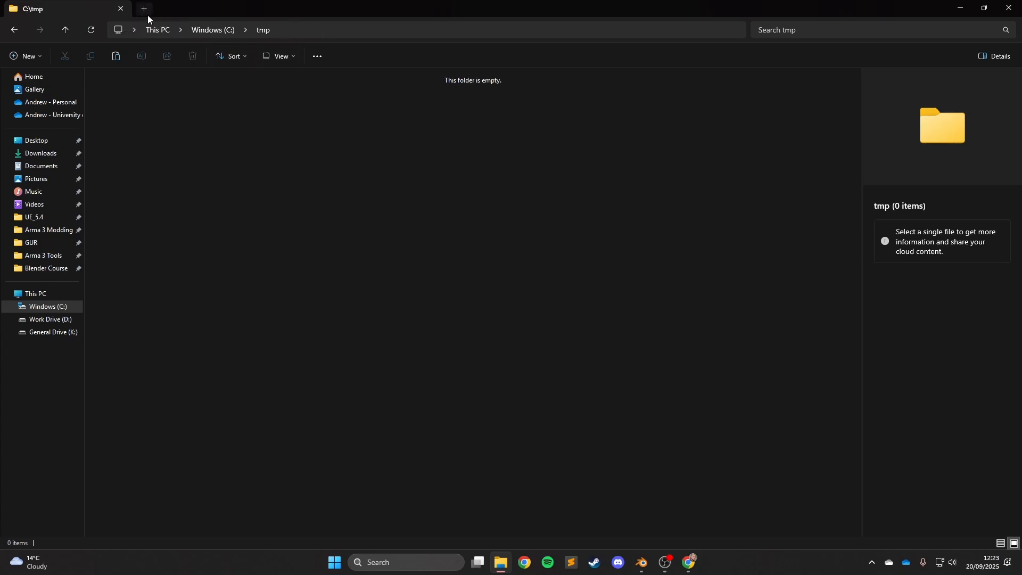
{"action": "left_click", "coordinate": [967, 4]}
{"action": "key", "text": "Return"}
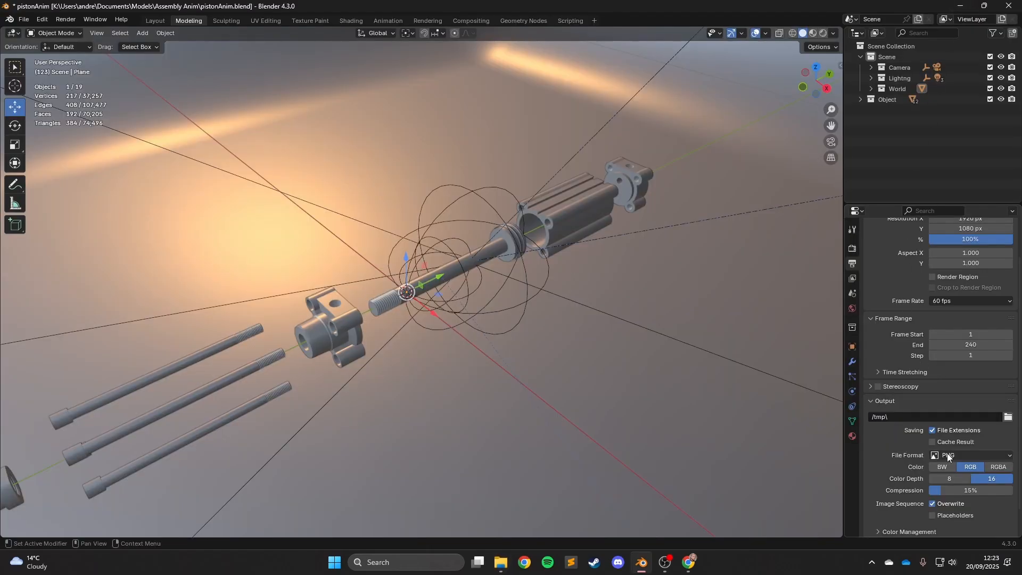
Review the available output file formats and select PNG for the rendered frames.
{"action": "left_click", "coordinate": [954, 456]}
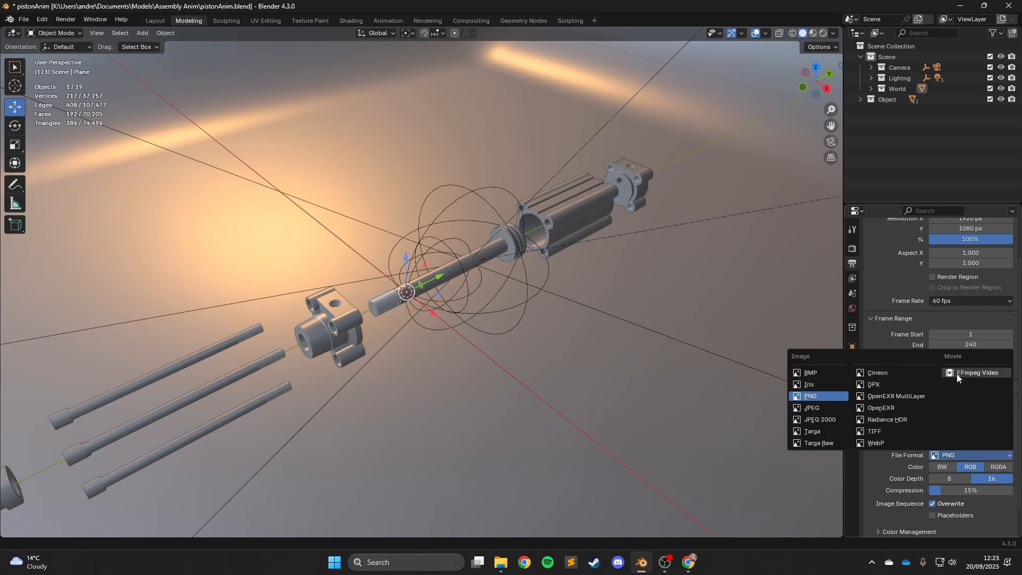
{"action": "left_click", "coordinate": [835, 395]}
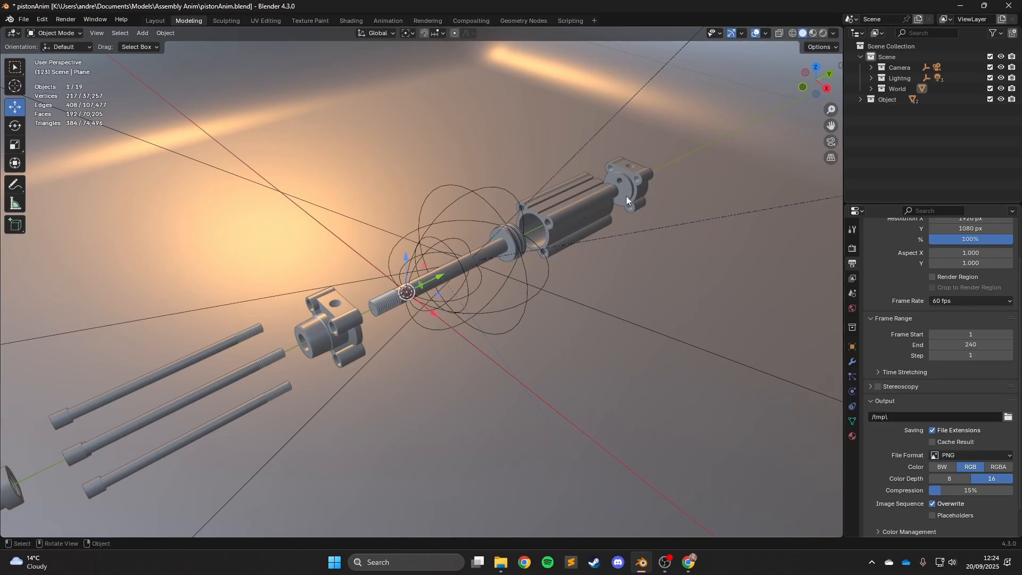
{"action": "middle_click_drag", "start_coordinate": [626, 196], "coordinate": [918, 369]}
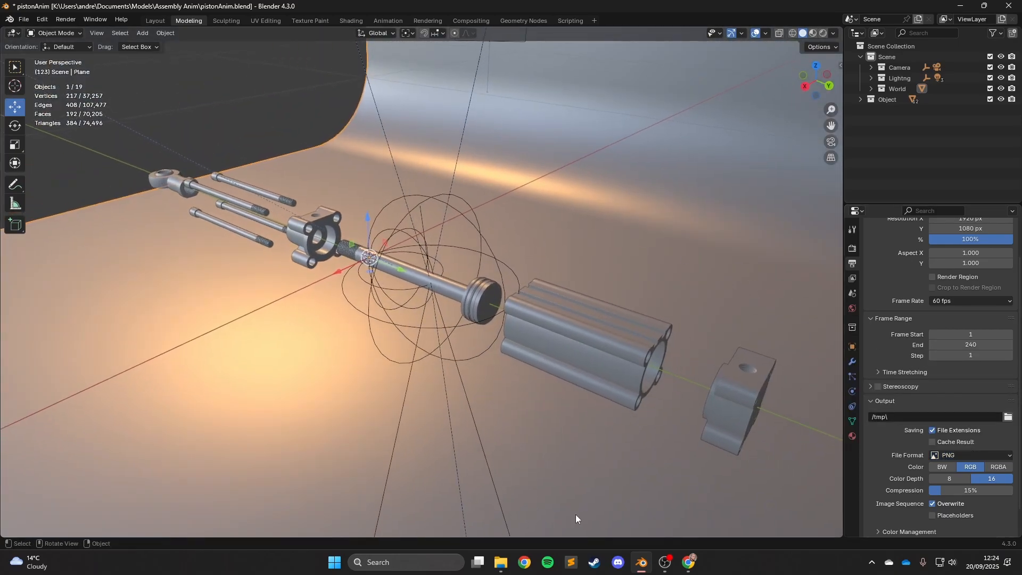
{"action": "middle_click_drag", "start_coordinate": [576, 514], "coordinate": [615, 208]}
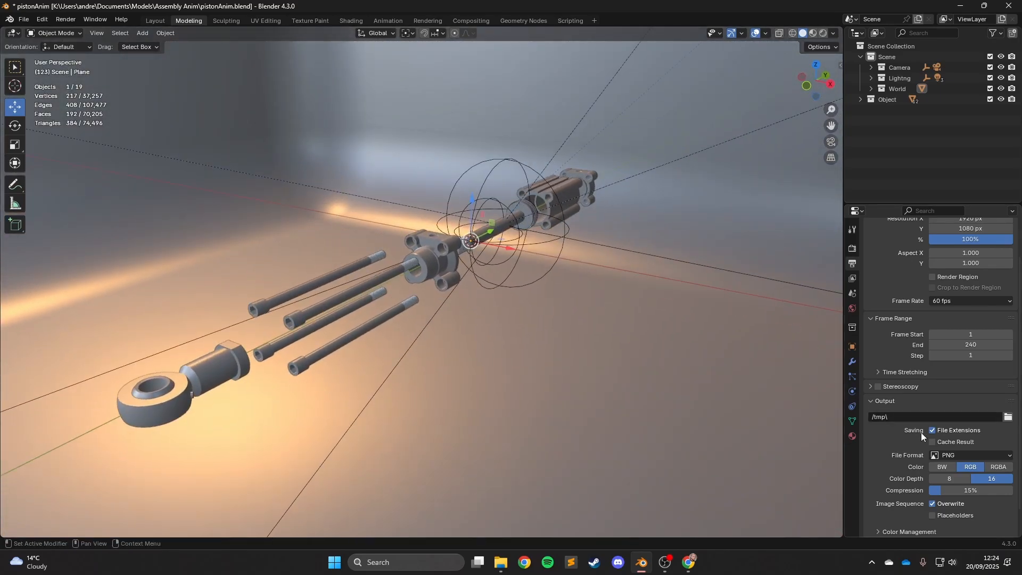
{"action": "left_click", "coordinate": [965, 455]}
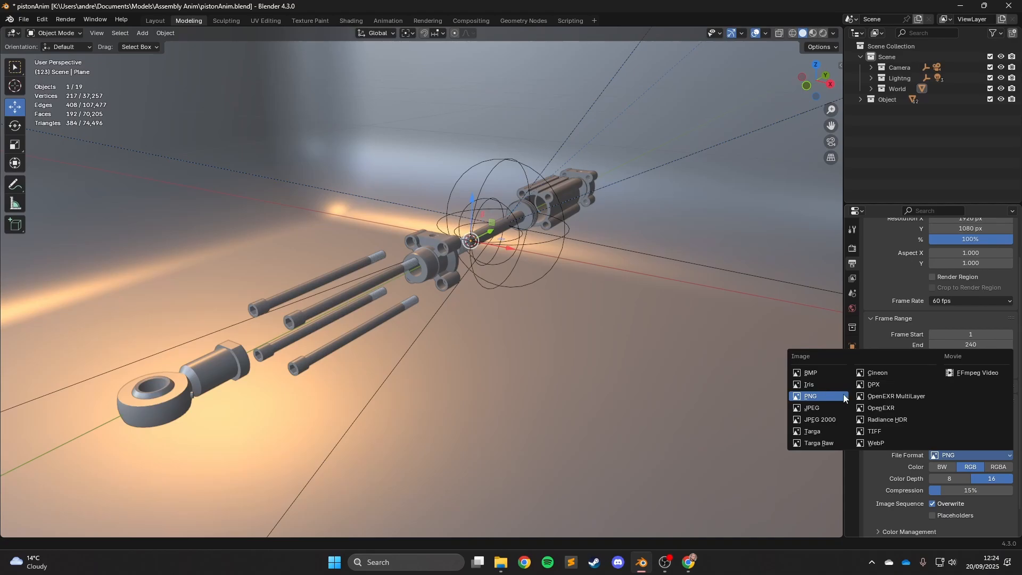
{"action": "left_click", "coordinate": [835, 393]}
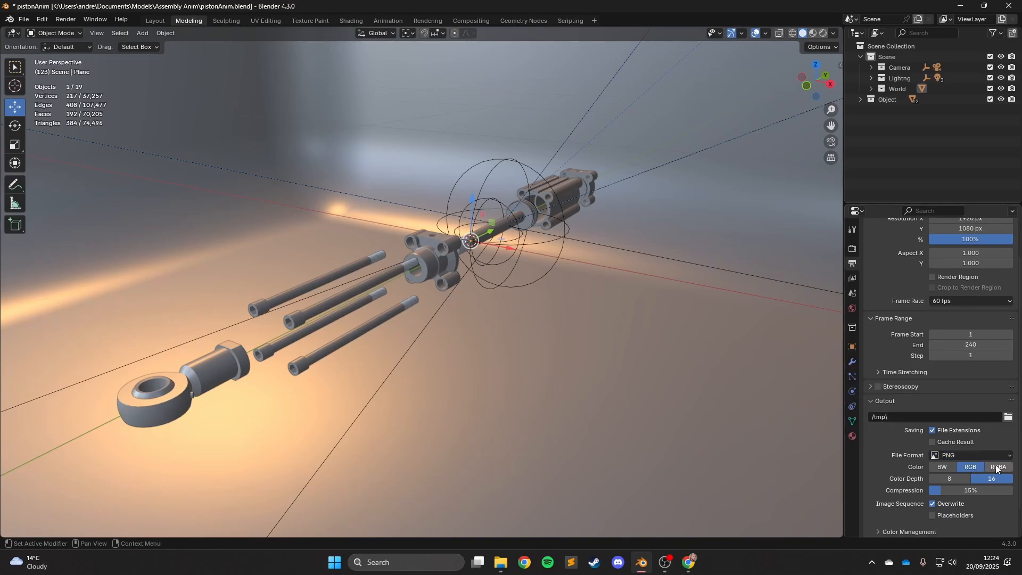
{"action": "scroll", "coordinate": [641, 233], "scroll_direction": "up", "scroll_amount": 2}
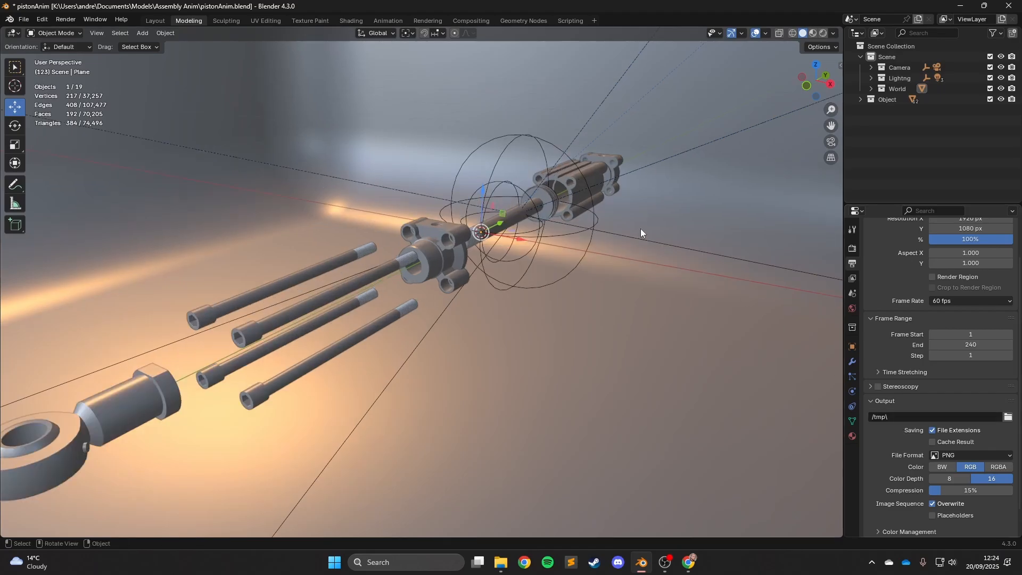
{"action": "middle_click_drag", "start_coordinate": [641, 231], "coordinate": [619, 242]}
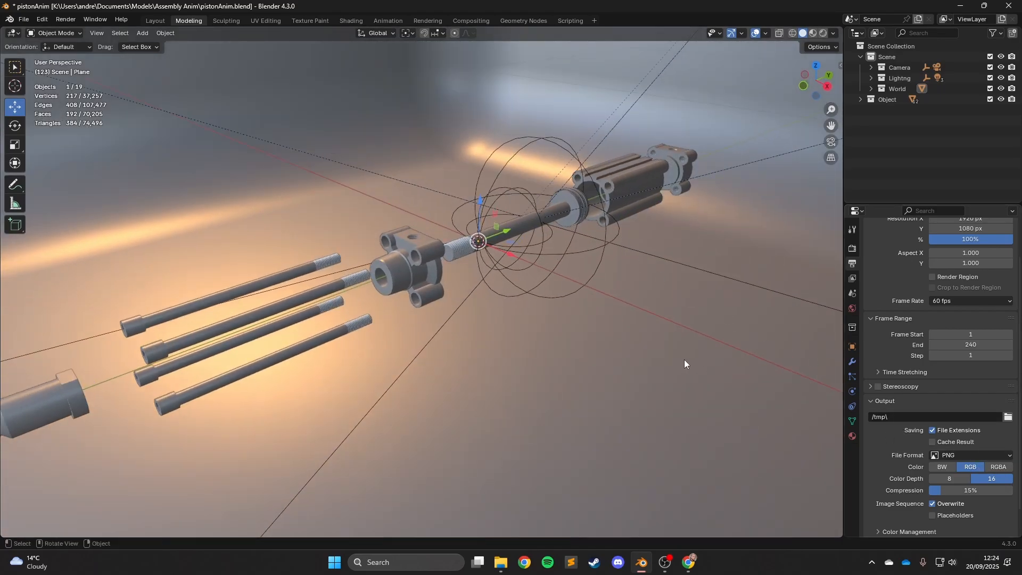
{"action": "middle_click_drag", "start_coordinate": [684, 364], "coordinate": [839, 405]}
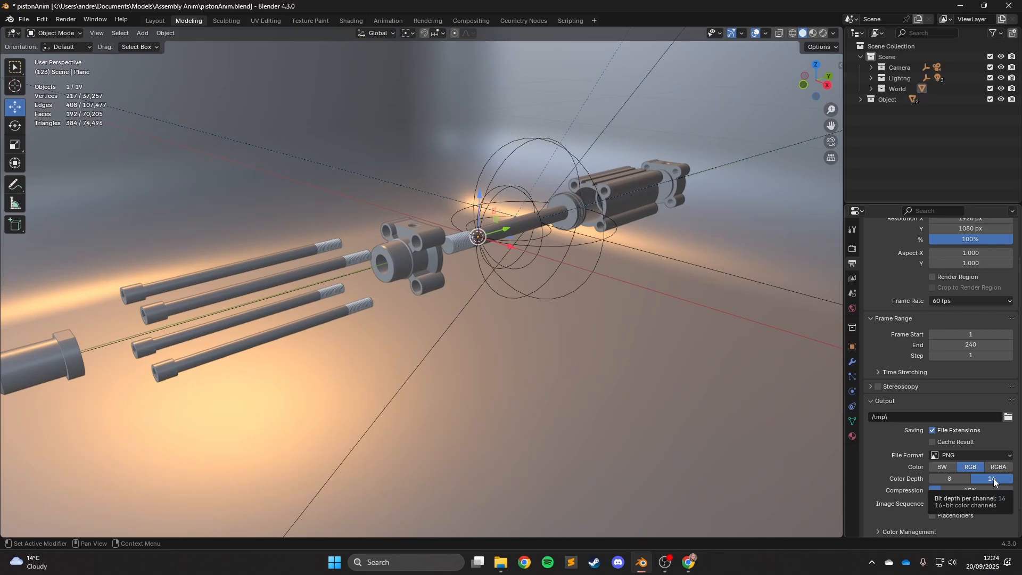
{"action": "middle_click_drag", "start_coordinate": [623, 274], "coordinate": [468, 203]}
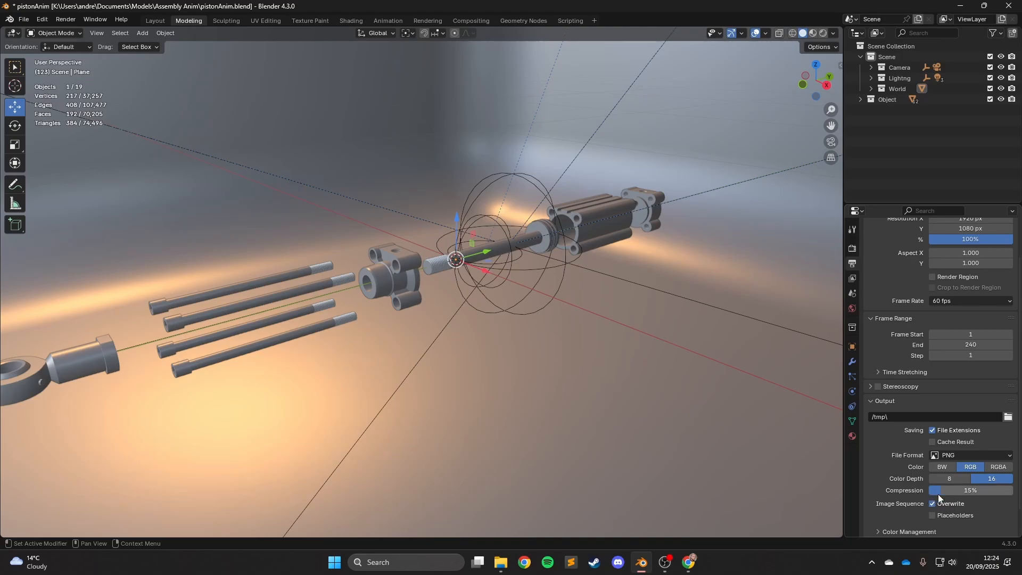
{"action": "middle_click_drag", "start_coordinate": [508, 217], "coordinate": [585, 250]}
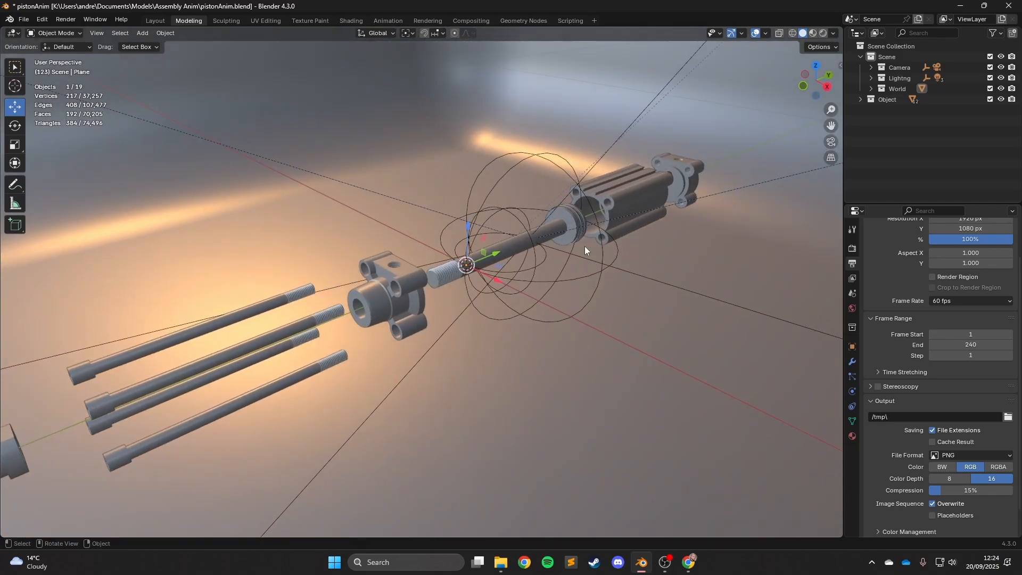
{"action": "scroll", "coordinate": [576, 265], "scroll_direction": "down", "scroll_amount": 2}
{"action": "middle_click_drag", "start_coordinate": [487, 235], "coordinate": [551, 239]}
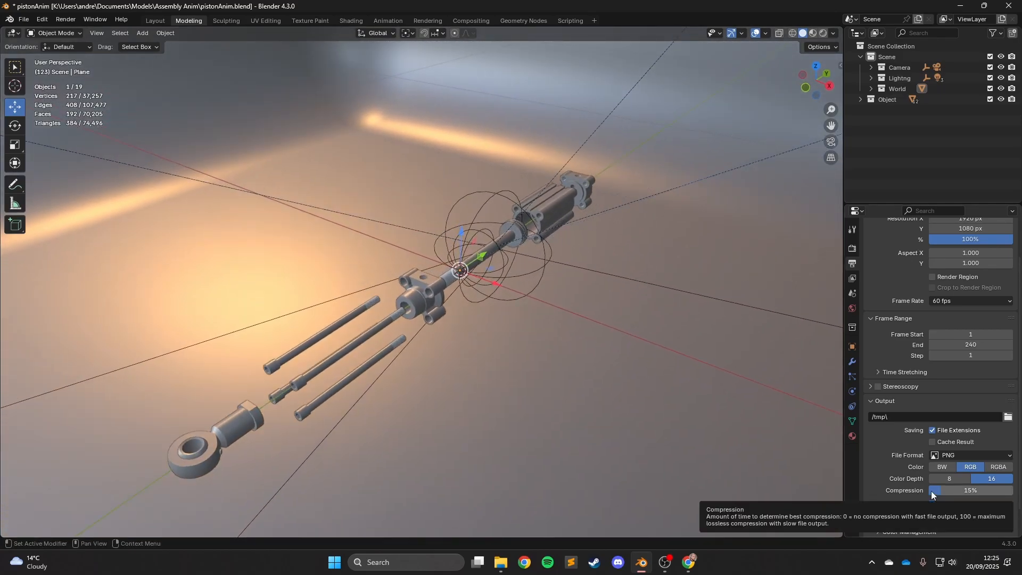
{"action": "middle_click_drag", "start_coordinate": [491, 376], "coordinate": [659, 309]}
Expand the output color management settings and examine the scene's Color Management settings in the render properties.
{"action": "scroll", "coordinate": [930, 509], "scroll_direction": "down", "scroll_amount": 2}
{"action": "left_click", "coordinate": [900, 501]}
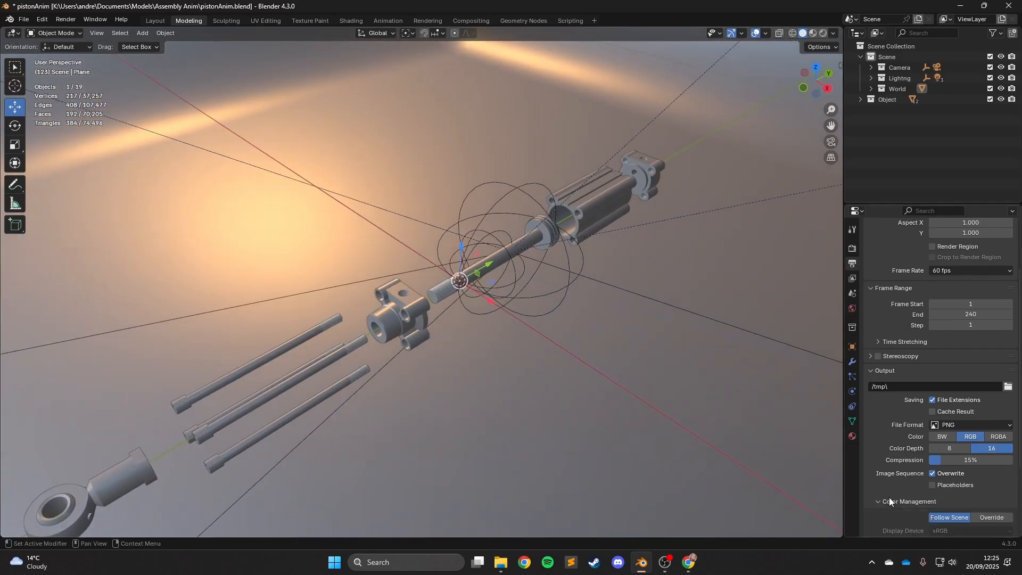
{"action": "scroll", "coordinate": [974, 482], "scroll_direction": "down", "scroll_amount": 3}
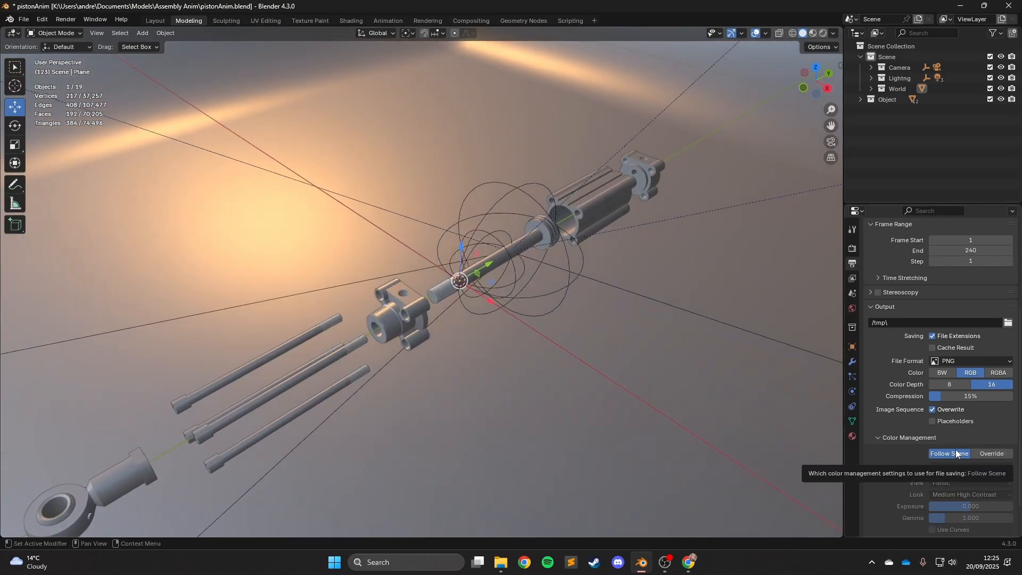
{"action": "left_click", "coordinate": [851, 249]}
{"action": "scroll", "coordinate": [880, 400], "scroll_direction": "down", "scroll_amount": 8}
{"action": "scroll", "coordinate": [909, 372], "scroll_direction": "up", "scroll_amount": 5}
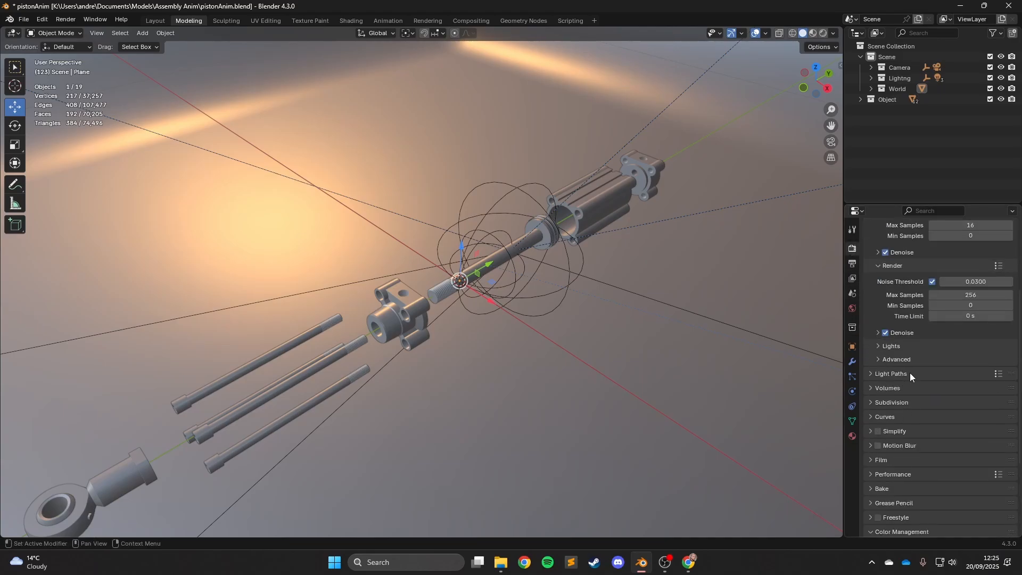
{"action": "scroll", "coordinate": [910, 384], "scroll_direction": "down", "scroll_amount": 5}
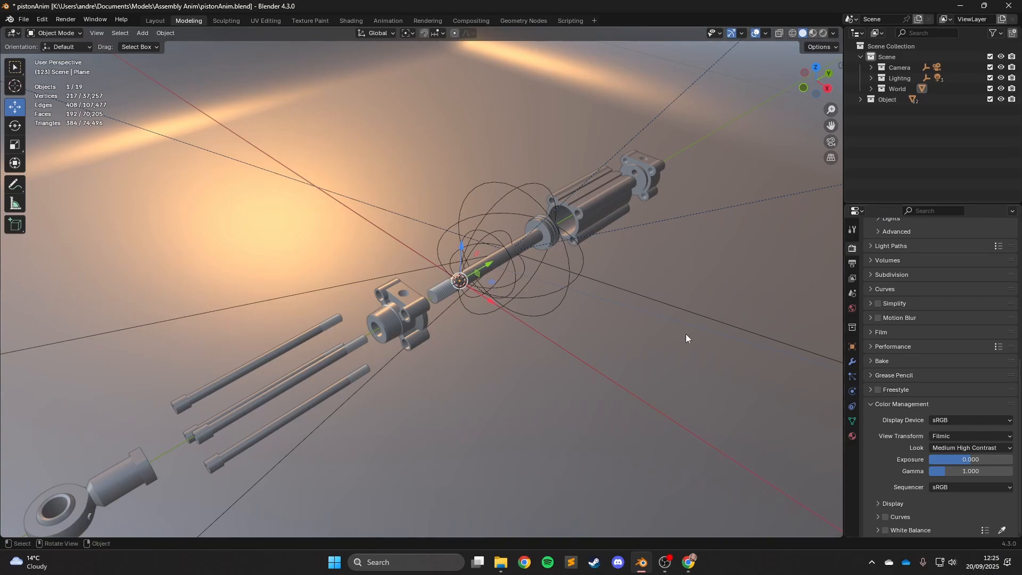
{"action": "scroll", "coordinate": [612, 304], "scroll_direction": "down", "scroll_amount": 3}
Show the exploded piston through the scene camera with Rendered viewport shading and fit the camera frame to the viewport.
{"action": "key", "text": "KP_0"}
{"action": "key", "text": "z"}
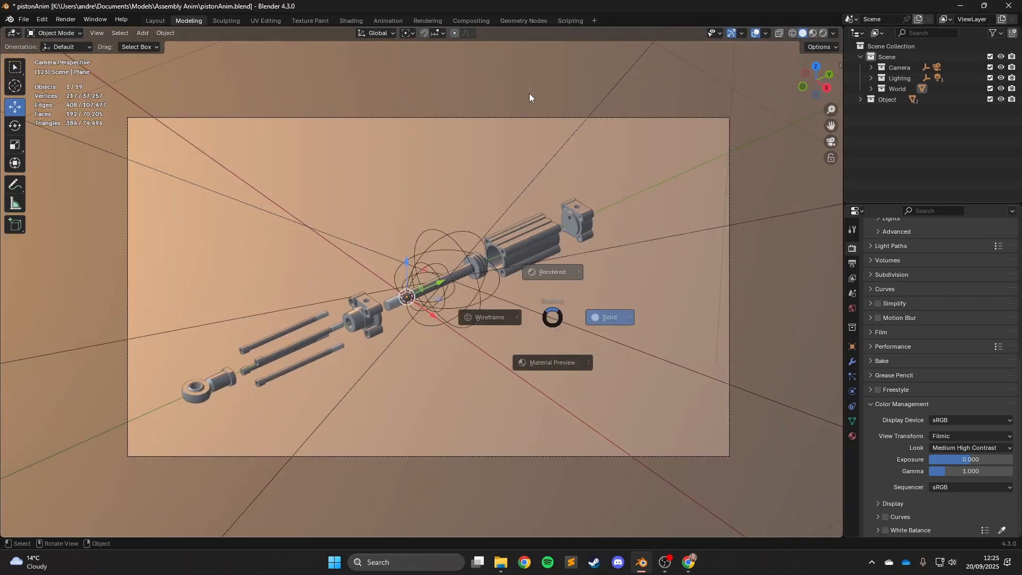
{"action": "left_click", "coordinate": [530, 94]}
{"action": "key", "text": "Home"}
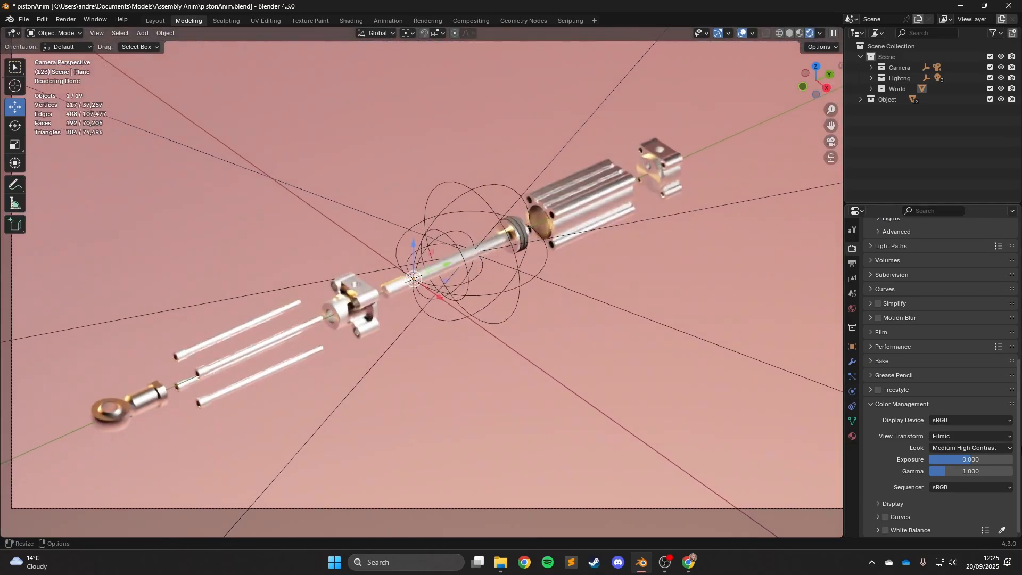
Review the Display Device and View Transform options, keeping sRGB and Filmic, and look closer at the piston.
{"action": "left_click", "coordinate": [967, 420]}
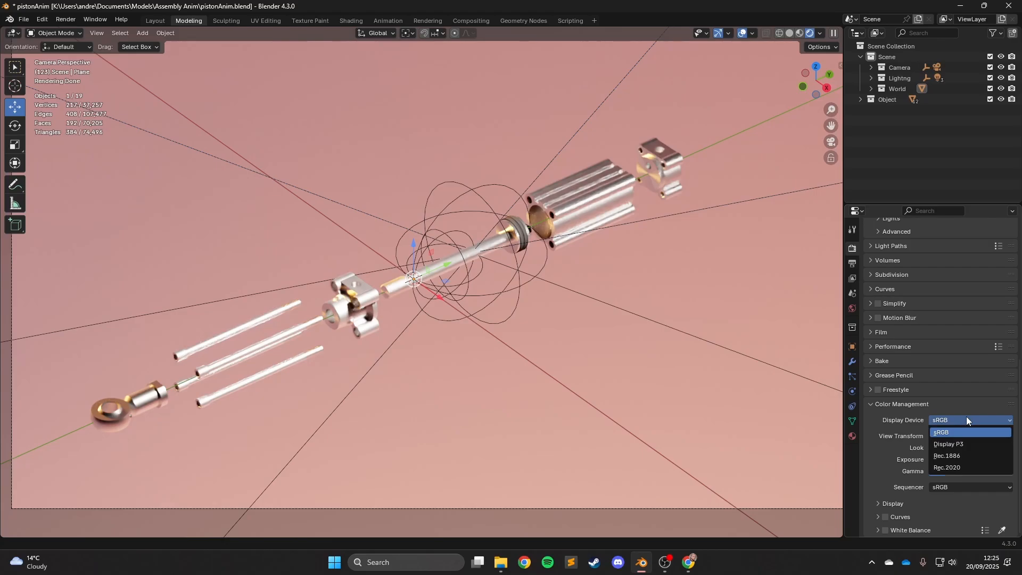
{"action": "left_click", "coordinate": [951, 416]}
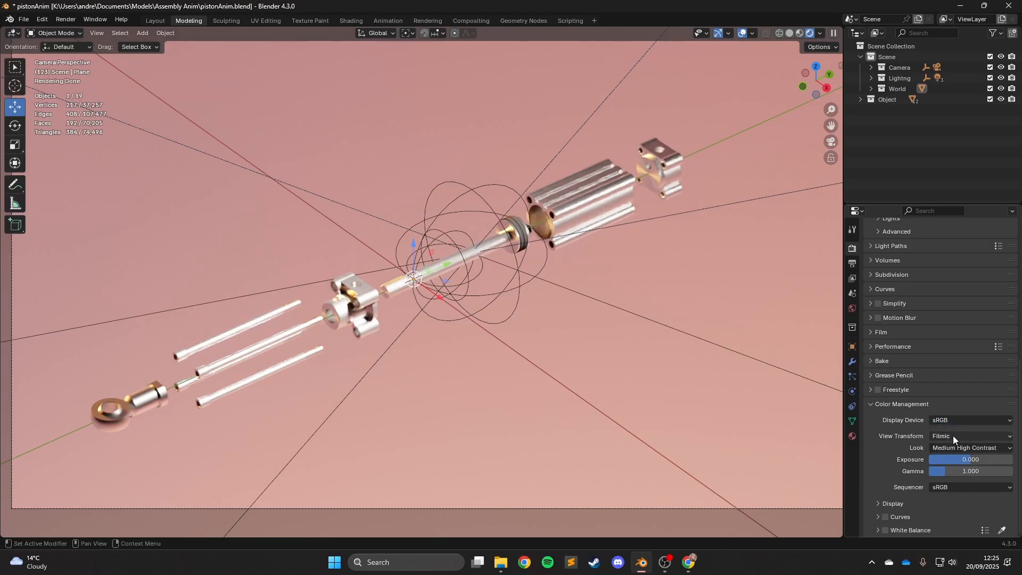
{"action": "left_click", "coordinate": [953, 435]}
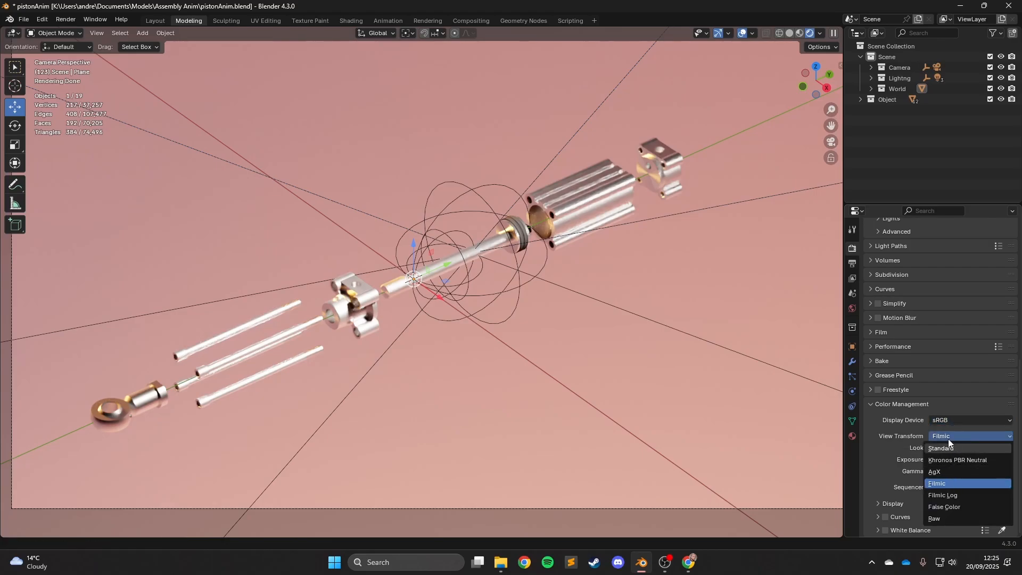
{"action": "left_click", "coordinate": [949, 484]}
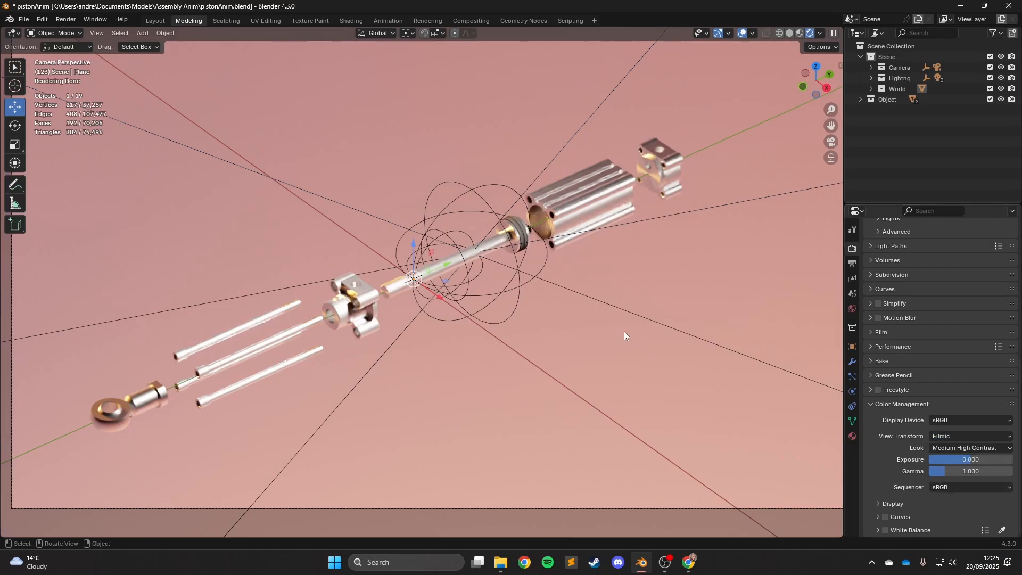
{"action": "middle_click_drag", "start_coordinate": [624, 331], "coordinate": [579, 269]}
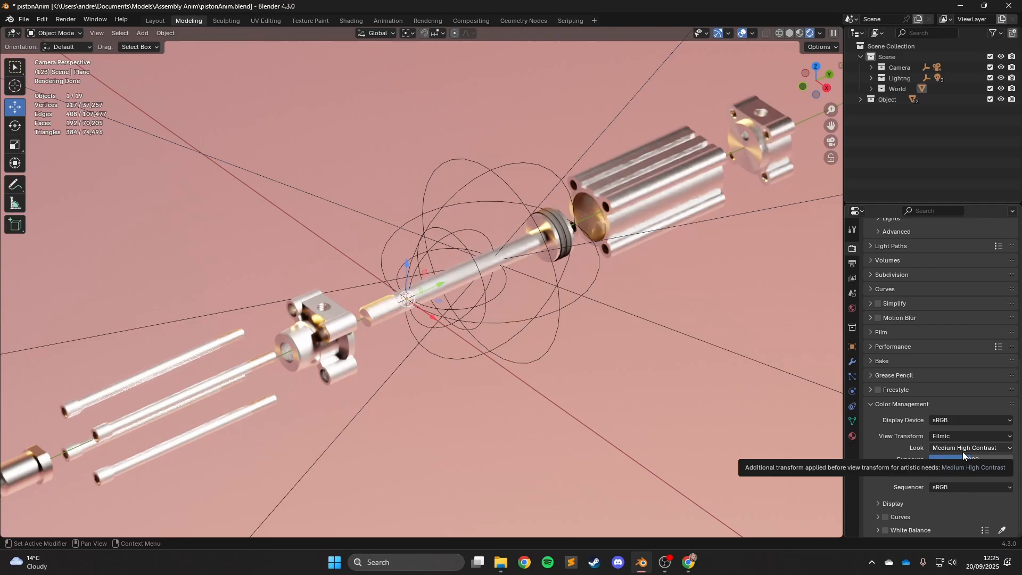
Try the Very Low Contrast look with Filmic kept as view transform, and inspect the cylinder body up close.
{"action": "left_click", "coordinate": [962, 452]}
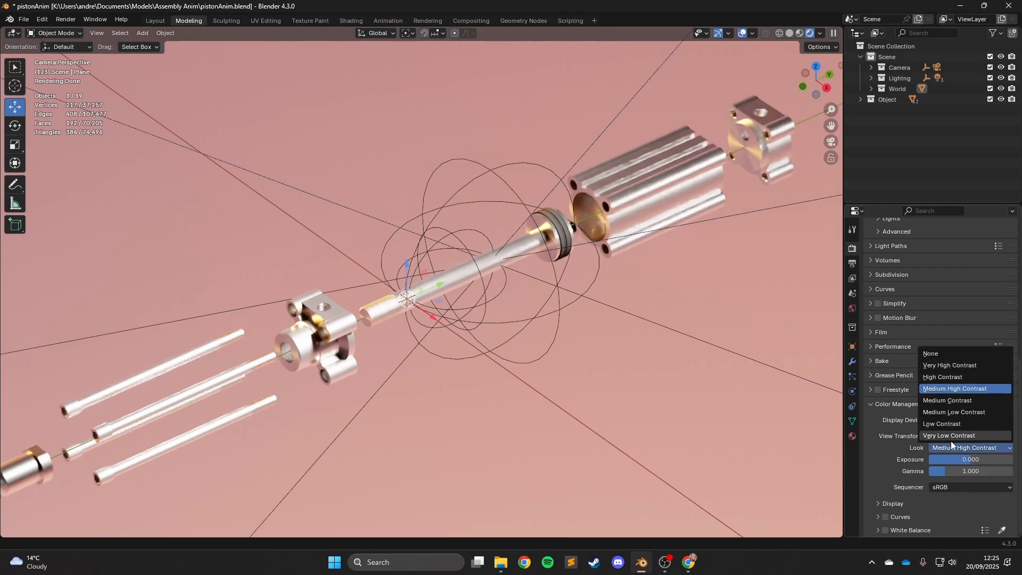
{"action": "left_click", "coordinate": [951, 436]}
{"action": "scroll", "coordinate": [536, 280], "scroll_direction": "up", "scroll_amount": 6}
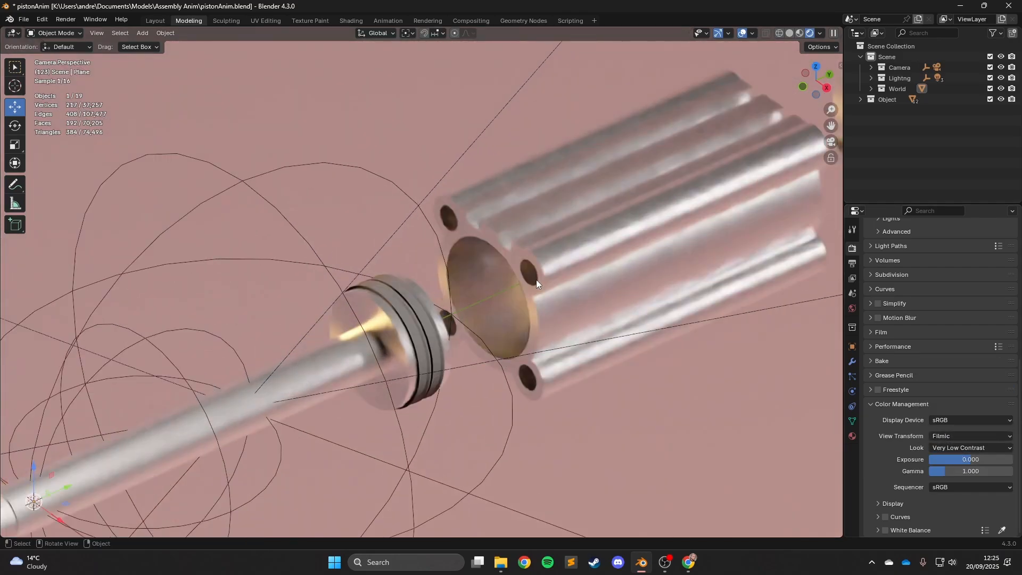
{"action": "scroll", "coordinate": [535, 279], "scroll_direction": "down", "scroll_amount": 8}
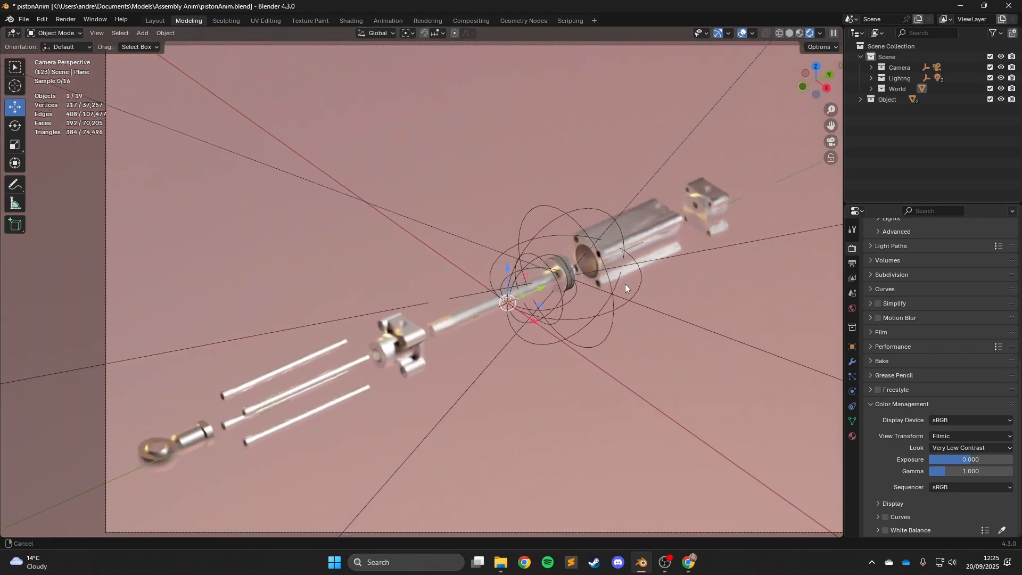
{"action": "left_click", "coordinate": [952, 437]}
{"action": "left_click", "coordinate": [952, 470]}
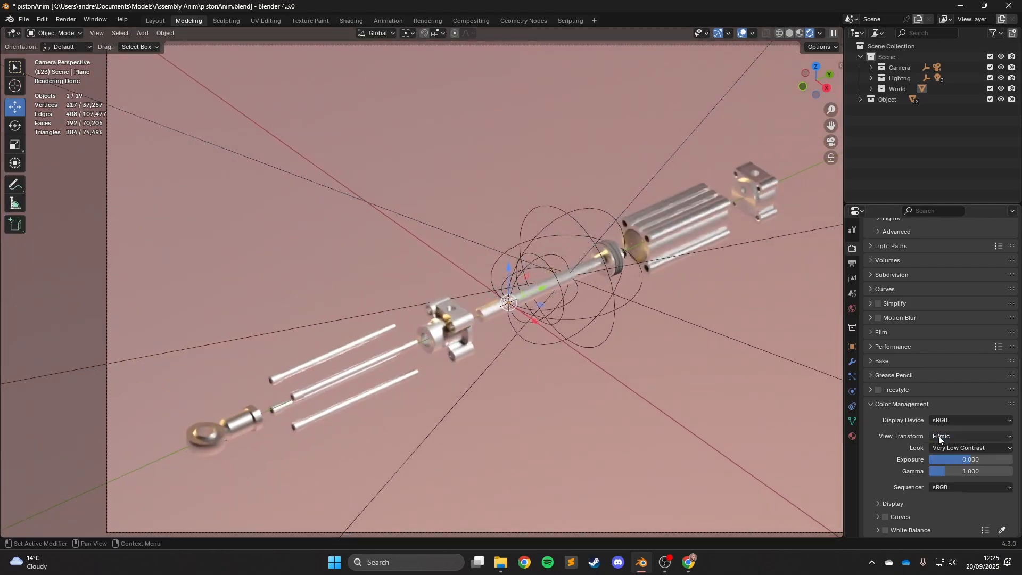
Try the Very High Contrast look and inspect the piston parts up close in the rendered view.
{"action": "left_click", "coordinate": [944, 447]}
{"action": "left_click", "coordinate": [943, 367]}
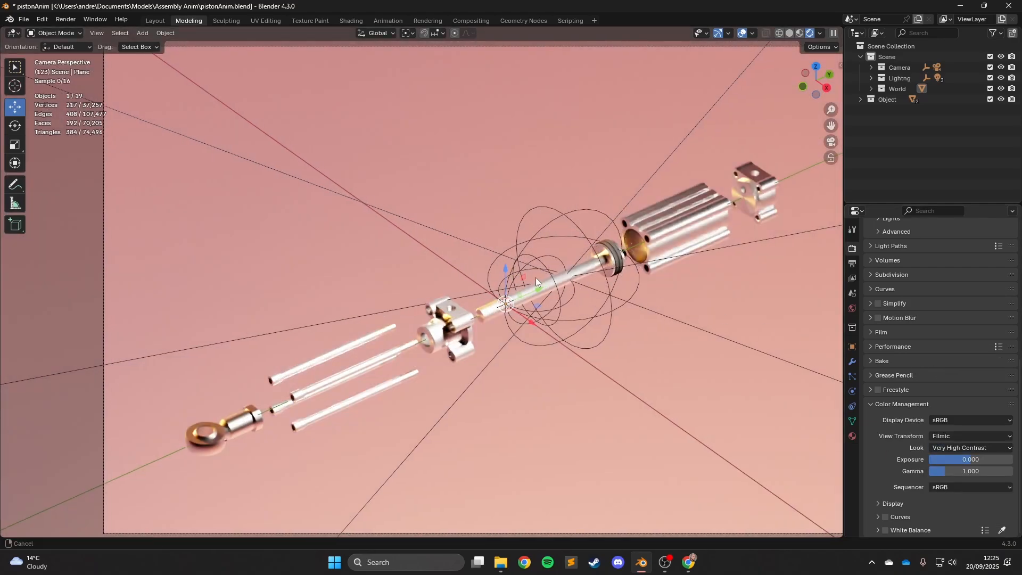
{"action": "scroll", "coordinate": [536, 277], "scroll_direction": "up", "scroll_amount": 5}
{"action": "scroll", "coordinate": [635, 311], "scroll_direction": "down", "scroll_amount": 5}
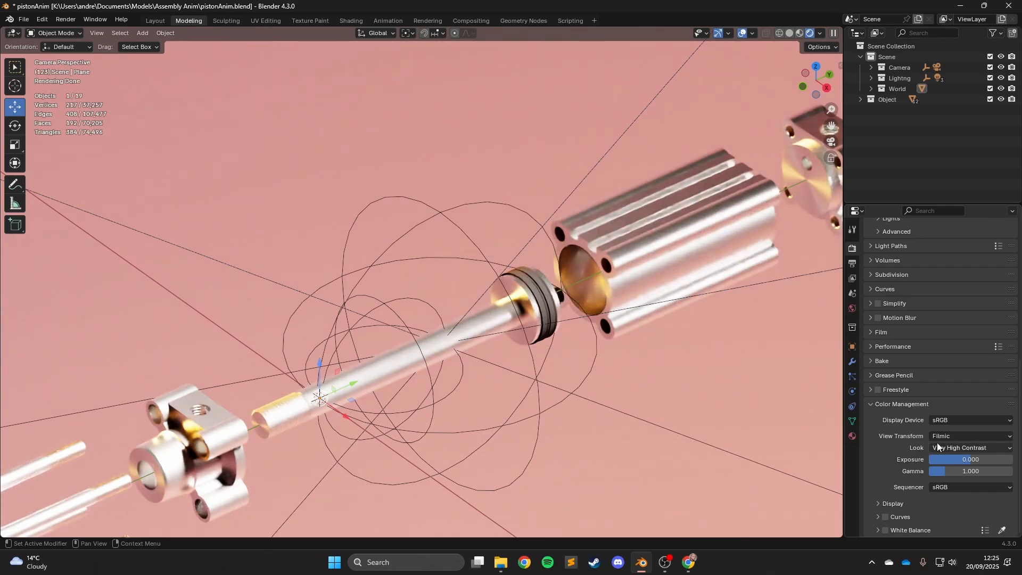
{"action": "scroll", "coordinate": [570, 280], "scroll_direction": "down", "scroll_amount": 2}
Set the color management Look to Medium High Contrast and check the Sequencer color space options, keeping sRGB.
{"action": "left_click", "coordinate": [951, 445]}
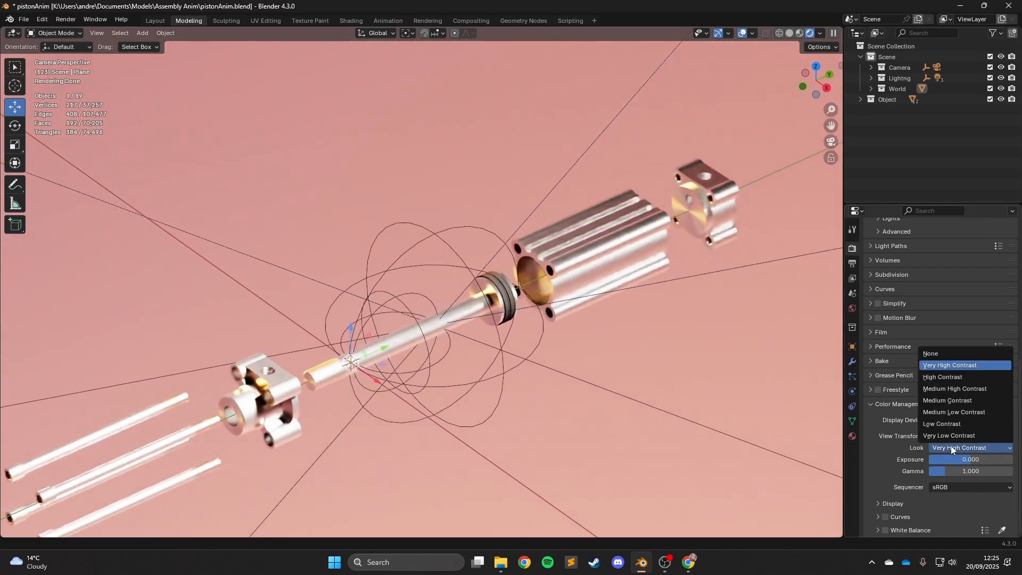
{"action": "left_click", "coordinate": [955, 389]}
{"action": "scroll", "coordinate": [659, 292], "scroll_direction": "down", "scroll_amount": 5}
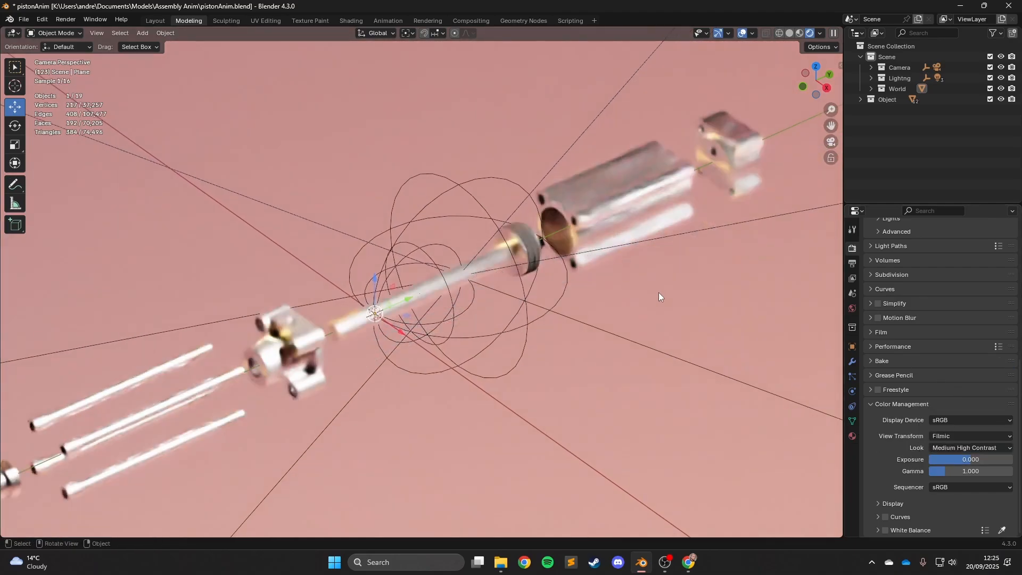
{"action": "scroll", "coordinate": [659, 293], "scroll_direction": "up", "scroll_amount": 2}
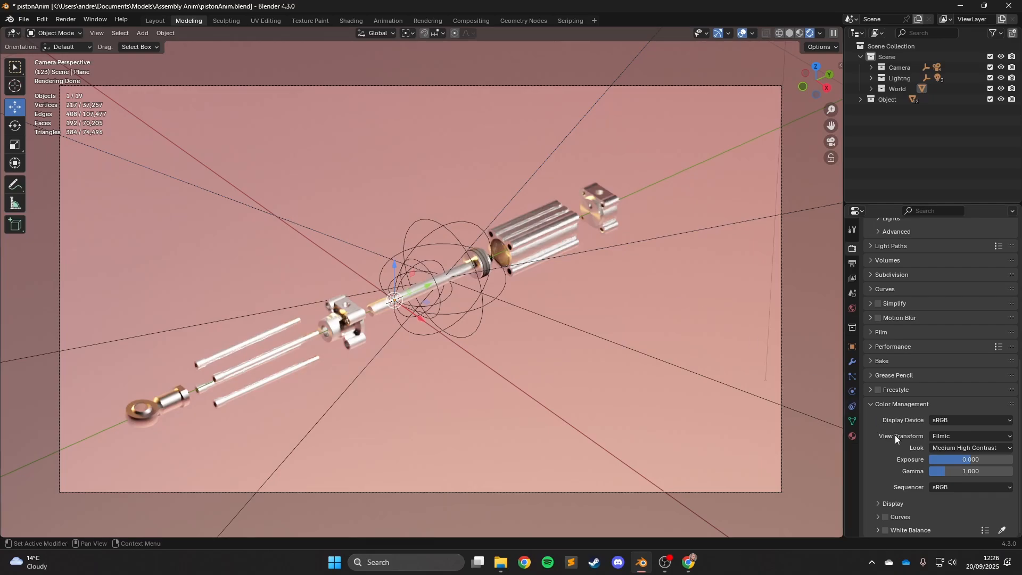
{"action": "left_click", "coordinate": [957, 485]}
{"action": "left_click", "coordinate": [924, 464]}
Try the EEVEE render engine and inspect how the piston parts look in the camera view.
{"action": "scroll", "coordinate": [944, 478], "scroll_direction": "up", "scroll_amount": 10}
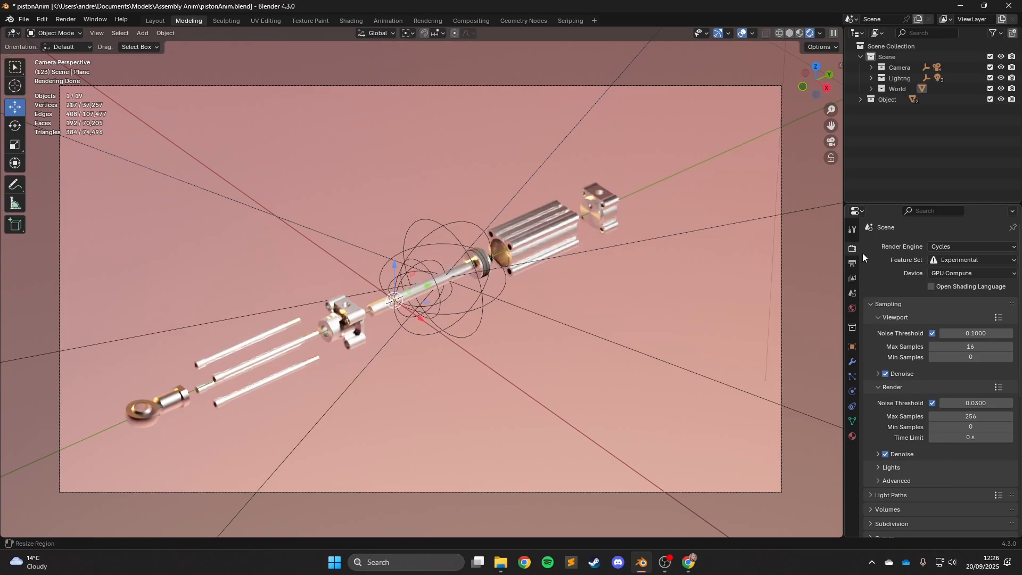
{"action": "left_click", "coordinate": [961, 247]}
{"action": "left_click", "coordinate": [911, 260]}
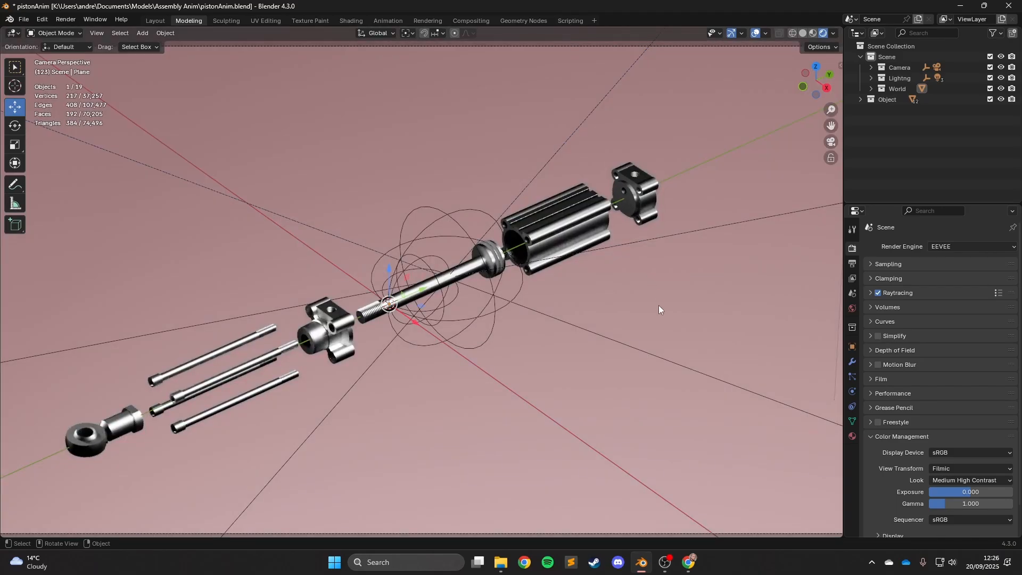
{"action": "scroll", "coordinate": [592, 286], "scroll_direction": "up", "scroll_amount": 7}
{"action": "scroll", "coordinate": [624, 266], "scroll_direction": "down", "scroll_amount": 6}
{"action": "scroll", "coordinate": [655, 264], "scroll_direction": "down", "scroll_amount": 2}
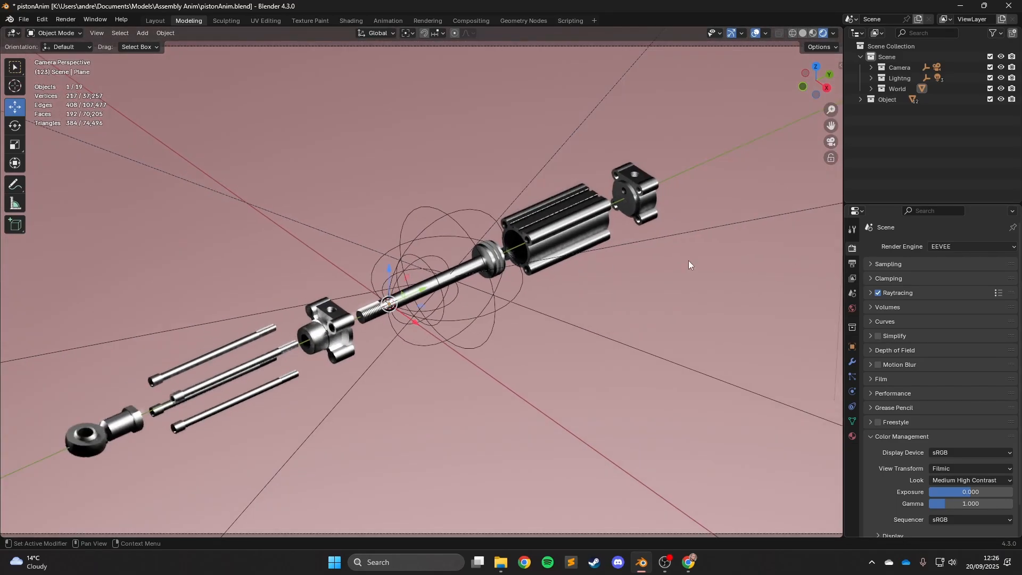
Set the render engine to Cycles with GPU Compute as the device.
{"action": "left_click", "coordinate": [990, 245]}
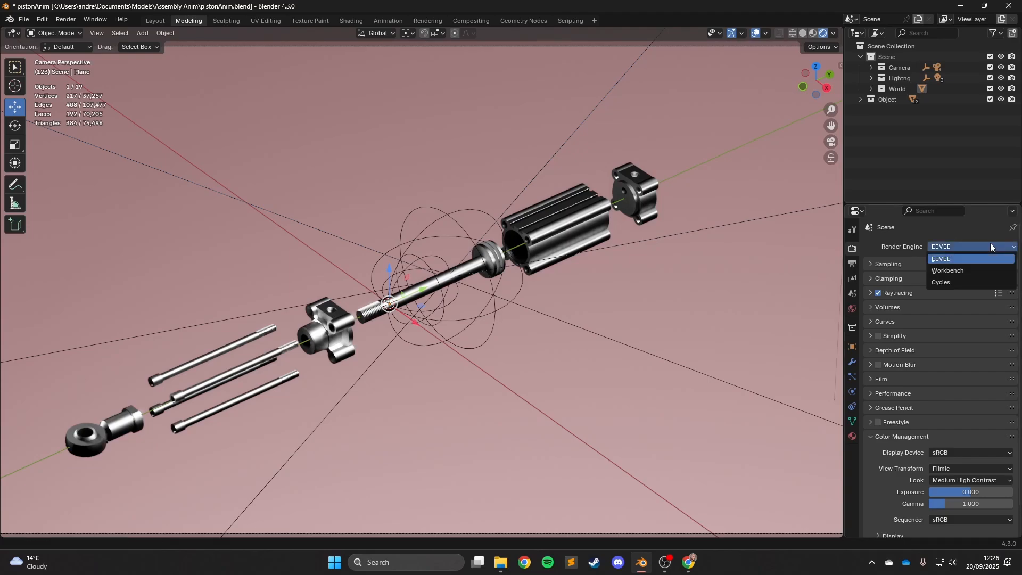
{"action": "left_click", "coordinate": [964, 283]}
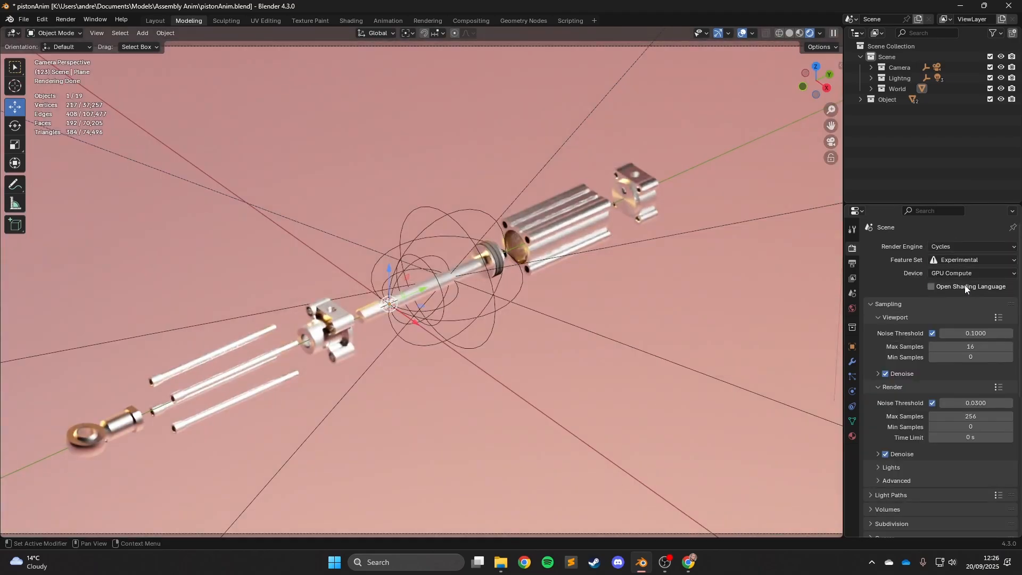
{"action": "left_click", "coordinate": [950, 276]}
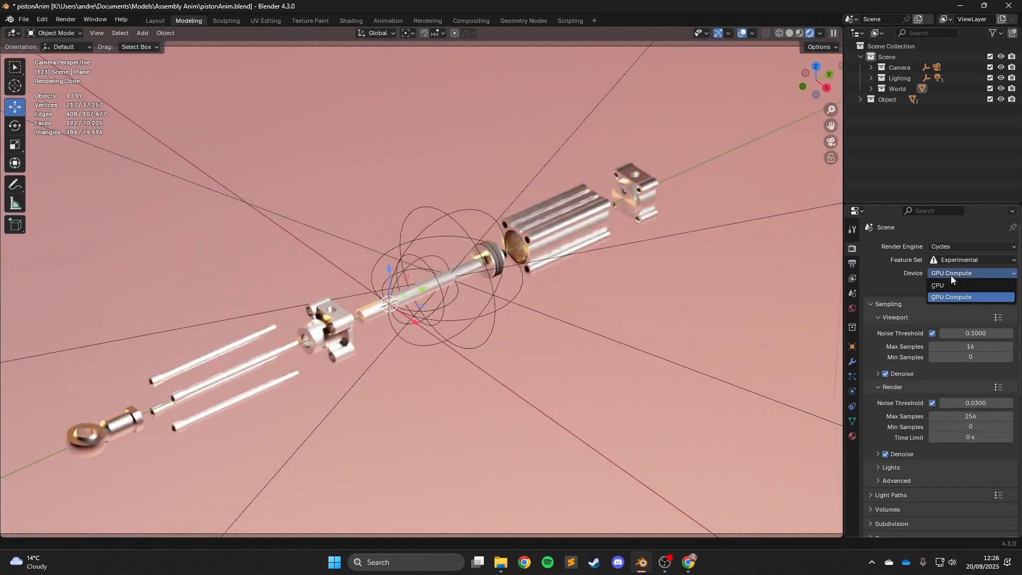
{"action": "left_click", "coordinate": [968, 300]}
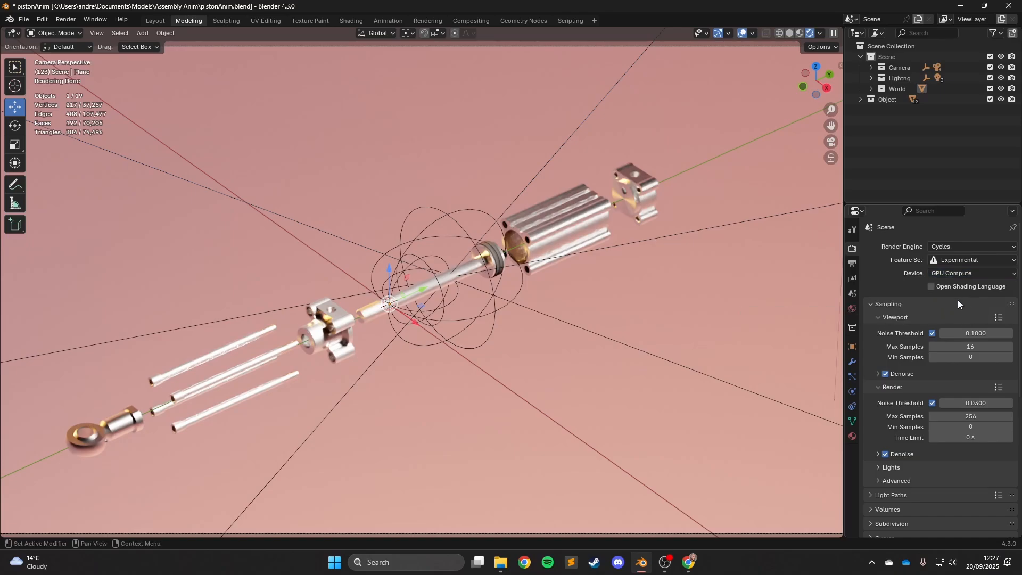
Review the render Denoise settings and Max Samples value without changing them, and expand the viewport sampling settings.
{"action": "left_click", "coordinate": [878, 318]}
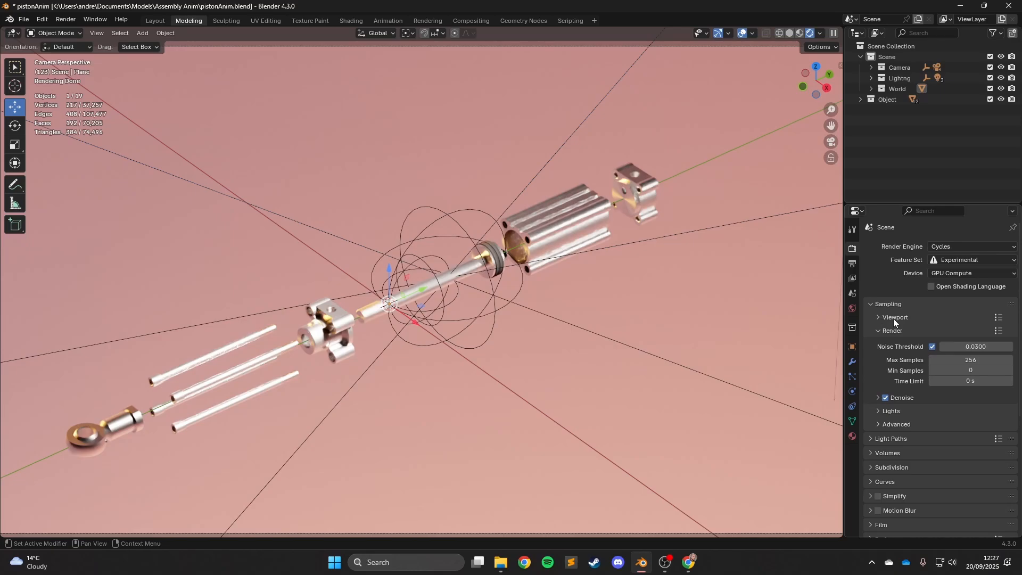
{"action": "left_click", "coordinate": [877, 398]}
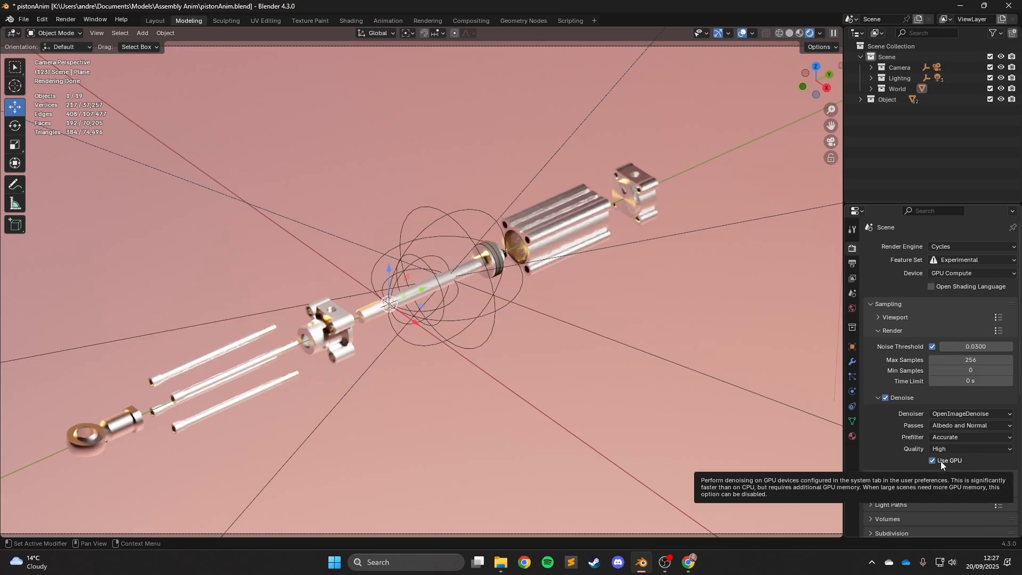
{"action": "left_click", "coordinate": [961, 360]}
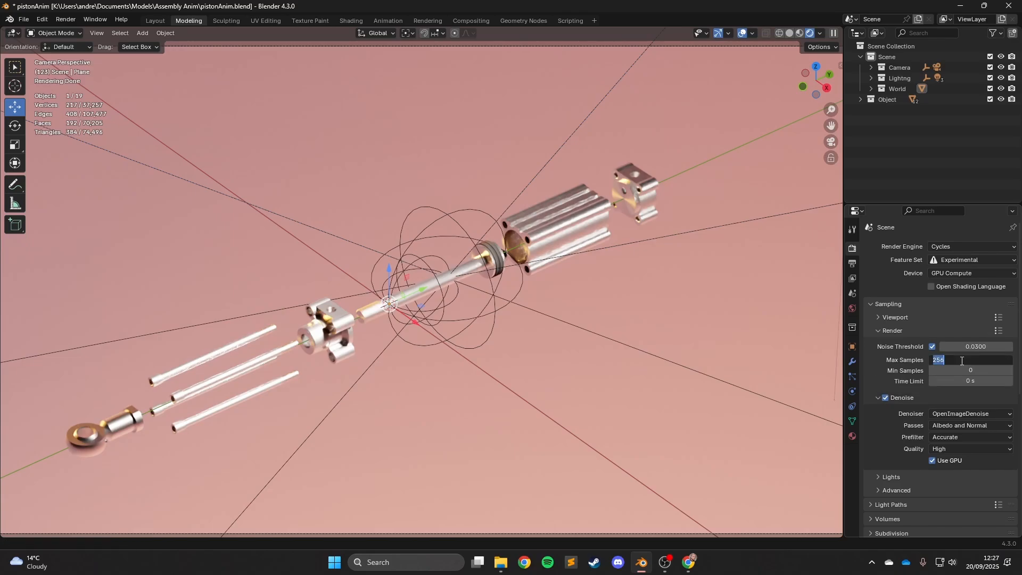
{"action": "left_click", "coordinate": [895, 358]}
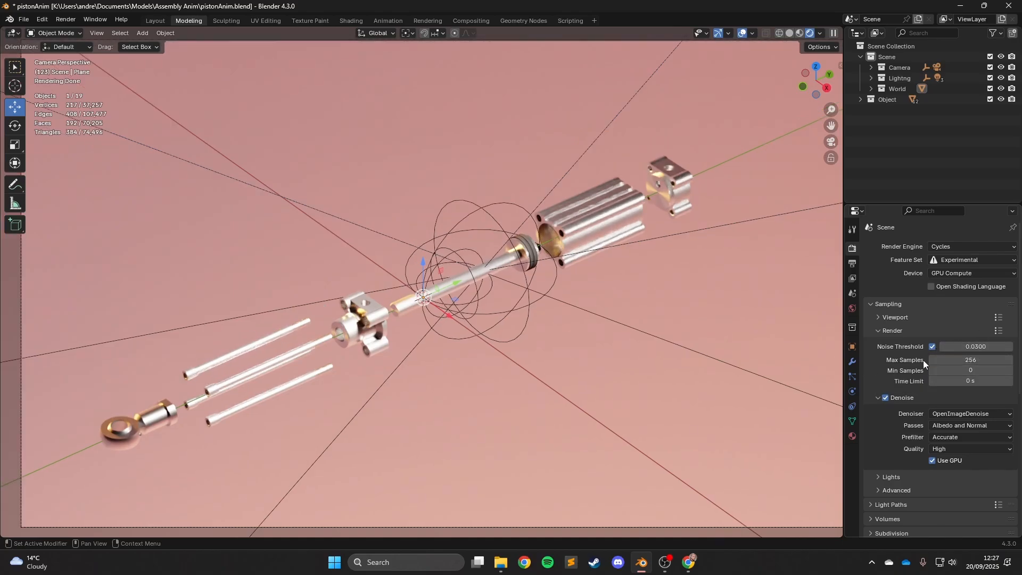
{"action": "left_click", "coordinate": [879, 318]}
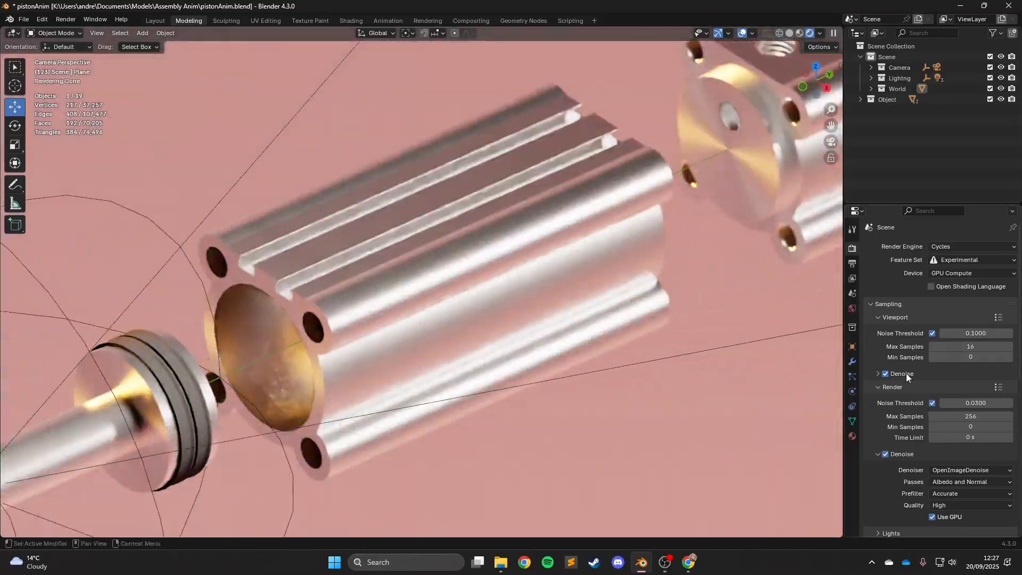
Turn off viewport denoising and examine the grain on the cylinder body, end cap and piston.
{"action": "left_click", "coordinate": [886, 374]}
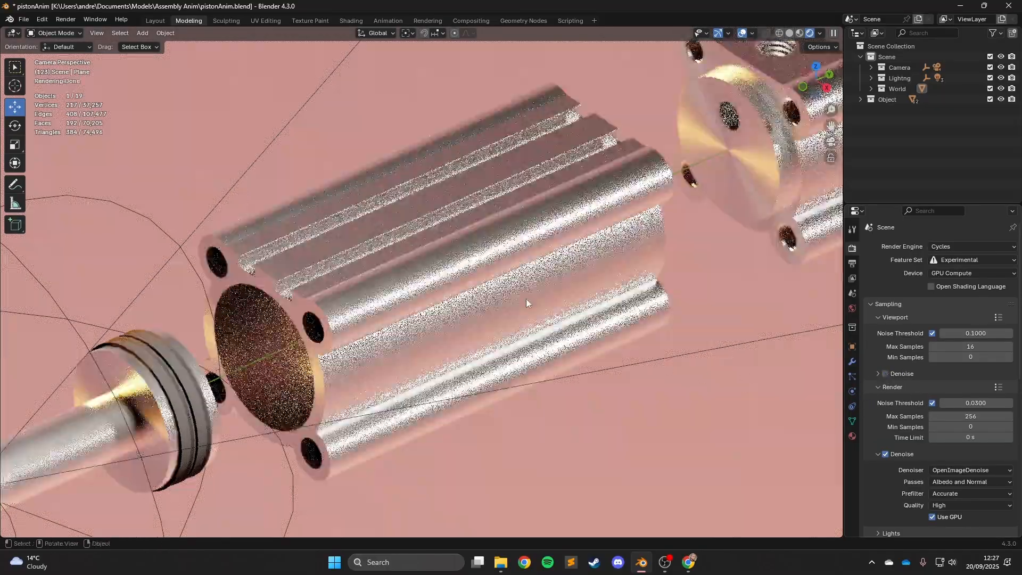
{"action": "scroll", "coordinate": [393, 256], "scroll_direction": "up", "scroll_amount": 5}
{"action": "scroll", "coordinate": [479, 263], "scroll_direction": "up", "scroll_amount": 2}
{"action": "scroll", "coordinate": [937, 373], "scroll_direction": "down", "scroll_amount": 2}
{"action": "scroll", "coordinate": [369, 254], "scroll_direction": "down", "scroll_amount": 3}
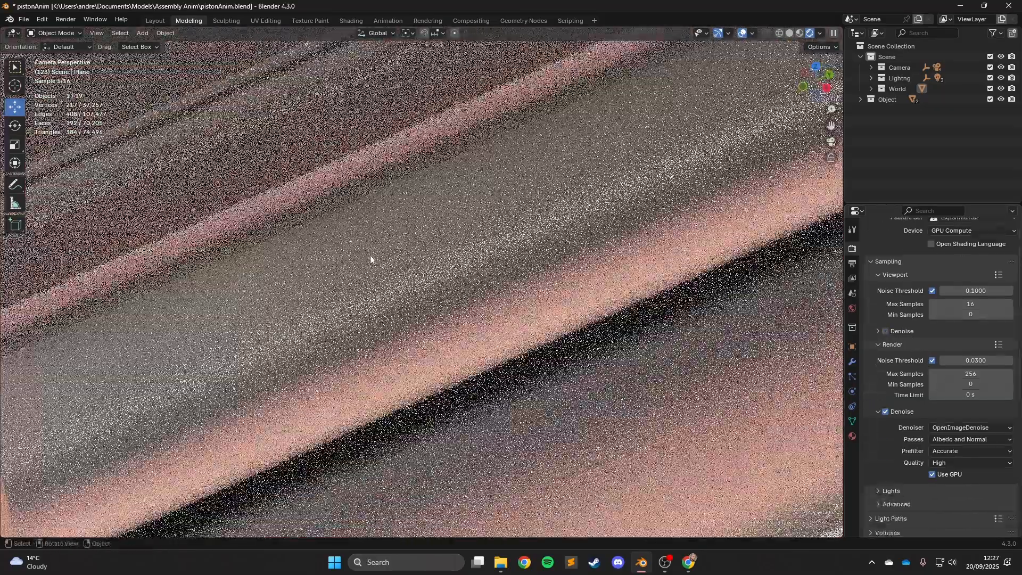
{"action": "scroll", "coordinate": [474, 257], "scroll_direction": "down", "scroll_amount": 4}
{"action": "scroll", "coordinate": [521, 245], "scroll_direction": "down", "scroll_amount": 4}
{"action": "middle_click_drag", "start_coordinate": [696, 158], "coordinate": [500, 257], "text": "shift"}
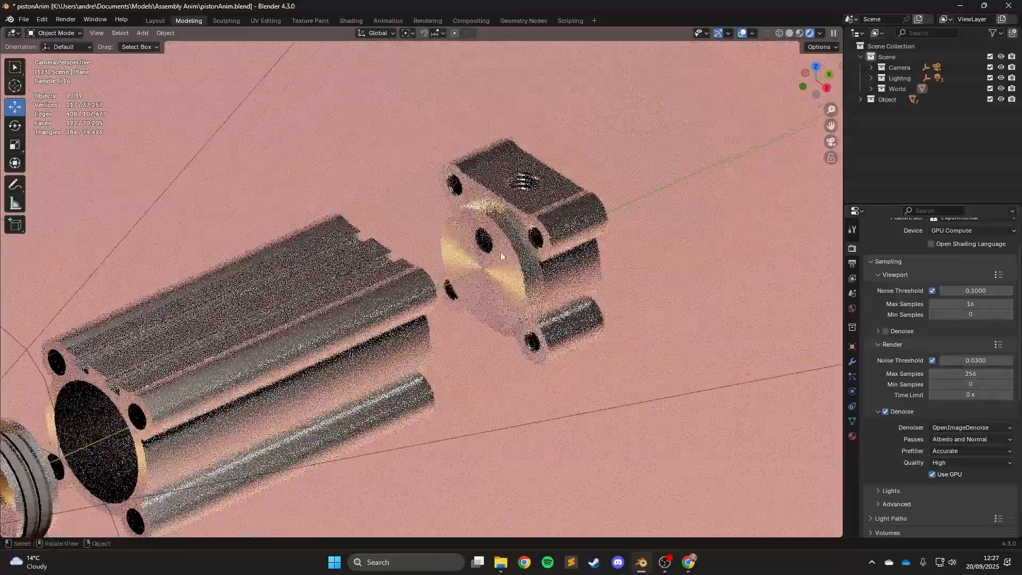
{"action": "scroll", "coordinate": [536, 135], "scroll_direction": "up", "scroll_amount": 4}
{"action": "scroll", "coordinate": [274, 320], "scroll_direction": "down", "scroll_amount": 4}
{"action": "middle_click_drag", "start_coordinate": [131, 368], "coordinate": [678, 173], "text": "shift"}
{"action": "scroll", "coordinate": [501, 244], "scroll_direction": "down", "scroll_amount": 5}
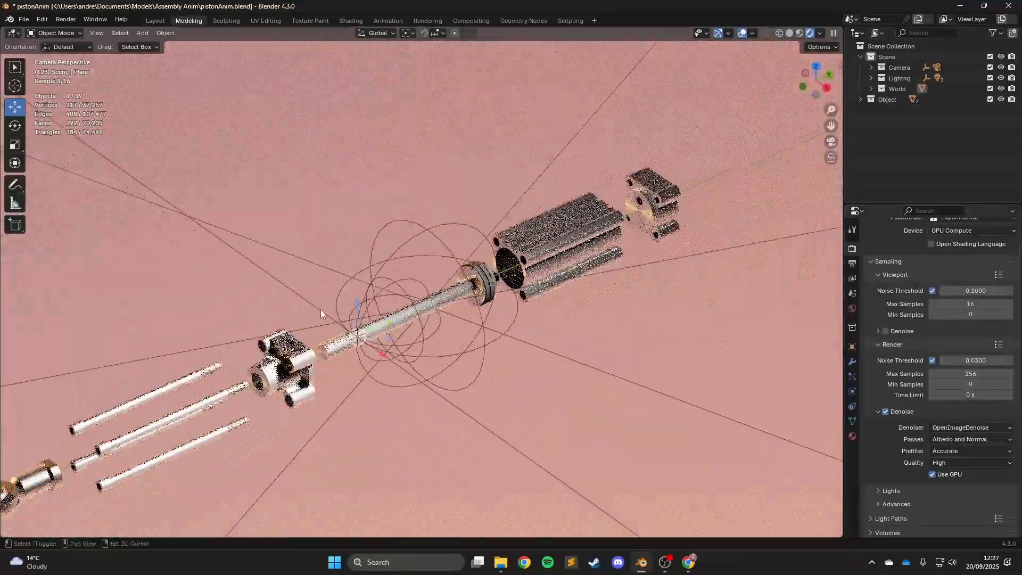
Turn viewport denoising back on and compare the piston parts with and without it.
{"action": "middle_click_drag", "start_coordinate": [322, 315], "coordinate": [449, 253], "text": "shift"}
{"action": "scroll", "coordinate": [449, 253], "scroll_direction": "up", "scroll_amount": 3}
{"action": "middle_click_drag", "start_coordinate": [671, 228], "coordinate": [650, 182], "text": "shift"}
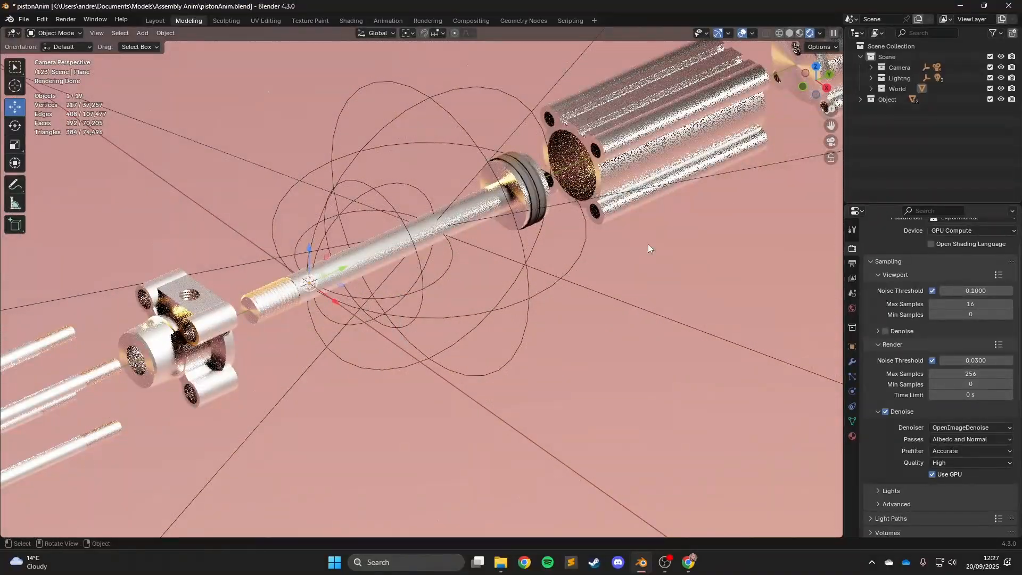
{"action": "middle_click_drag", "start_coordinate": [606, 129], "coordinate": [326, 325], "text": "shift"}
{"action": "scroll", "coordinate": [493, 279], "scroll_direction": "up", "scroll_amount": 7}
{"action": "scroll", "coordinate": [493, 282], "scroll_direction": "down", "scroll_amount": 6}
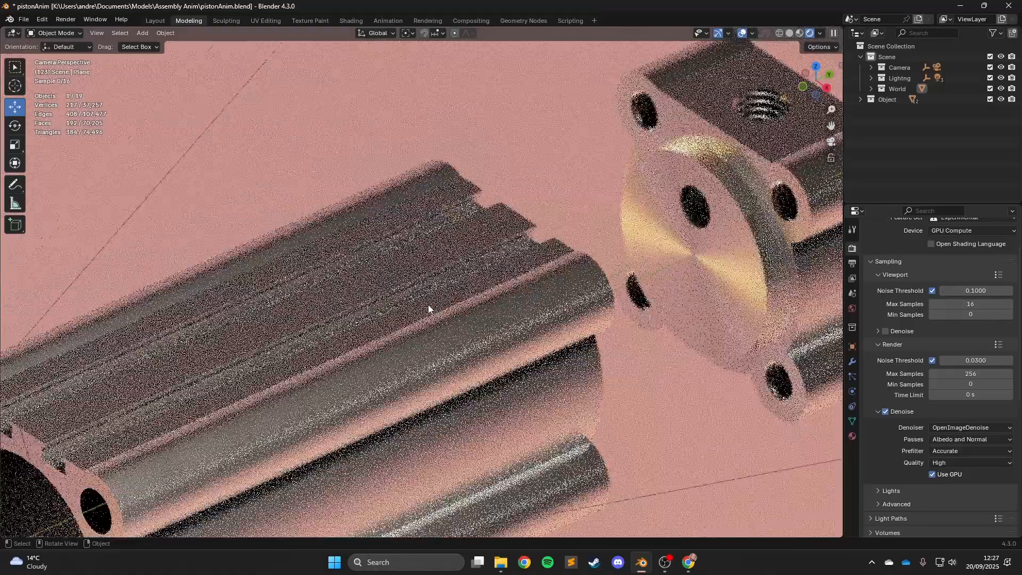
{"action": "middle_click_drag", "start_coordinate": [435, 314], "coordinate": [516, 272], "text": "shift"}
{"action": "scroll", "coordinate": [445, 293], "scroll_direction": "up", "scroll_amount": 3}
{"action": "middle_click_drag", "start_coordinate": [374, 314], "coordinate": [574, 227], "text": "shift"}
{"action": "scroll", "coordinate": [574, 227], "scroll_direction": "down", "scroll_amount": 6}
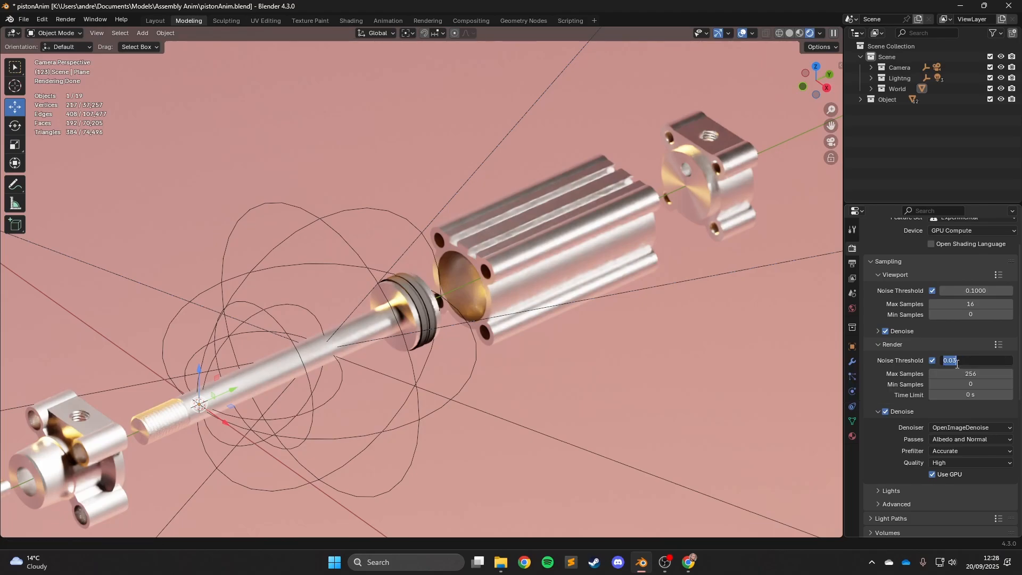
{"action": "middle_click_drag", "start_coordinate": [577, 261], "coordinate": [516, 277], "text": "shift"}
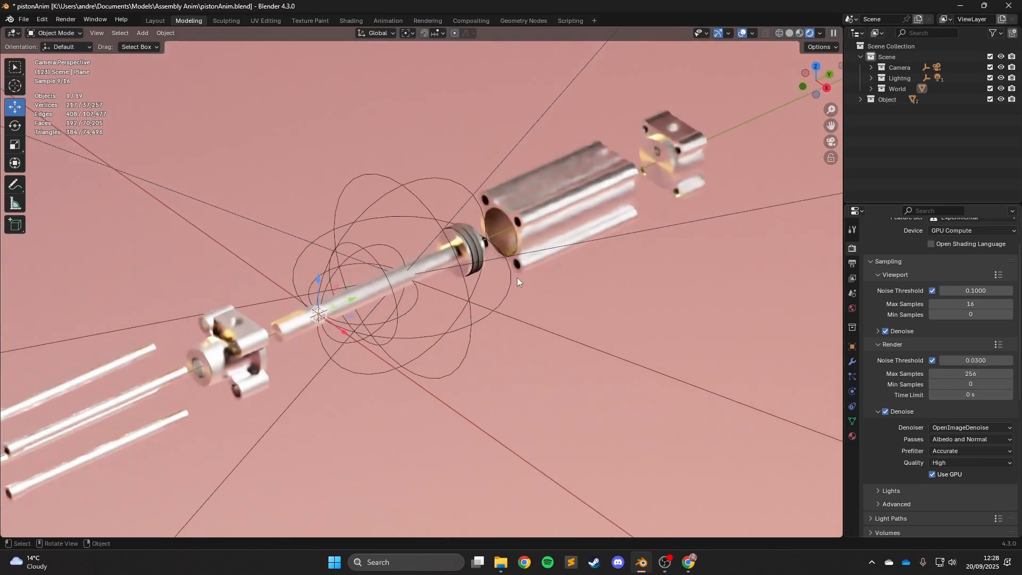
{"action": "scroll", "coordinate": [892, 289], "scroll_direction": "down", "scroll_amount": 5}
{"action": "scroll", "coordinate": [573, 251], "scroll_direction": "up", "scroll_amount": 6}
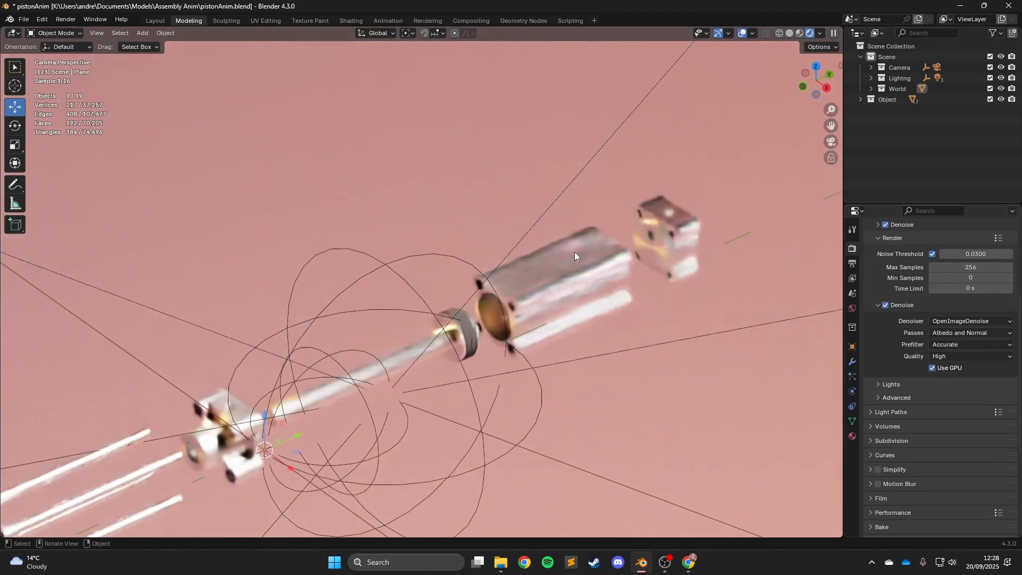
{"action": "scroll", "coordinate": [555, 222], "scroll_direction": "down", "scroll_amount": 2}
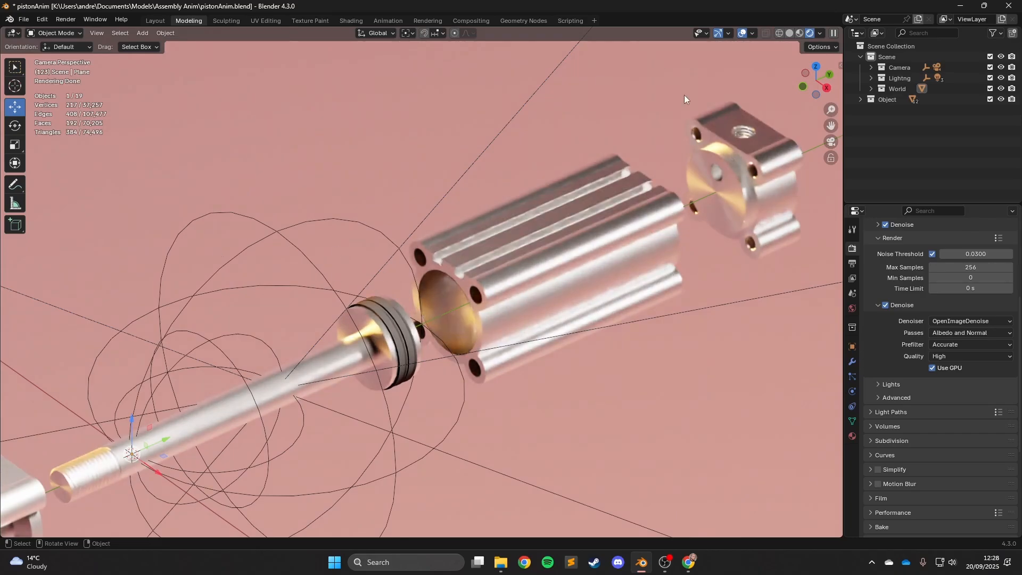
{"action": "middle_click_drag", "start_coordinate": [685, 95], "coordinate": [788, 351], "text": "ctrl"}
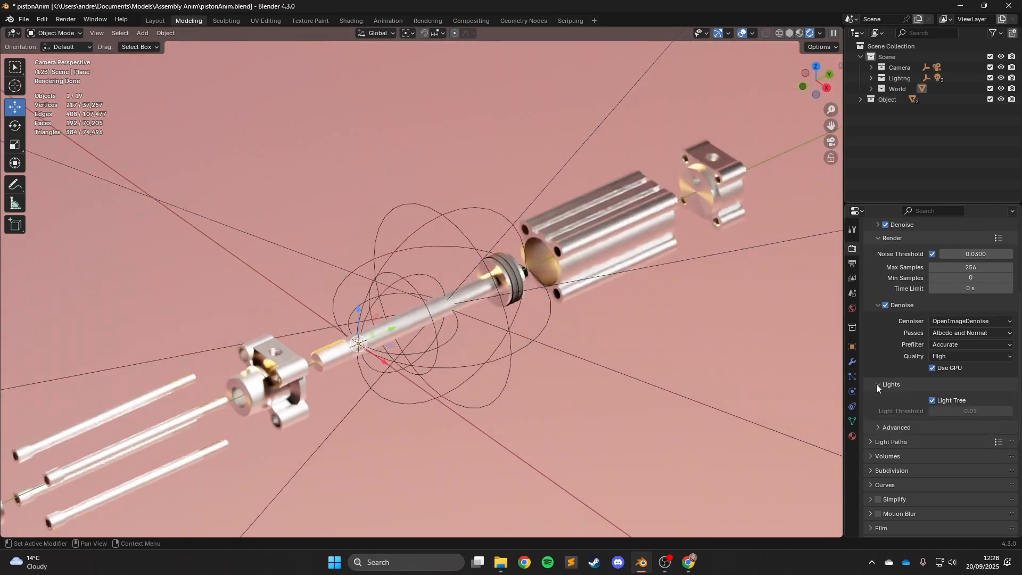
Check the Lights and Advanced sampling sections, then expand Light Paths and review the Max Bounces settings.
{"action": "left_click", "coordinate": [883, 398]}
{"action": "left_click", "coordinate": [883, 399]}
{"action": "left_click", "coordinate": [870, 413]}
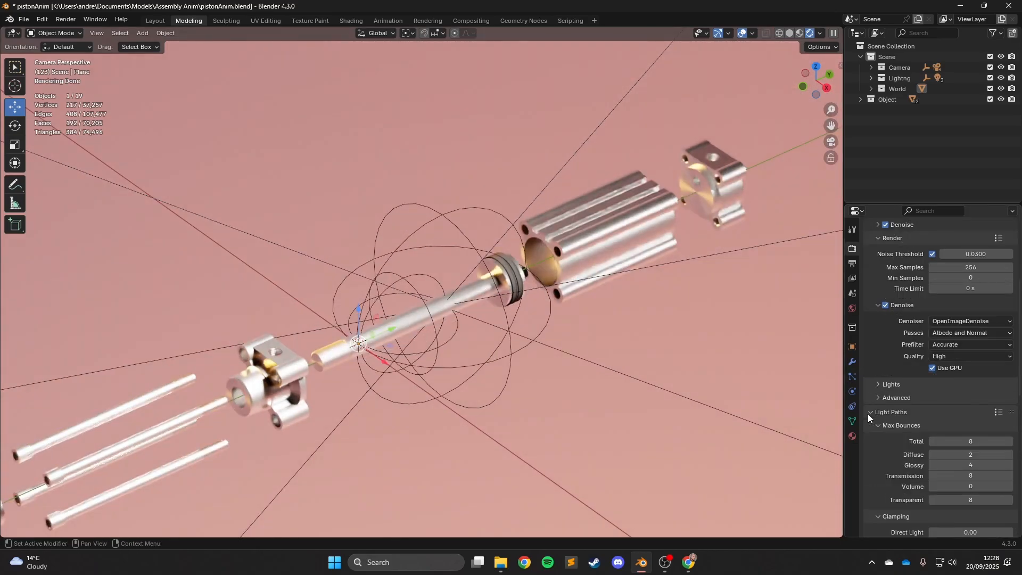
{"action": "scroll", "coordinate": [887, 410], "scroll_direction": "down", "scroll_amount": 4}
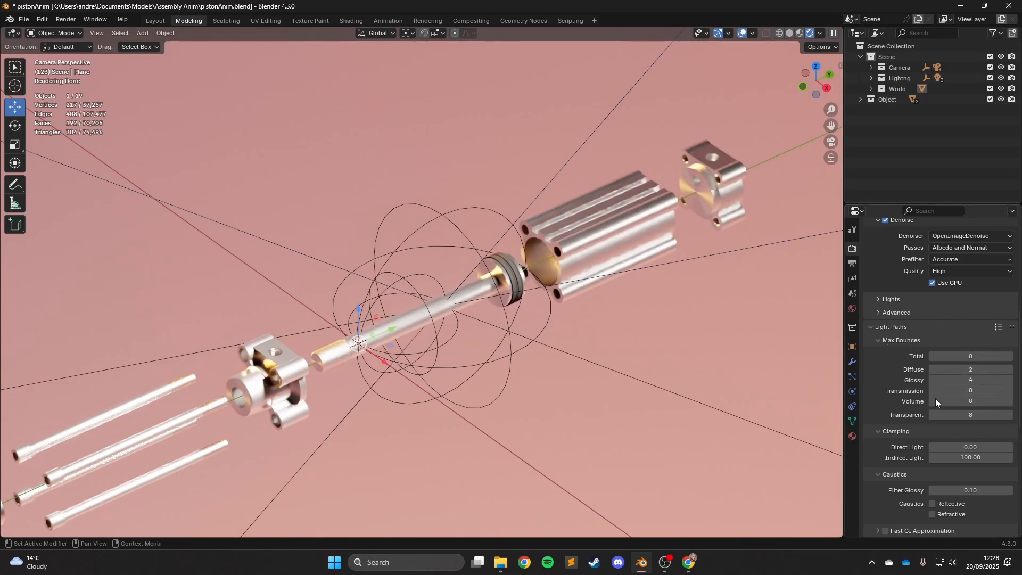
{"action": "middle_click_drag", "start_coordinate": [585, 336], "coordinate": [661, 328], "text": "shift"}
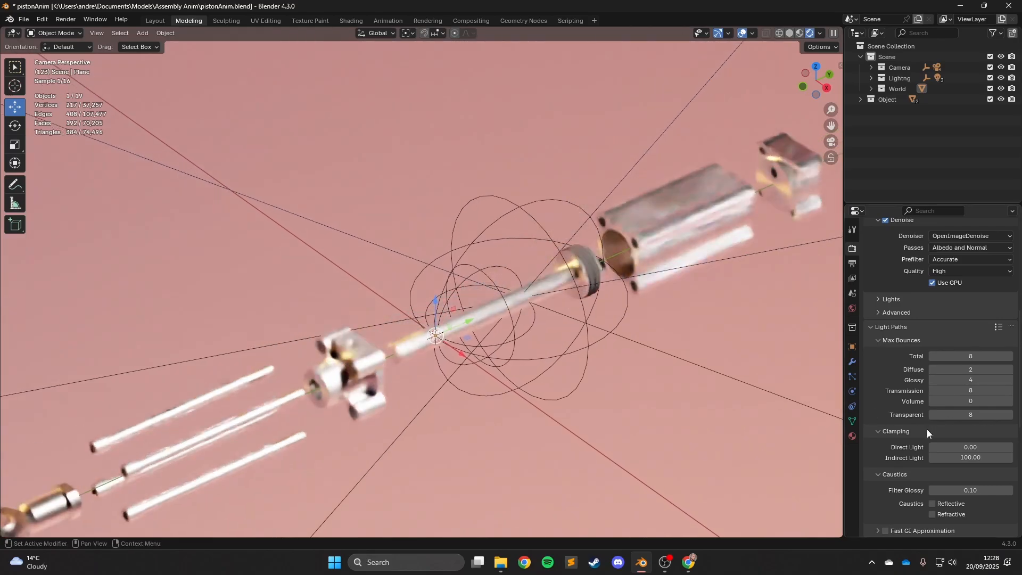
{"action": "scroll", "coordinate": [976, 412], "scroll_direction": "up", "scroll_amount": 1}
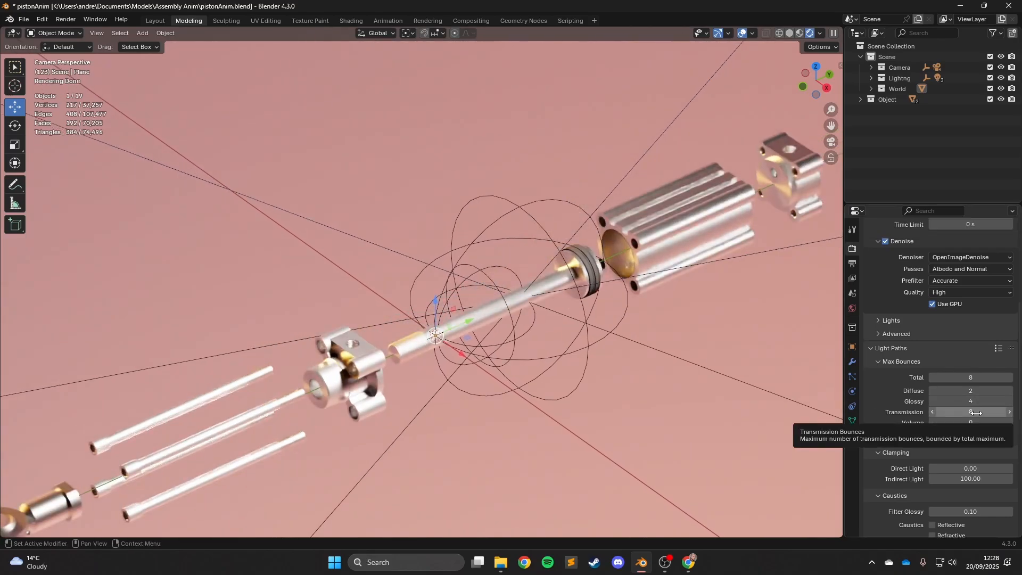
Examine the light bounces and reflections on the exploded piston parts in the camera view.
{"action": "scroll", "coordinate": [713, 276], "scroll_direction": "up", "scroll_amount": 4}
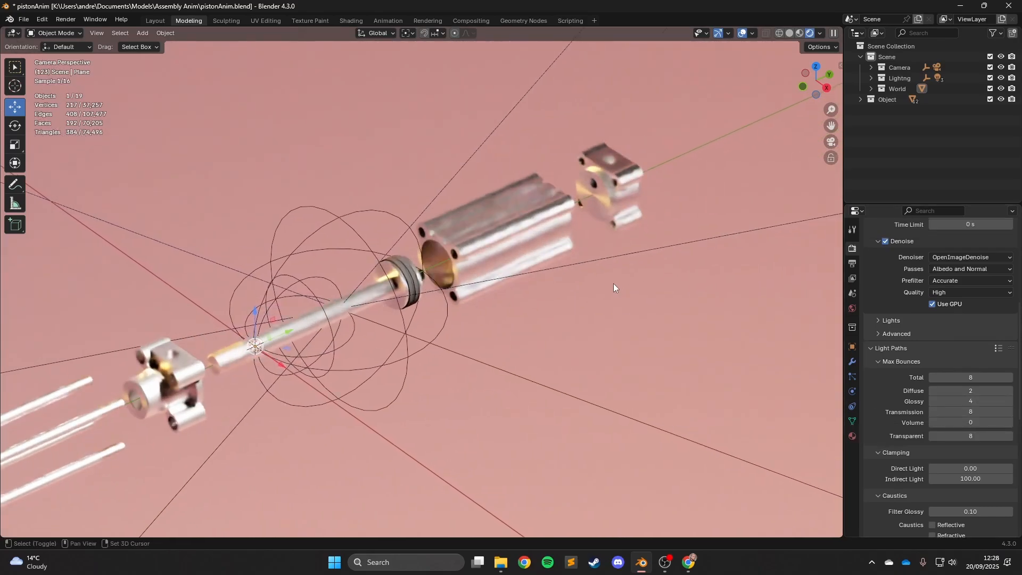
{"action": "scroll", "coordinate": [538, 287], "scroll_direction": "up", "scroll_amount": 2}
{"action": "scroll", "coordinate": [539, 287], "scroll_direction": "down", "scroll_amount": 5}
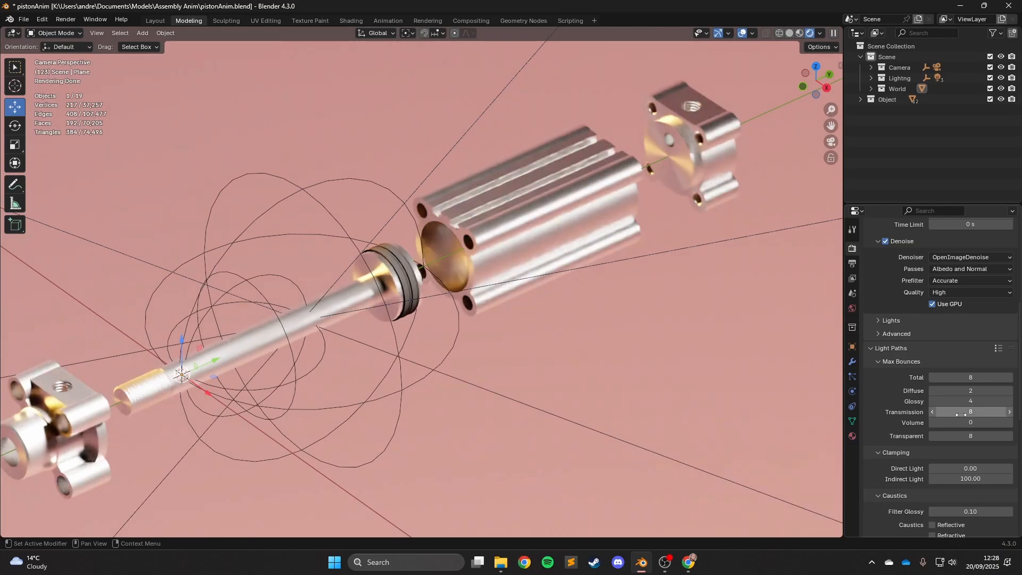
{"action": "scroll", "coordinate": [541, 285], "scroll_direction": "down", "scroll_amount": 4}
{"action": "middle_click_drag", "start_coordinate": [557, 307], "coordinate": [831, 310], "text": "shift"}
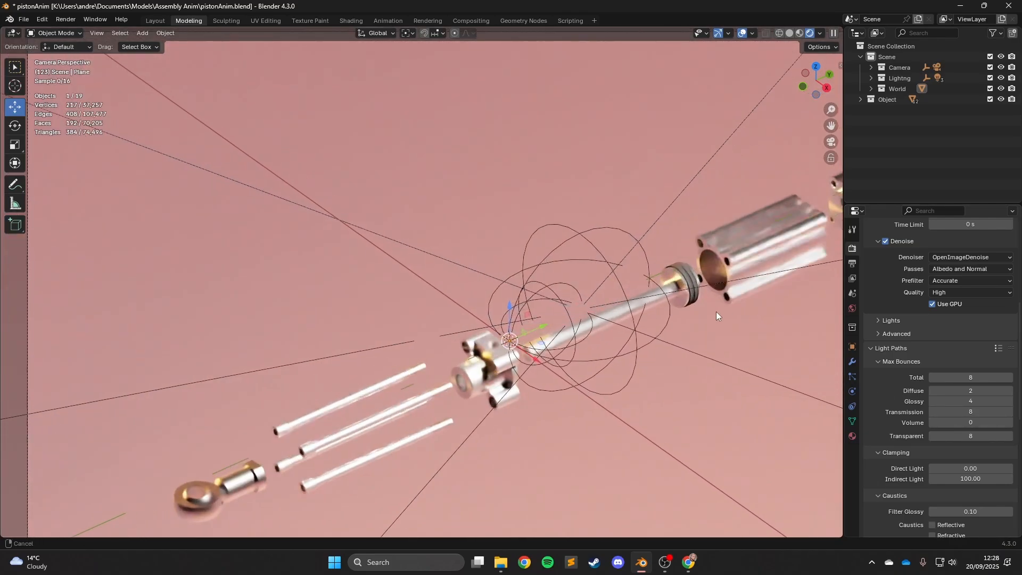
{"action": "scroll", "coordinate": [717, 311], "scroll_direction": "down", "scroll_amount": 1}
{"action": "middle_click_drag", "start_coordinate": [751, 296], "coordinate": [679, 292], "text": "shift"}
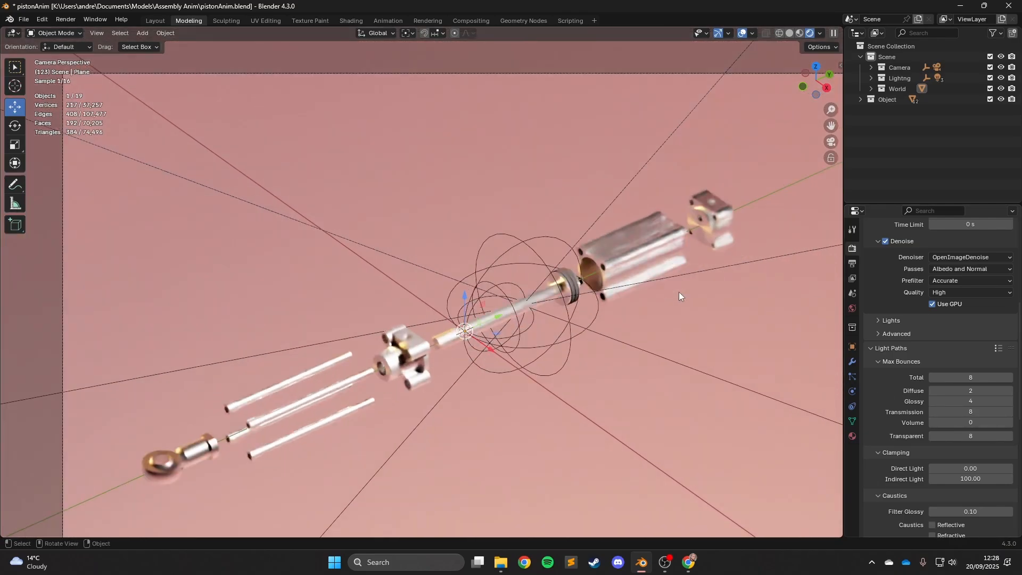
{"action": "scroll", "coordinate": [679, 294], "scroll_direction": "down", "scroll_amount": 1}
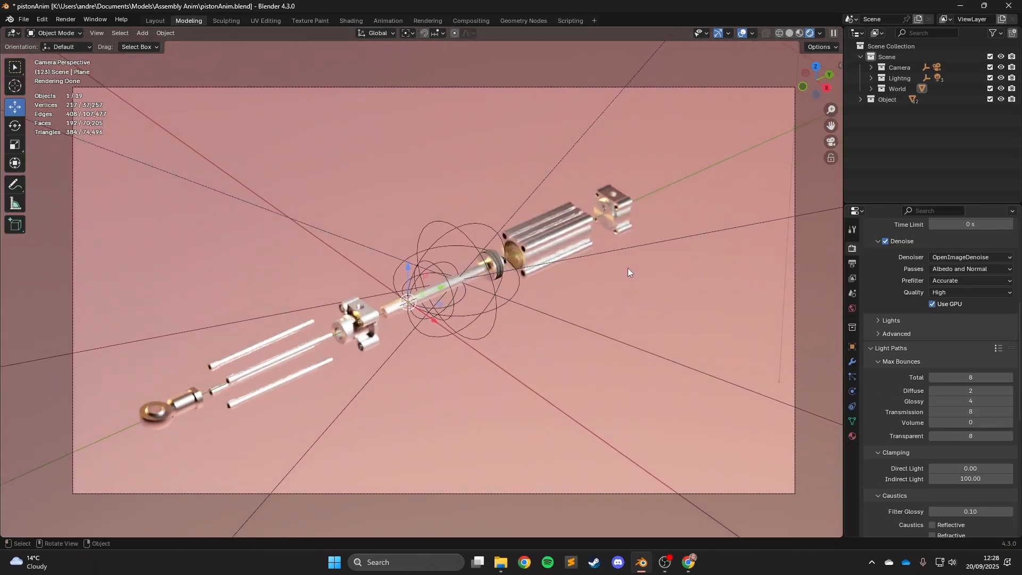
{"action": "scroll", "coordinate": [618, 271], "scroll_direction": "up", "scroll_amount": 6}
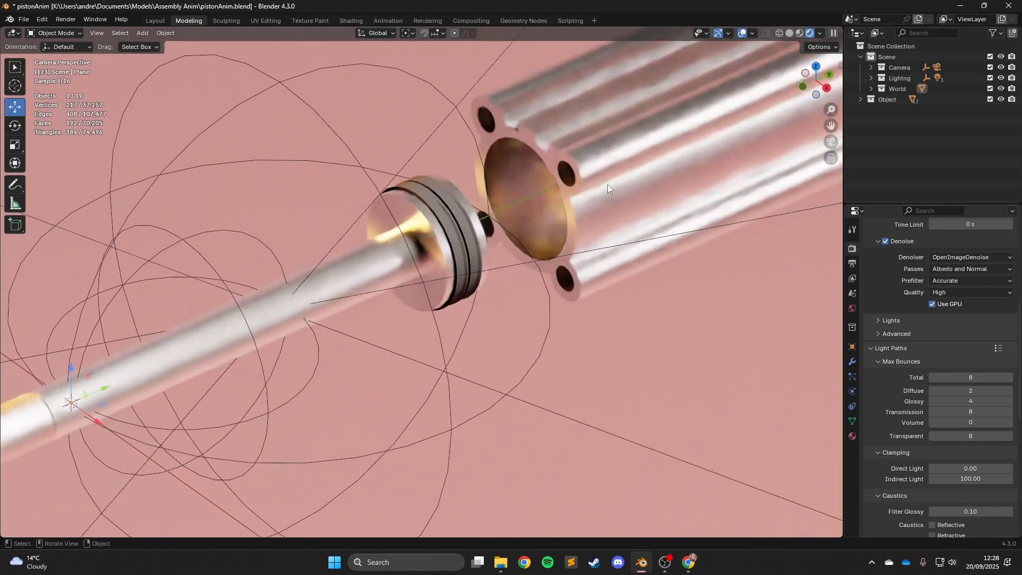
{"action": "scroll", "coordinate": [608, 184], "scroll_direction": "down", "scroll_amount": 2}
Try Reflective and Refractive caustics, compare how the piston parts look, and disable both options again.
{"action": "scroll", "coordinate": [951, 314], "scroll_direction": "down", "scroll_amount": 5}
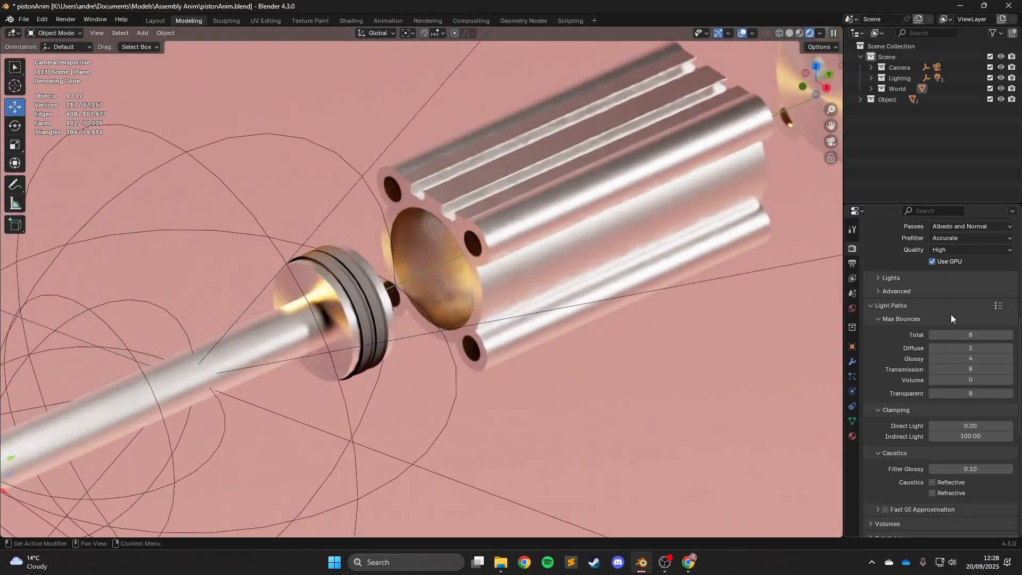
{"action": "left_click", "coordinate": [933, 419]}
{"action": "left_click", "coordinate": [932, 429]}
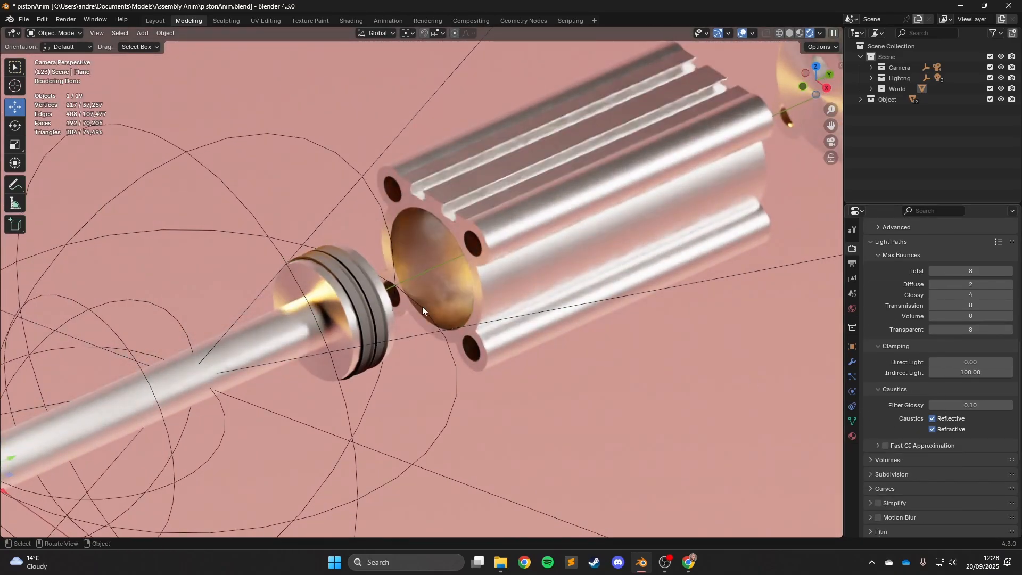
{"action": "scroll", "coordinate": [423, 305], "scroll_direction": "down", "scroll_amount": 4}
{"action": "scroll", "coordinate": [416, 325], "scroll_direction": "up", "scroll_amount": 3}
{"action": "middle_click_drag", "start_coordinate": [649, 297], "coordinate": [406, 327], "text": "shift"}
{"action": "scroll", "coordinate": [405, 327], "scroll_direction": "down", "scroll_amount": 1}
{"action": "scroll", "coordinate": [406, 326], "scroll_direction": "up", "scroll_amount": 1}
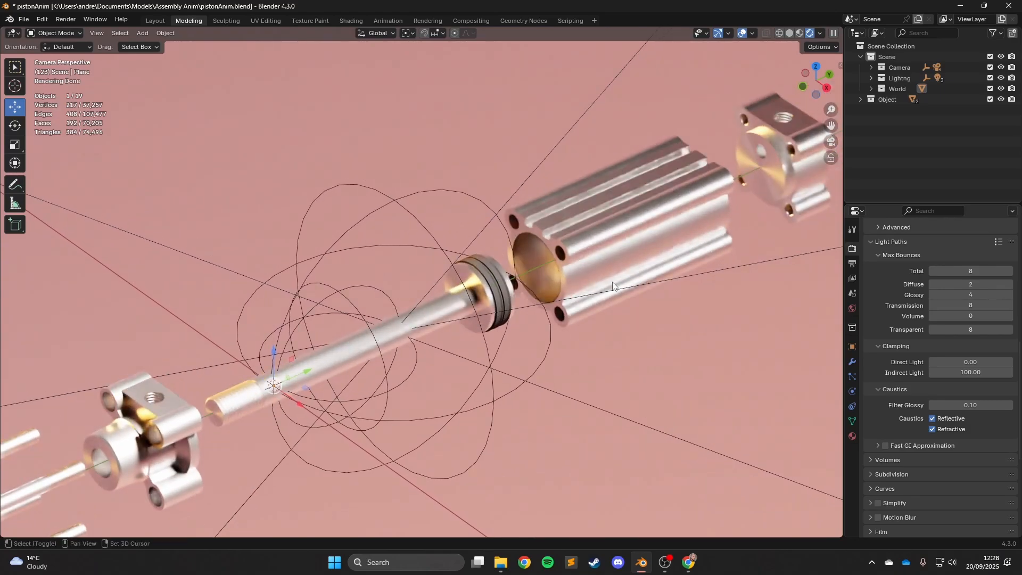
{"action": "left_click", "coordinate": [932, 418]}
{"action": "left_click", "coordinate": [932, 429]}
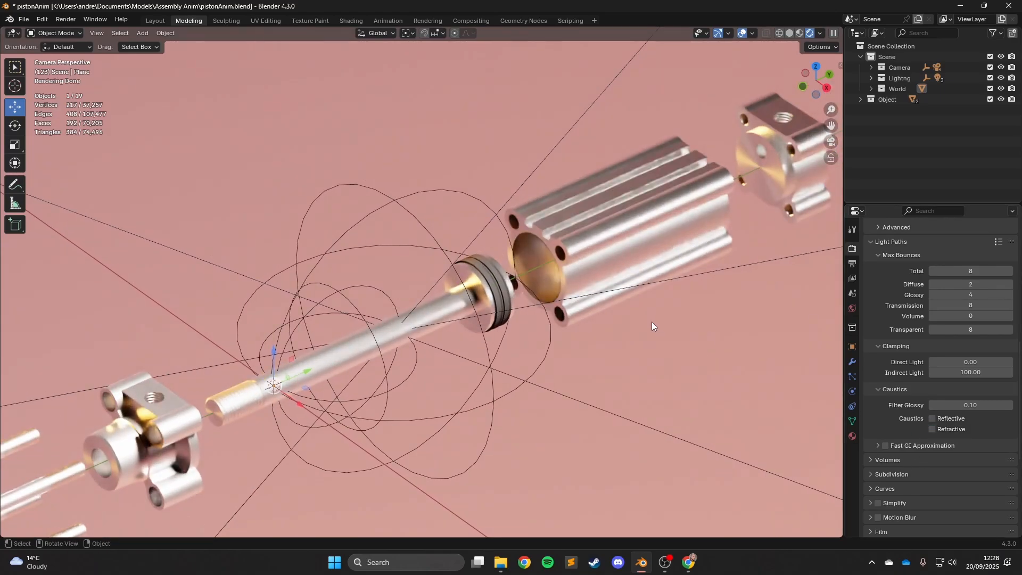
Expand the Film settings and enable Transparent and Transparent Glass.
{"action": "scroll", "coordinate": [892, 427], "scroll_direction": "down", "scroll_amount": 5}
{"action": "left_click", "coordinate": [883, 425]}
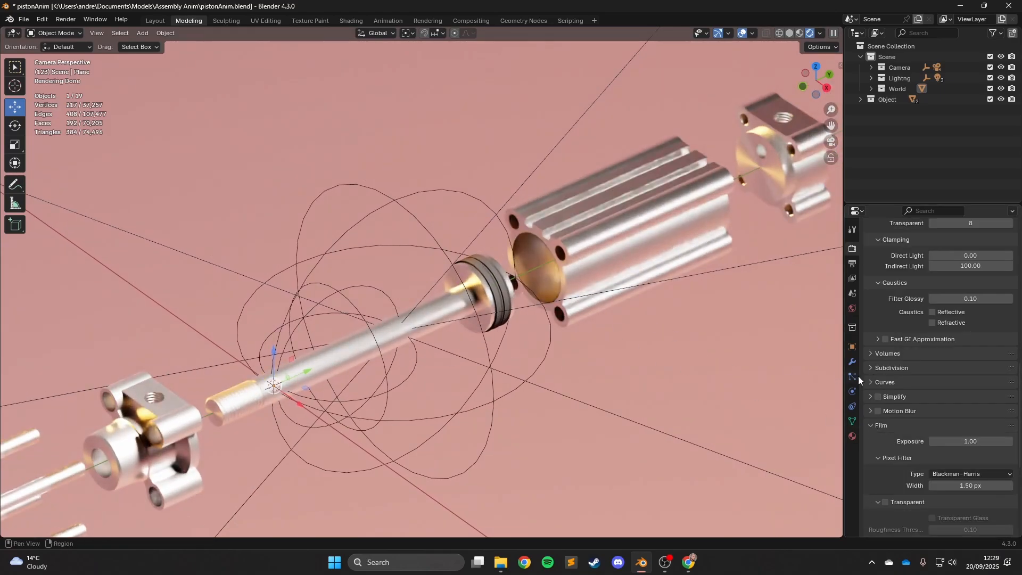
{"action": "scroll", "coordinate": [896, 417], "scroll_direction": "down", "scroll_amount": 4}
{"action": "left_click", "coordinate": [887, 417]}
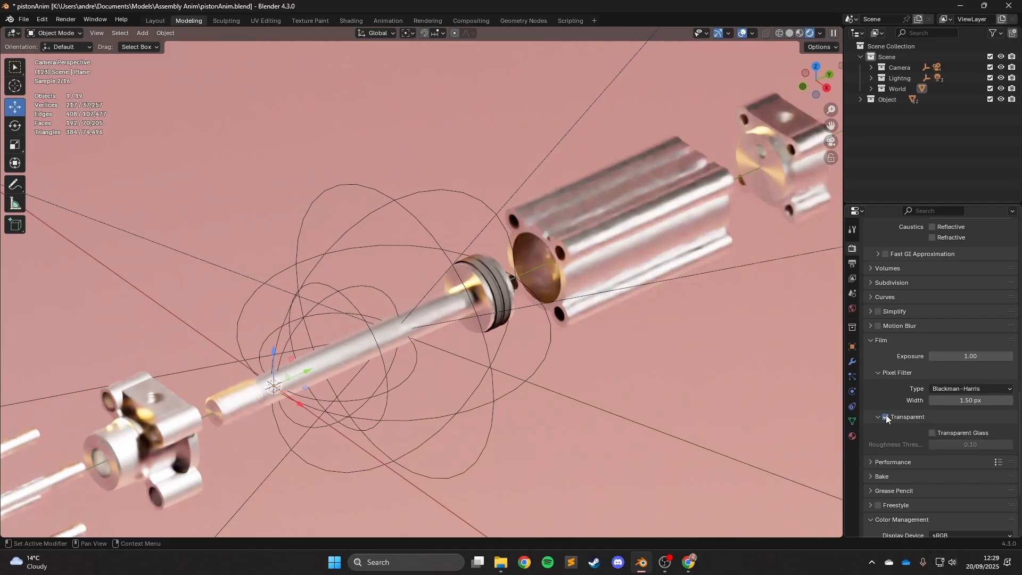
{"action": "left_click", "coordinate": [932, 434]}
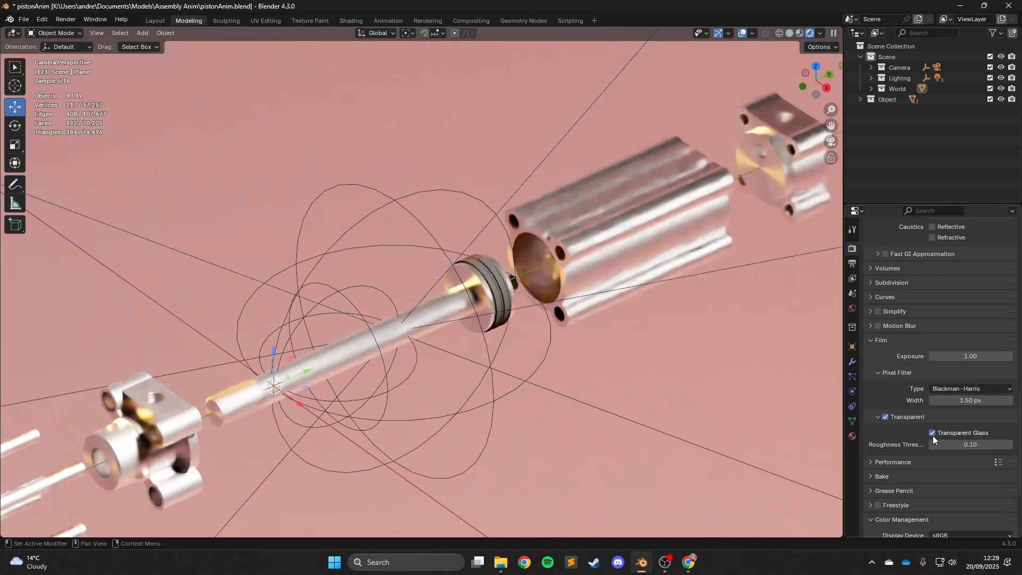
Examine the backdrop plane, lights and camera from outside the camera view, and deselect the backdrop.
{"action": "scroll", "coordinate": [460, 263], "scroll_direction": "down", "scroll_amount": 8}
{"action": "scroll", "coordinate": [460, 261], "scroll_direction": "down", "scroll_amount": 1}
{"action": "middle_click_drag", "start_coordinate": [462, 262], "coordinate": [468, 222]}
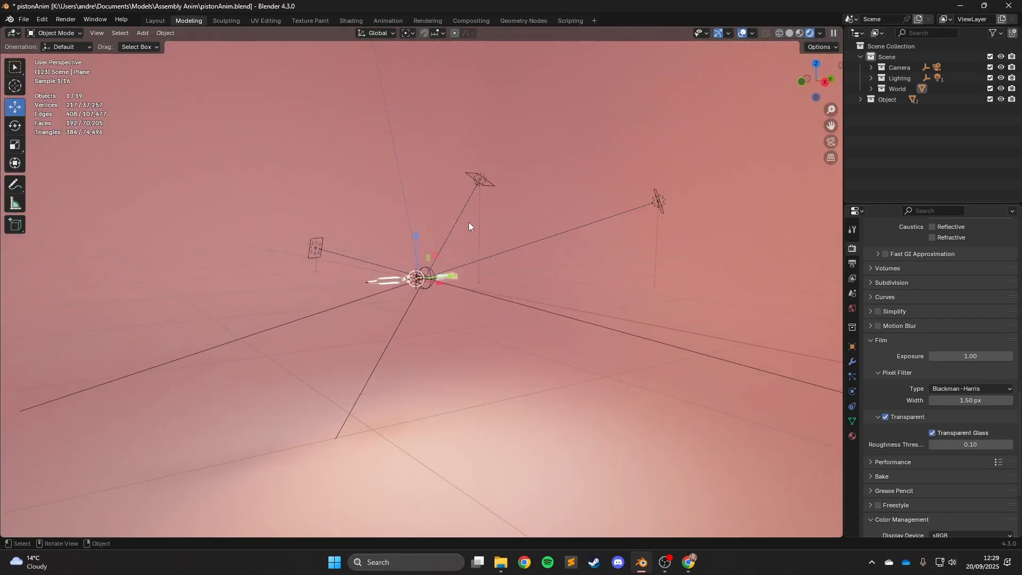
{"action": "scroll", "coordinate": [468, 222], "scroll_direction": "down", "scroll_amount": 6}
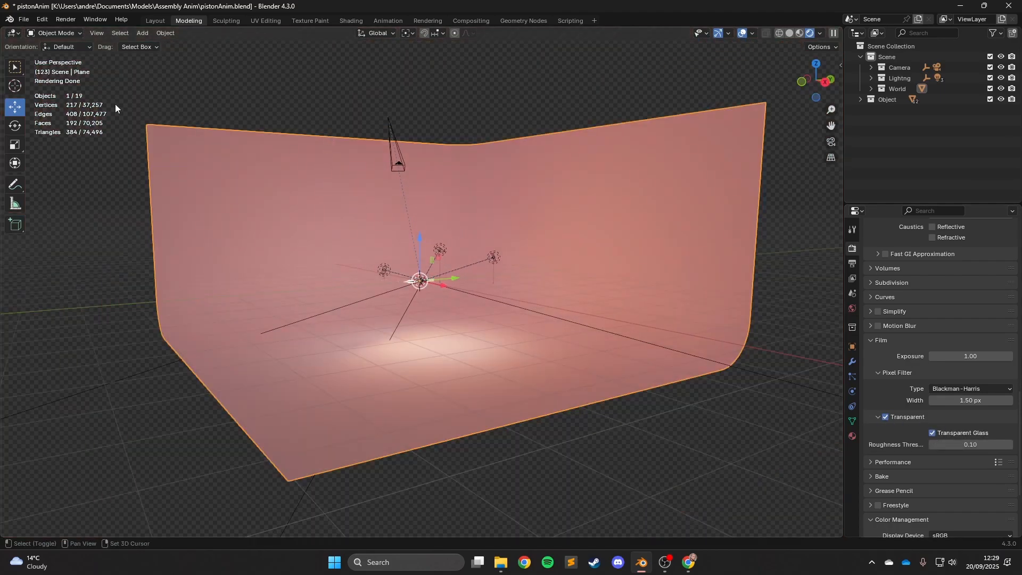
{"action": "middle_click_drag", "start_coordinate": [115, 104], "coordinate": [398, 193], "text": "shift"}
{"action": "middle_click_drag", "start_coordinate": [492, 171], "coordinate": [462, 180], "text": "shift"}
{"action": "scroll", "coordinate": [486, 151], "scroll_direction": "up", "scroll_amount": 1}
{"action": "left_click", "coordinate": [487, 151]}
{"action": "scroll", "coordinate": [882, 220], "scroll_direction": "up", "scroll_amount": 1}
{"action": "middle_click_drag", "start_coordinate": [341, 209], "coordinate": [461, 219]}
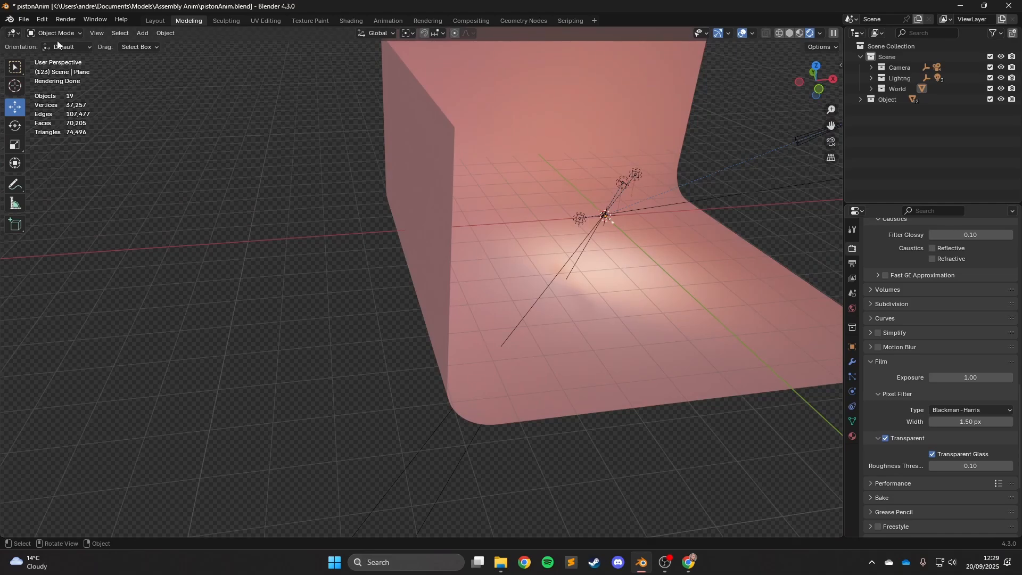
{"action": "left_click_drag", "start_coordinate": [158, 68], "coordinate": [190, 135]}
{"action": "middle_click_drag", "start_coordinate": [381, 311], "coordinate": [493, 304]}
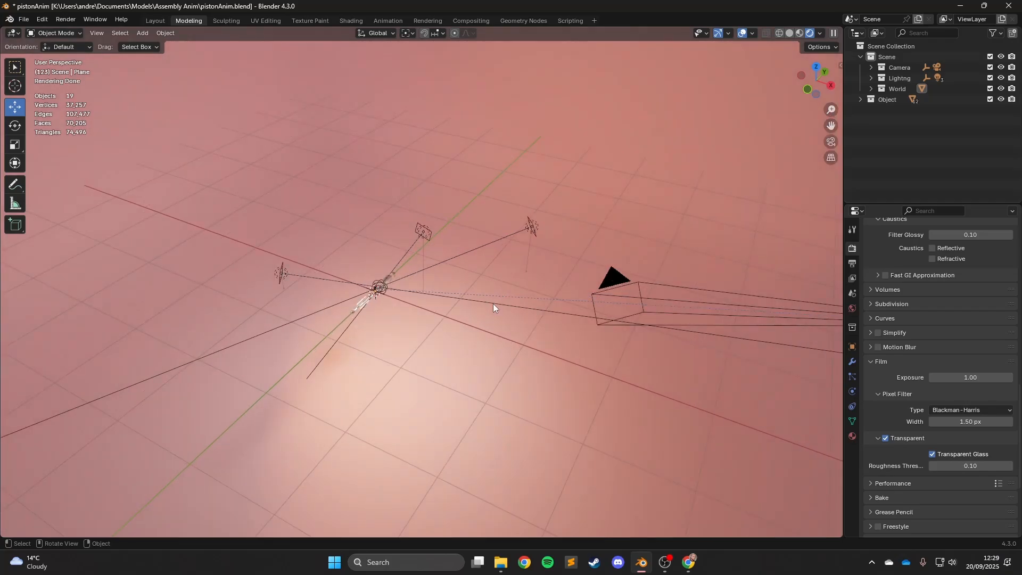
Return to the camera view and hide the backdrop plane to check the piston against the transparent background.
{"action": "key", "text": "KP_0"}
{"action": "scroll", "coordinate": [529, 340], "scroll_direction": "up", "scroll_amount": 5}
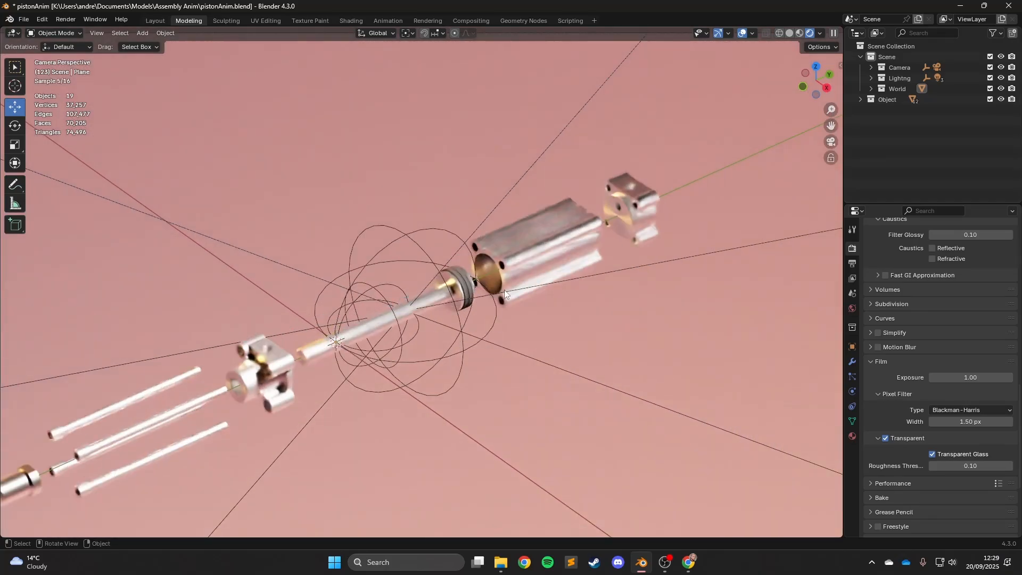
{"action": "scroll", "coordinate": [504, 290], "scroll_direction": "down", "scroll_amount": 4}
{"action": "left_click", "coordinate": [535, 183]}
{"action": "key", "text": "h"}
{"action": "scroll", "coordinate": [449, 289], "scroll_direction": "up", "scroll_amount": 3}
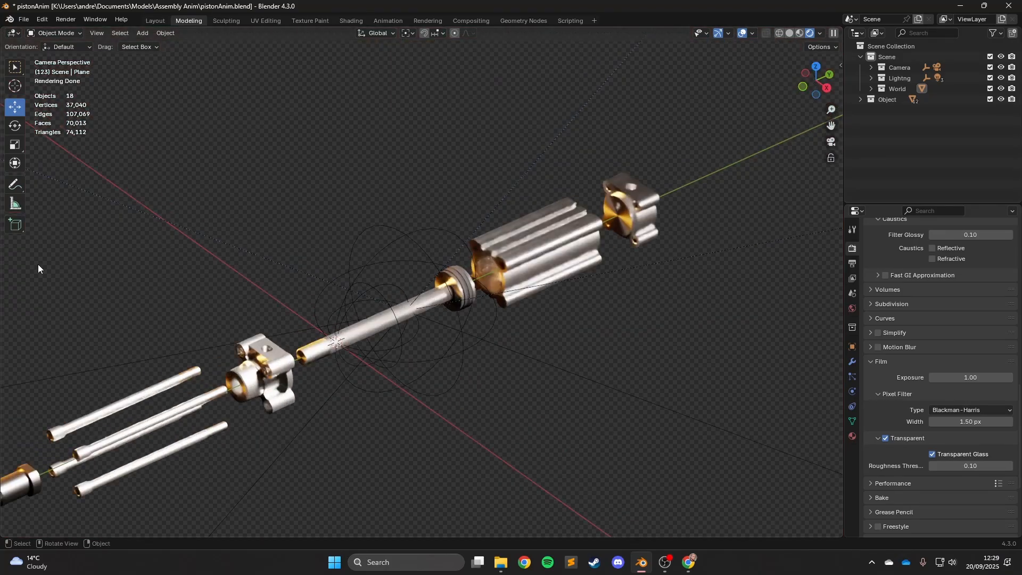
{"action": "scroll", "coordinate": [248, 270], "scroll_direction": "down", "scroll_amount": 3}
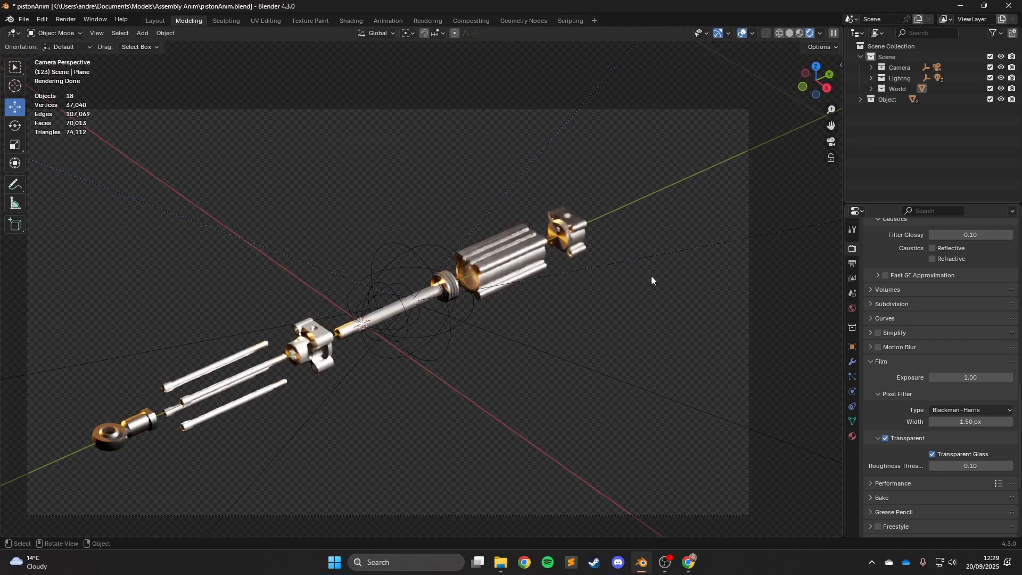
Disable the Transparent film option and unhide the backdrop plane.
{"action": "left_click", "coordinate": [886, 438]}
{"action": "key", "text": "alt+h"}
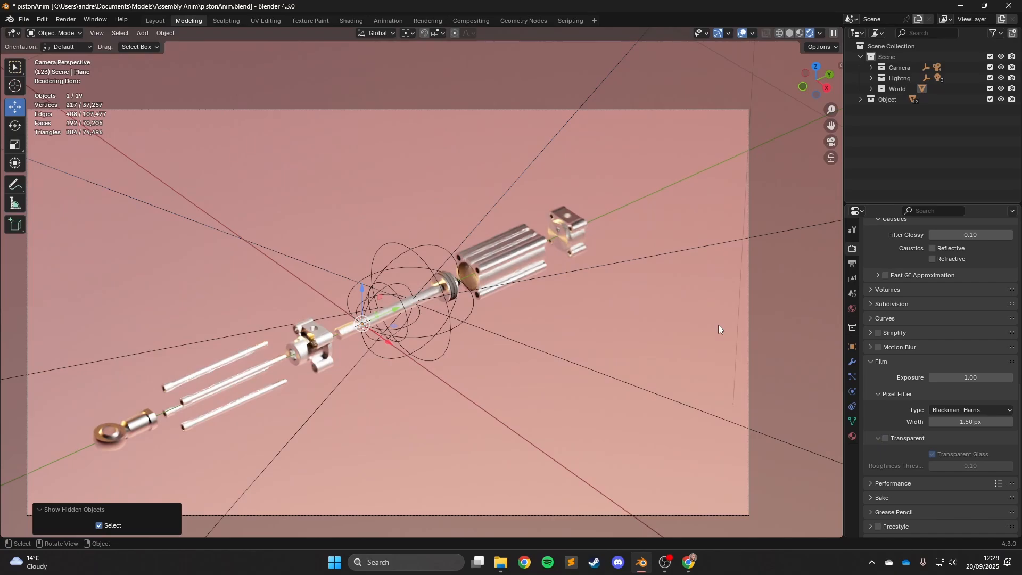
Check the PNG output settings and render the full piston animation.
{"action": "left_click", "coordinate": [852, 264]}
{"action": "scroll", "coordinate": [950, 379], "scroll_direction": "up", "scroll_amount": 1}
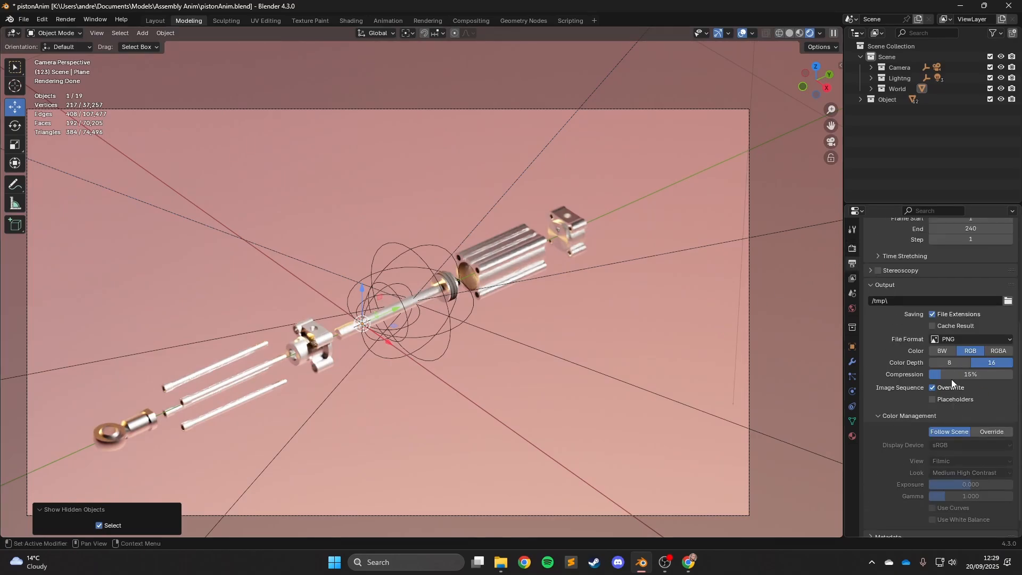
{"action": "left_click", "coordinate": [66, 19]}
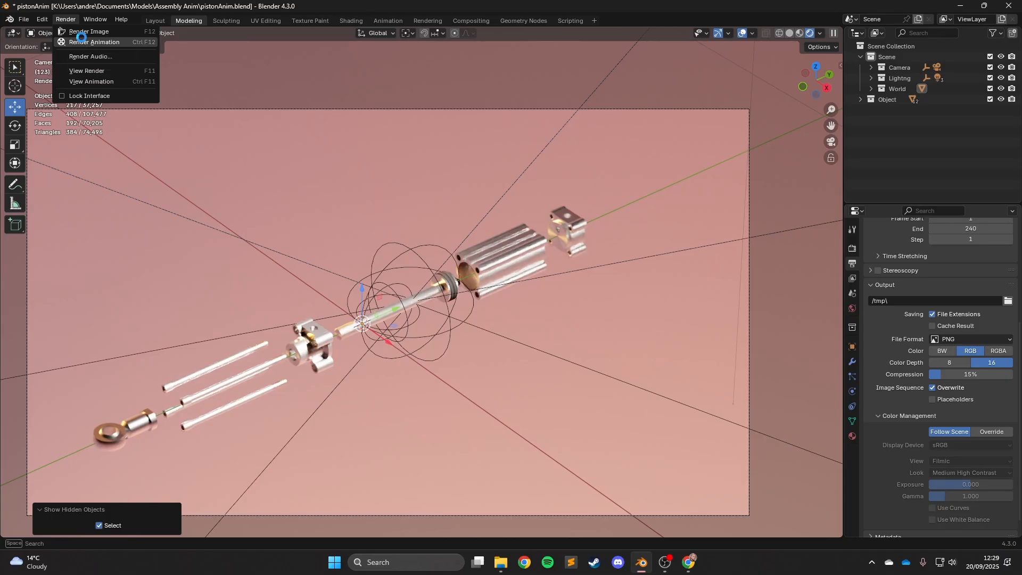
{"action": "left_click", "coordinate": [82, 41]}
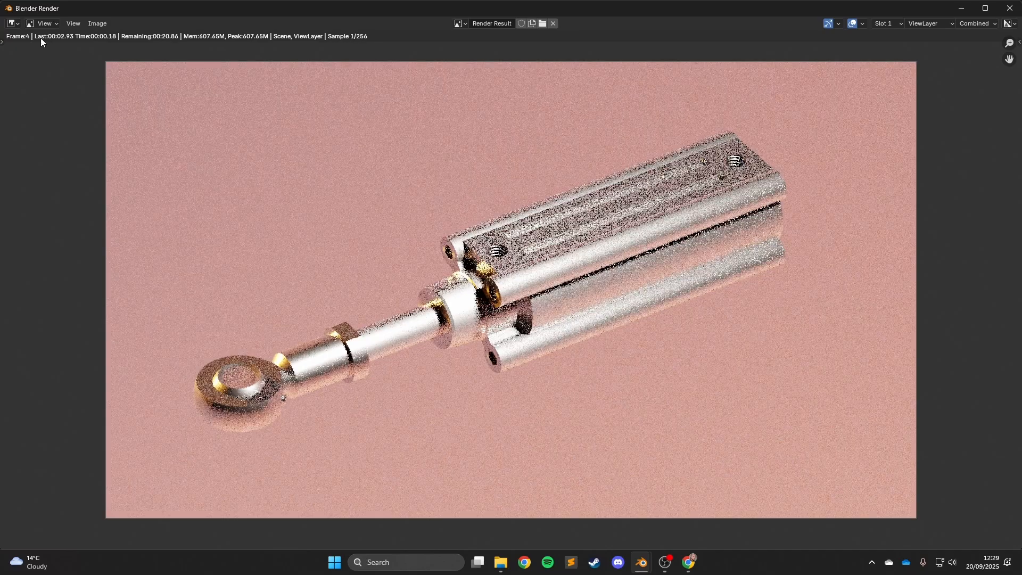
Switch to File Explorer and look through the rendered PNG frames in C:\tmp, from 0001.png to the last frame.
{"action": "left_click", "coordinate": [501, 562]}
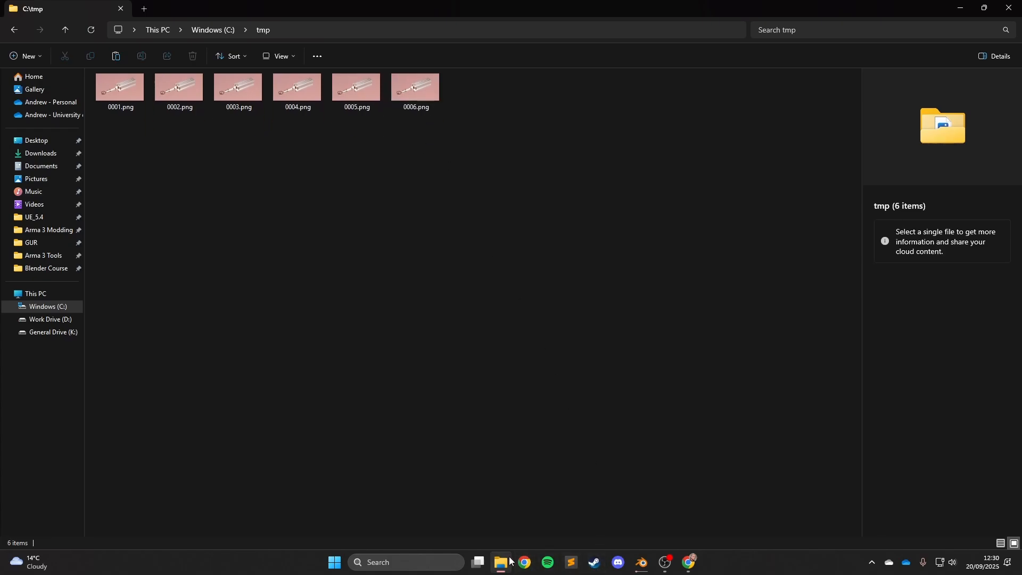
{"action": "left_click", "coordinate": [642, 562]}
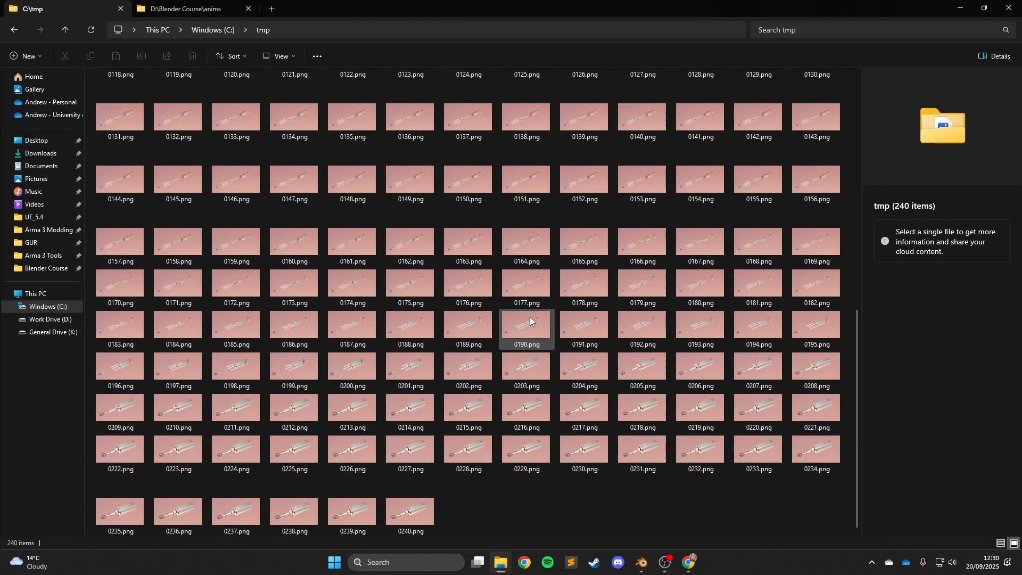
{"action": "scroll", "coordinate": [531, 321], "scroll_direction": "up", "scroll_amount": 5}
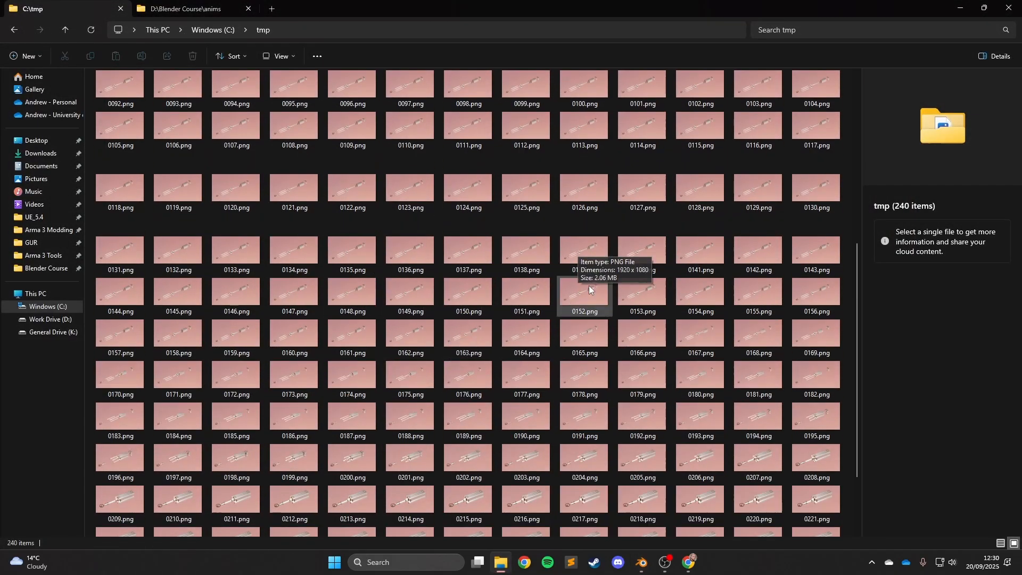
{"action": "scroll", "coordinate": [588, 290], "scroll_direction": "up", "scroll_amount": 5}
{"action": "left_click", "coordinate": [141, 94]}
{"action": "scroll", "coordinate": [709, 343], "scroll_direction": "down", "scroll_amount": 5}
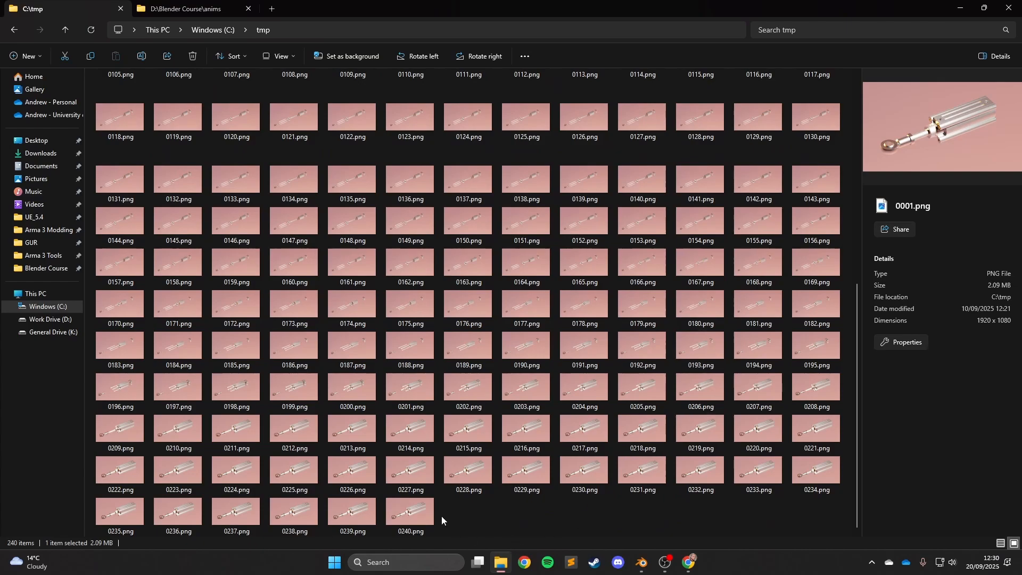
{"action": "left_click", "coordinate": [487, 516]}
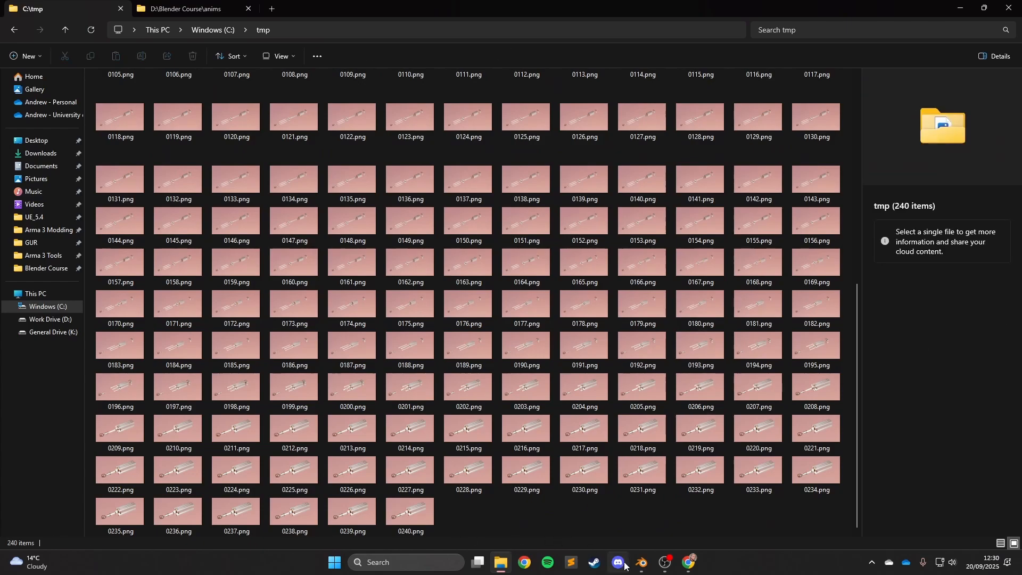
Switch back to Blender, save pistonAnim.blend, and create a new Video Editing file.
{"action": "left_click", "coordinate": [642, 562]}
{"action": "key", "text": "ctrl+s"}
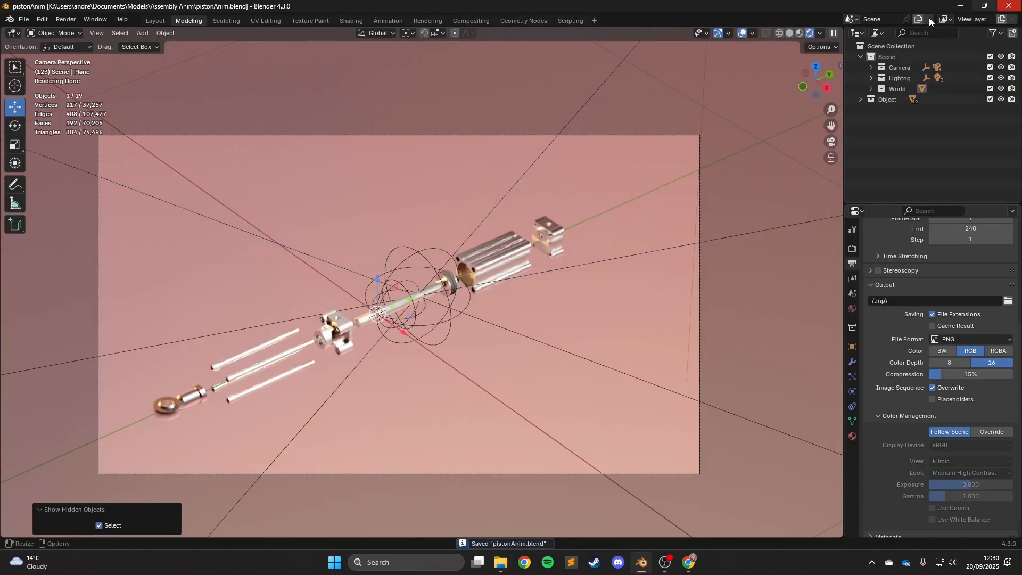
{"action": "left_click", "coordinate": [25, 20]}
{"action": "mouse_move", "coordinate": [45, 33]}
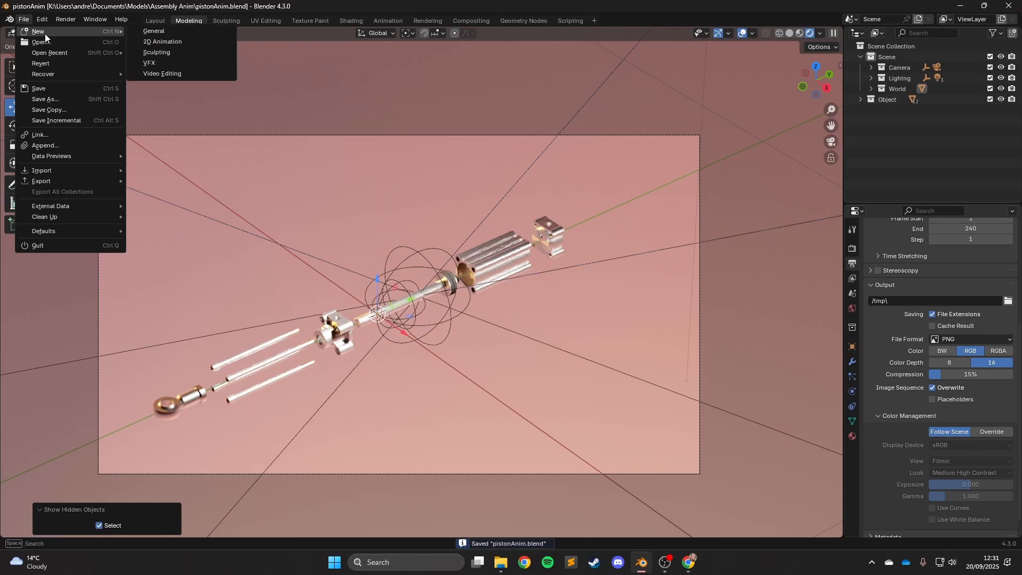
{"action": "left_click", "coordinate": [171, 77]}
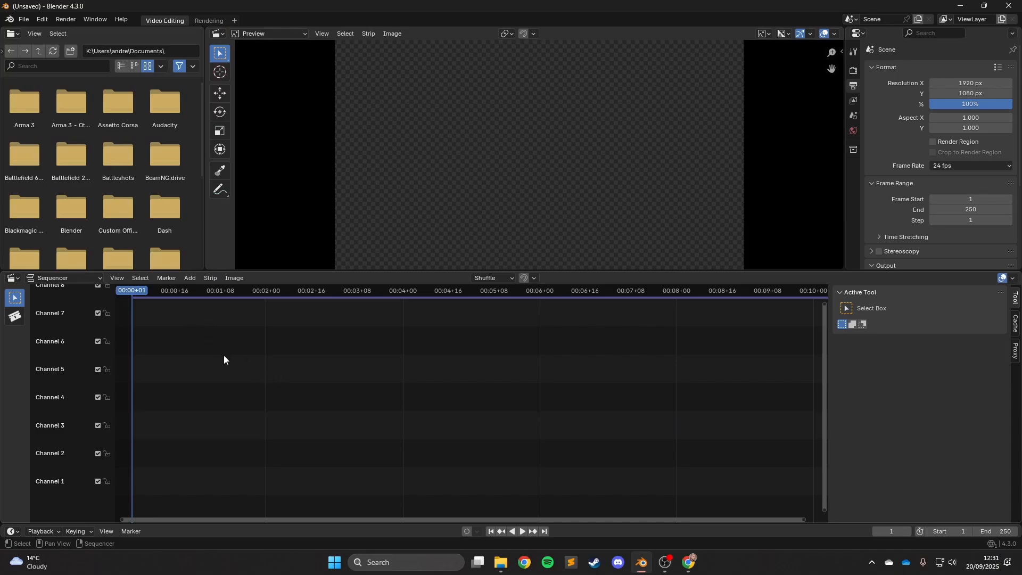
Start adding an image sequence strip, browse to C:\tmp, and sort the frames by name in ascending order.
{"action": "left_click", "coordinate": [190, 277]}
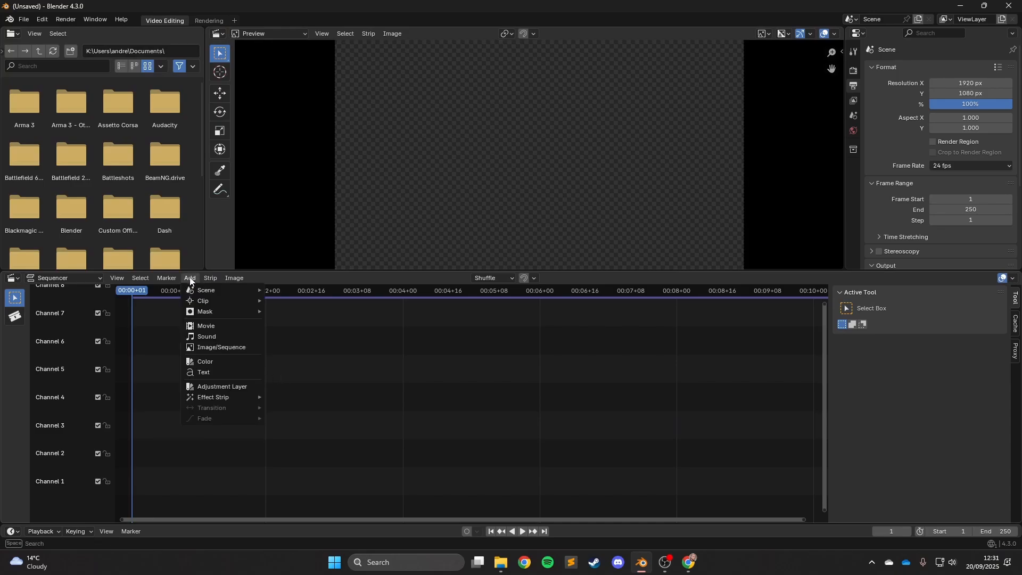
{"action": "left_click", "coordinate": [206, 345]}
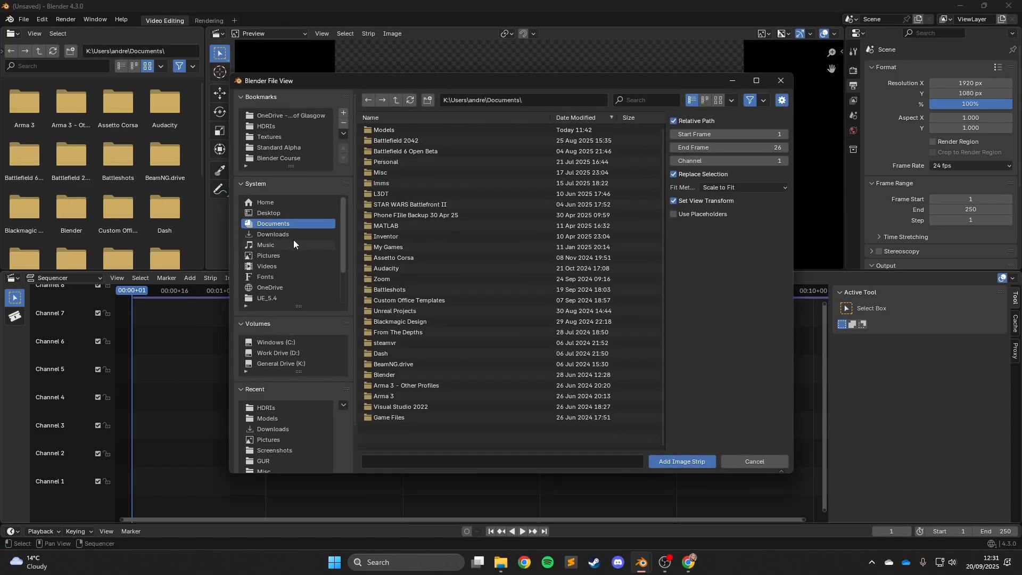
{"action": "left_click", "coordinate": [277, 342]}
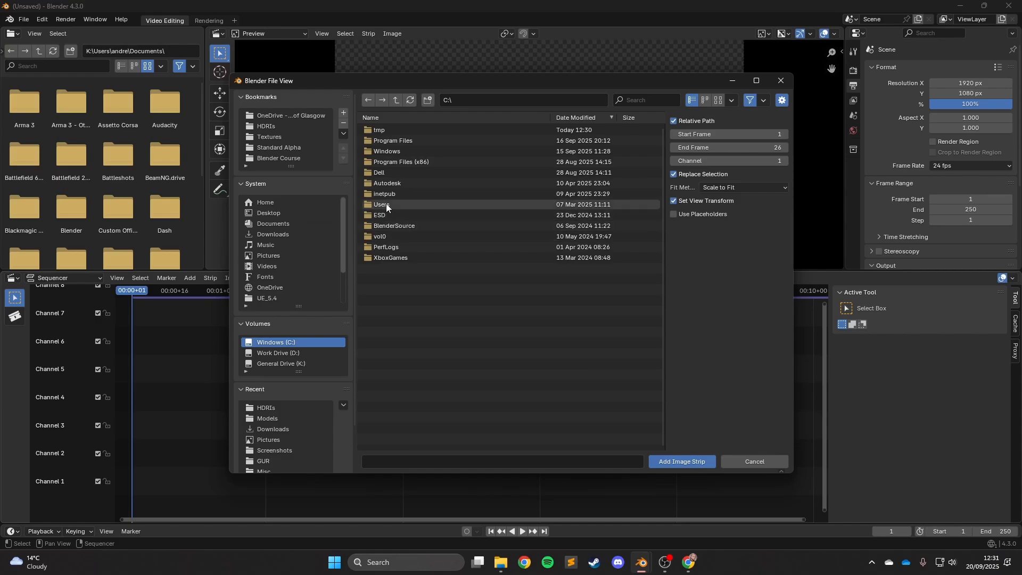
{"action": "left_click", "coordinate": [387, 129]}
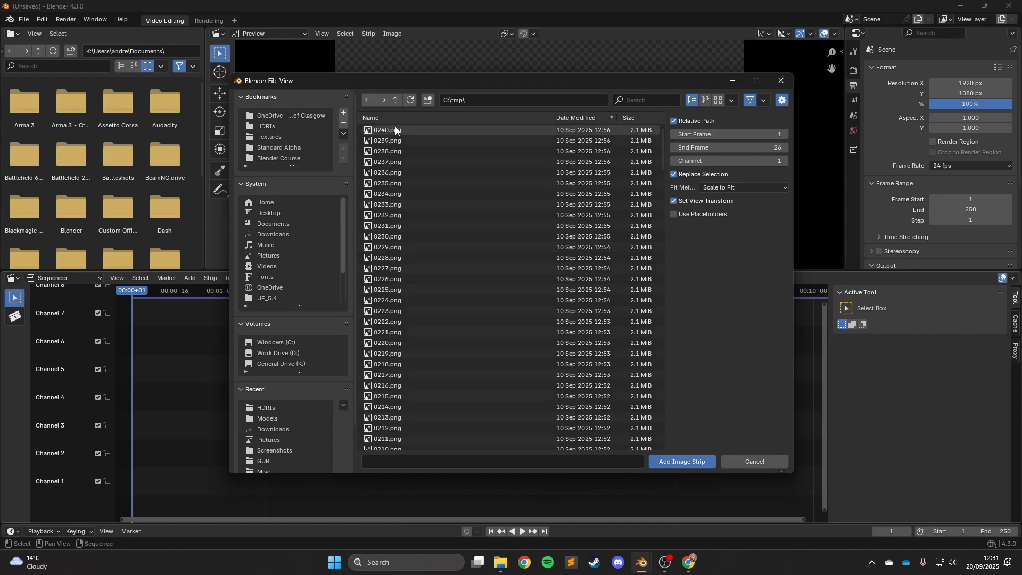
{"action": "left_click", "coordinate": [450, 118]}
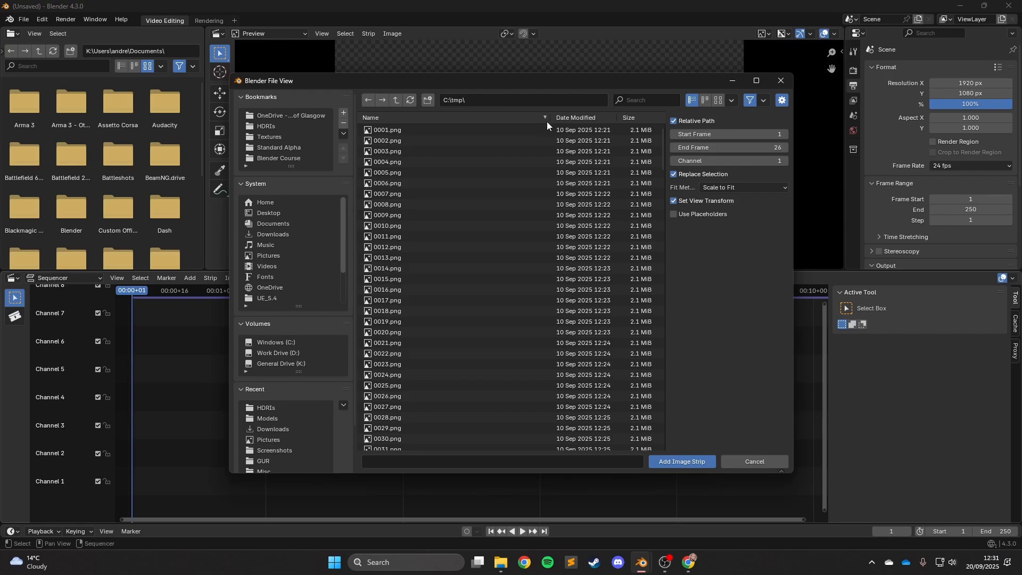
Select all frames from 0001.png to 0240.png and add them to the sequencer as one image strip.
{"action": "left_click", "coordinate": [409, 129]}
{"action": "scroll", "coordinate": [516, 252], "scroll_direction": "down", "scroll_amount": 3}
{"action": "scroll", "coordinate": [480, 213], "scroll_direction": "up", "scroll_amount": 3}
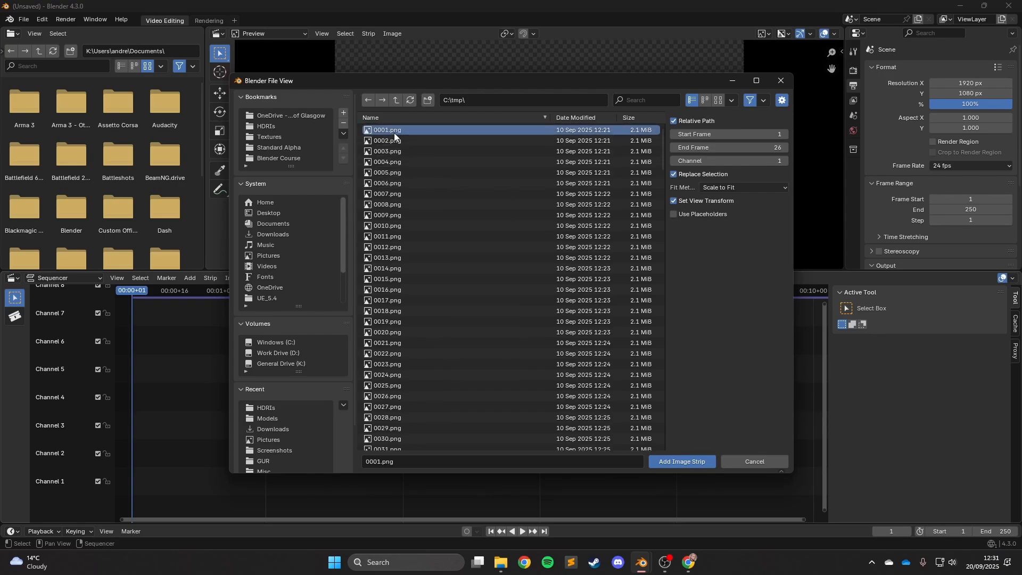
{"action": "scroll", "coordinate": [410, 219], "scroll_direction": "down", "scroll_amount": 12}
{"action": "scroll", "coordinate": [424, 206], "scroll_direction": "down", "scroll_amount": 20}
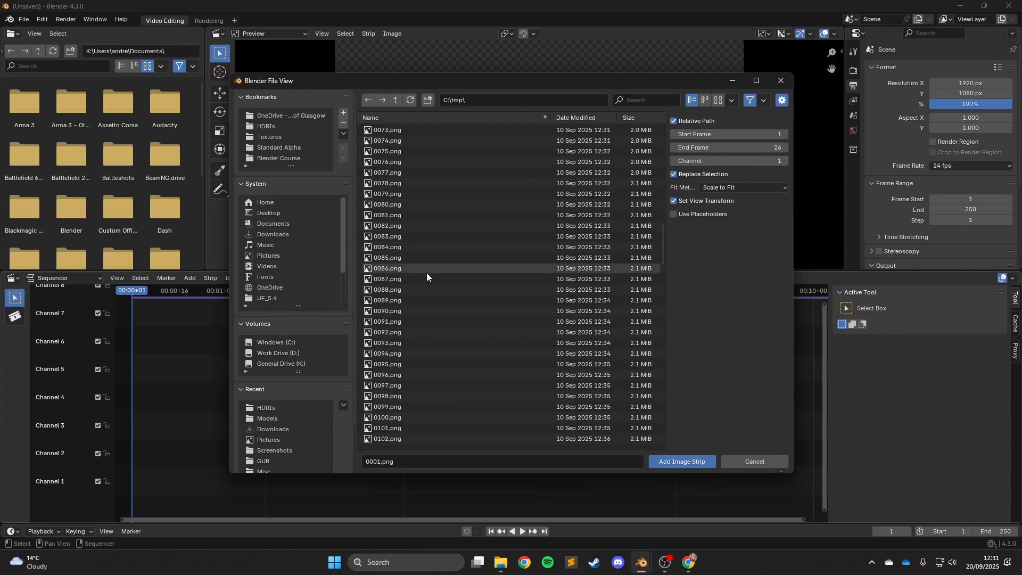
{"action": "scroll", "coordinate": [346, 341], "scroll_direction": "down", "scroll_amount": 2}
{"action": "scroll", "coordinate": [458, 396], "scroll_direction": "down", "scroll_amount": 10}
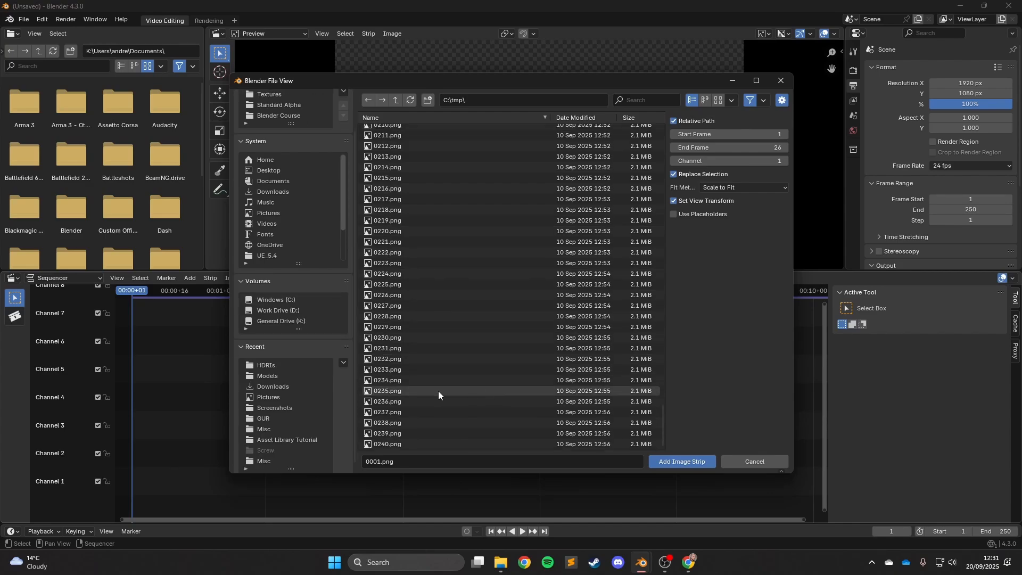
{"action": "left_click", "coordinate": [398, 445], "text": "shift"}
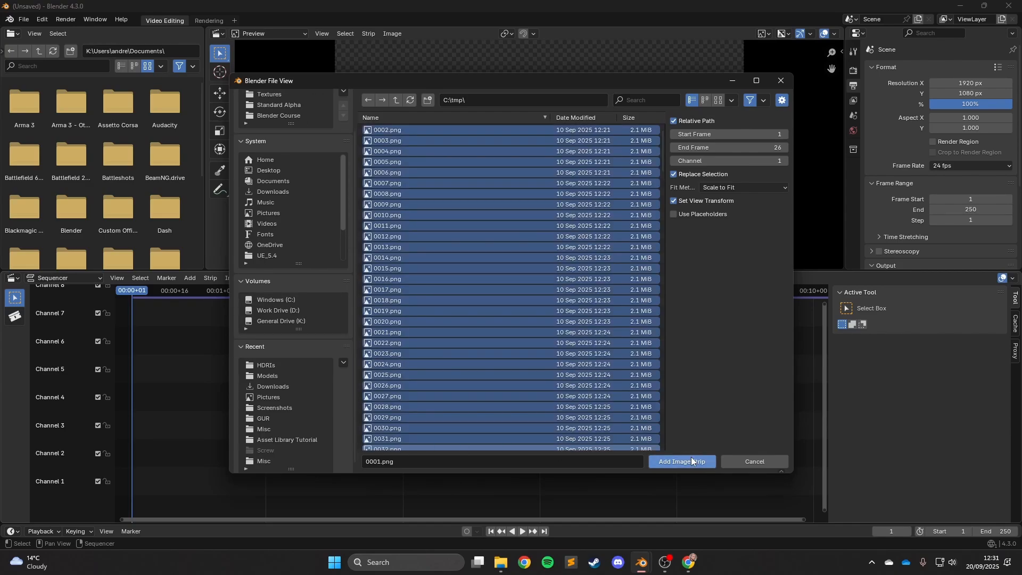
{"action": "left_click", "coordinate": [691, 458]}
{"action": "scroll", "coordinate": [450, 383], "scroll_direction": "down", "scroll_amount": 2}
{"action": "scroll", "coordinate": [599, 369], "scroll_direction": "up", "scroll_amount": 4}
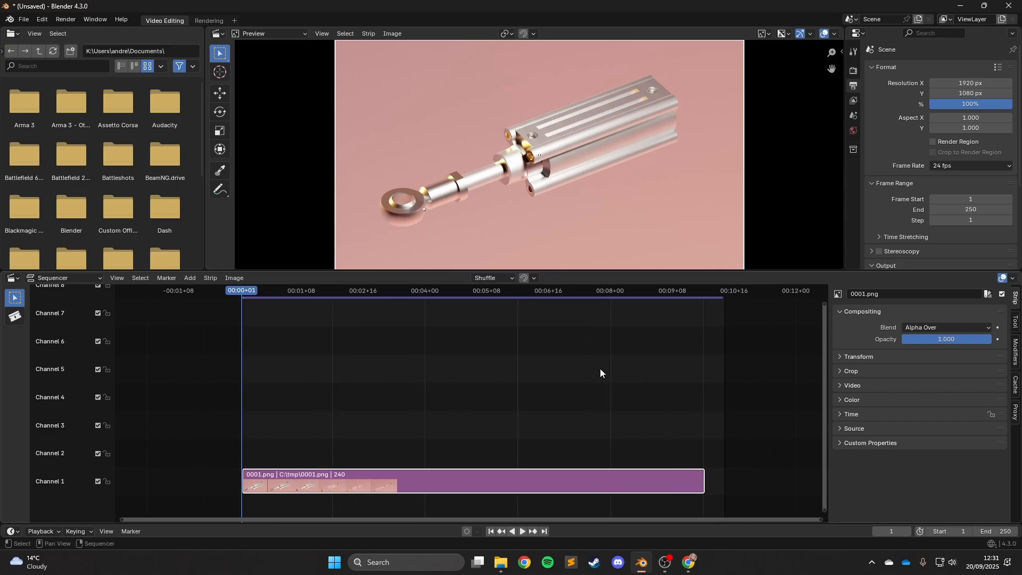
Move the playhead to the strip's last frame, set the end frame to 240, and set the frame rate to 60 fps.
{"action": "left_click_drag", "start_coordinate": [730, 293], "coordinate": [741, 293]}
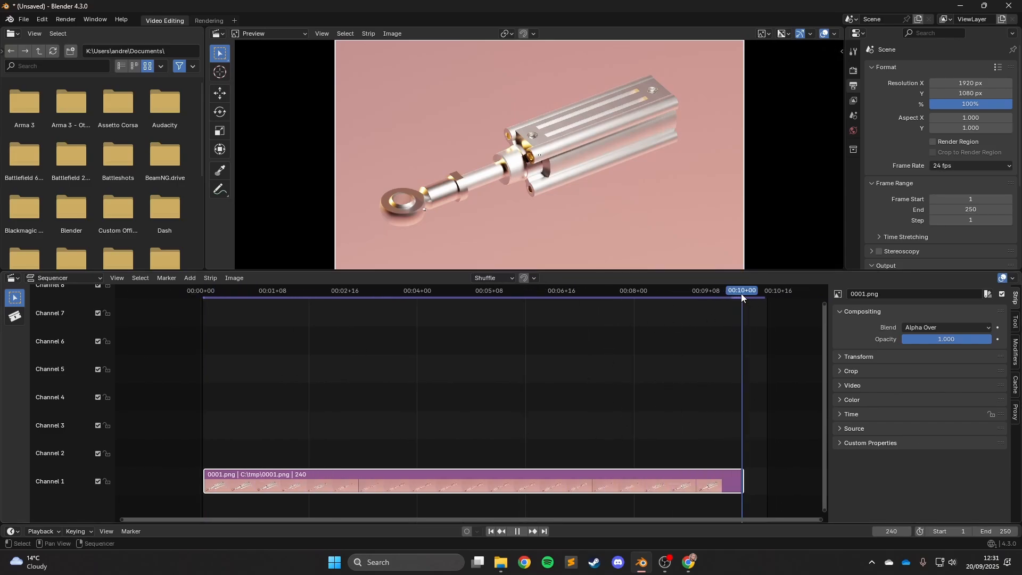
{"action": "left_click", "coordinate": [976, 208]}
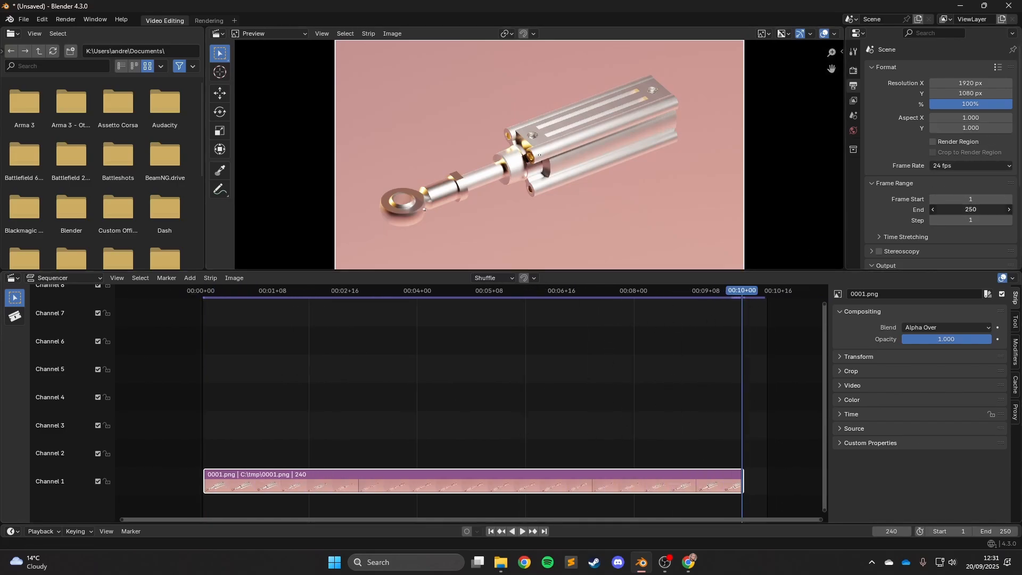
{"action": "type", "text": "240"}
{"action": "key", "text": "Return"}
{"action": "left_click", "coordinate": [946, 165]}
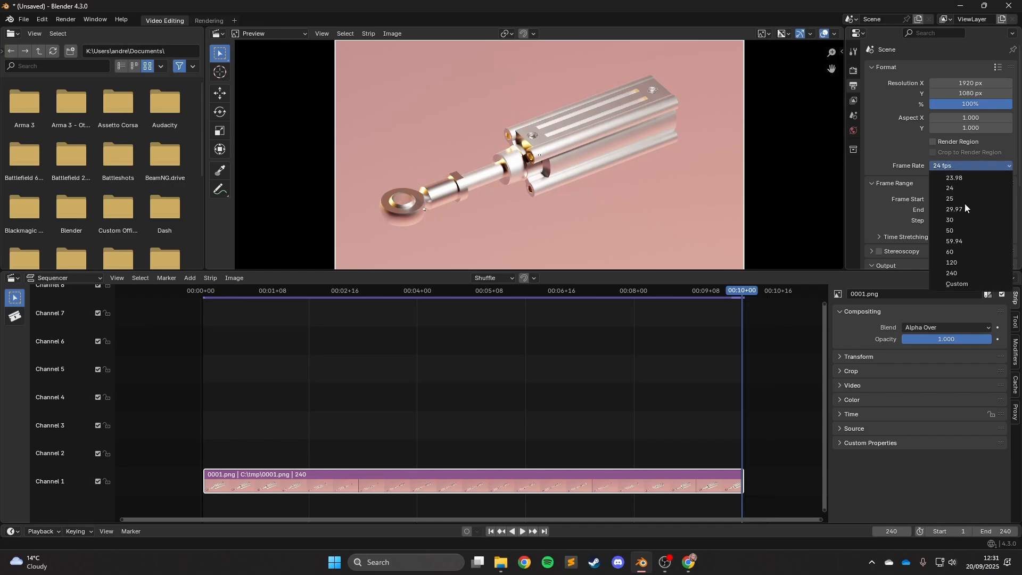
{"action": "left_click", "coordinate": [962, 255]}
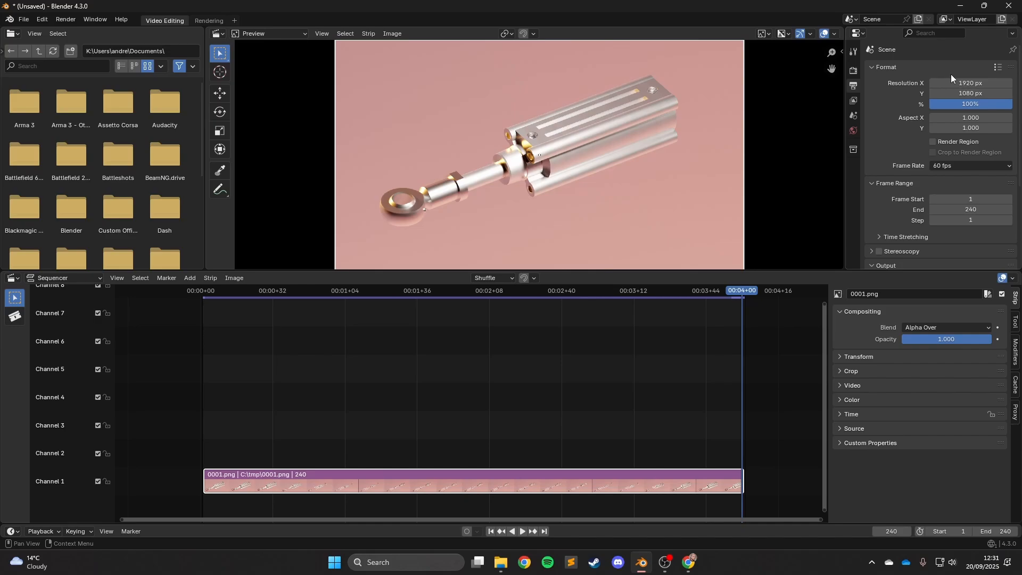
Check that the output file format is FFmpeg Video among the available formats.
{"action": "scroll", "coordinate": [924, 74], "scroll_direction": "down", "scroll_amount": 6}
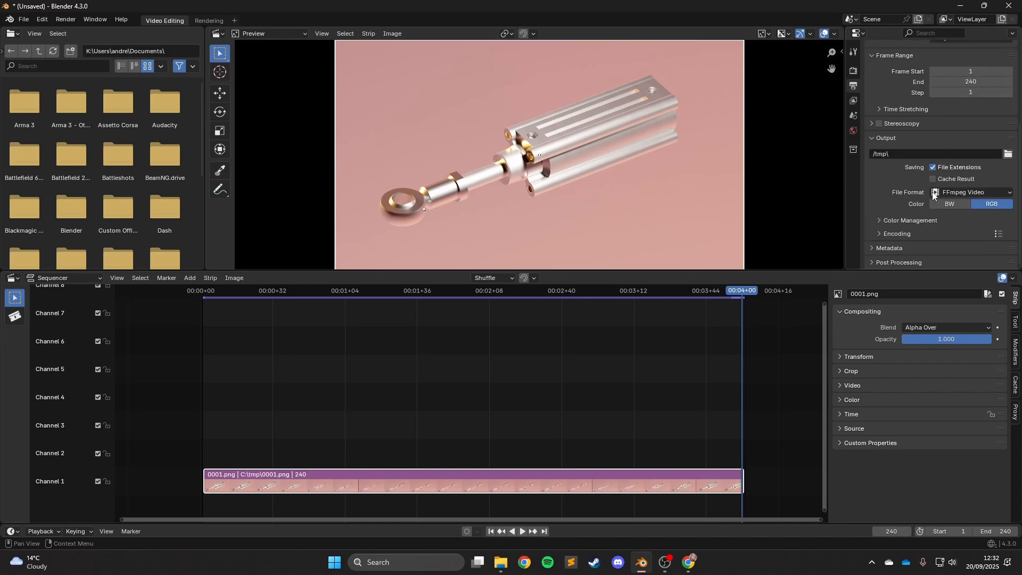
{"action": "left_click", "coordinate": [969, 193]}
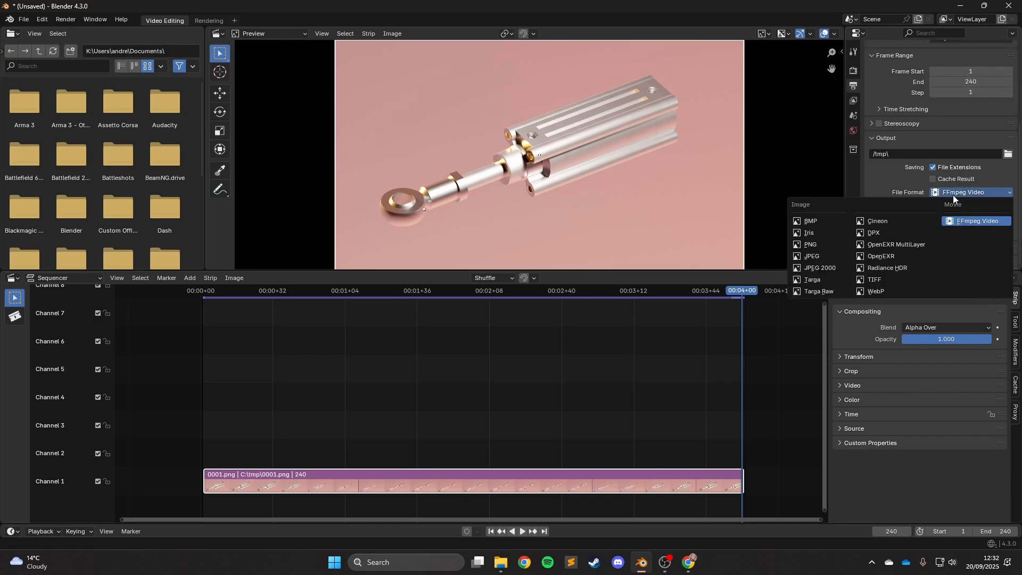
{"action": "scroll", "coordinate": [227, 320], "scroll_direction": "up", "scroll_amount": 1}
Scrub through the image strip to preview the piston animation.
{"action": "left_click_drag", "start_coordinate": [172, 296], "coordinate": [217, 296]}
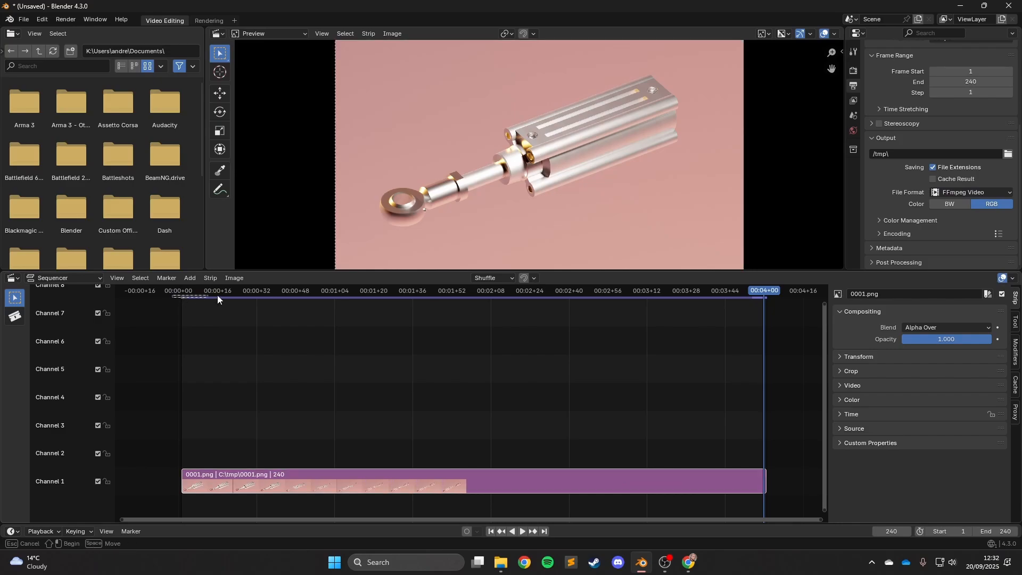
{"action": "left_click_drag", "start_coordinate": [762, 290], "coordinate": [665, 292]}
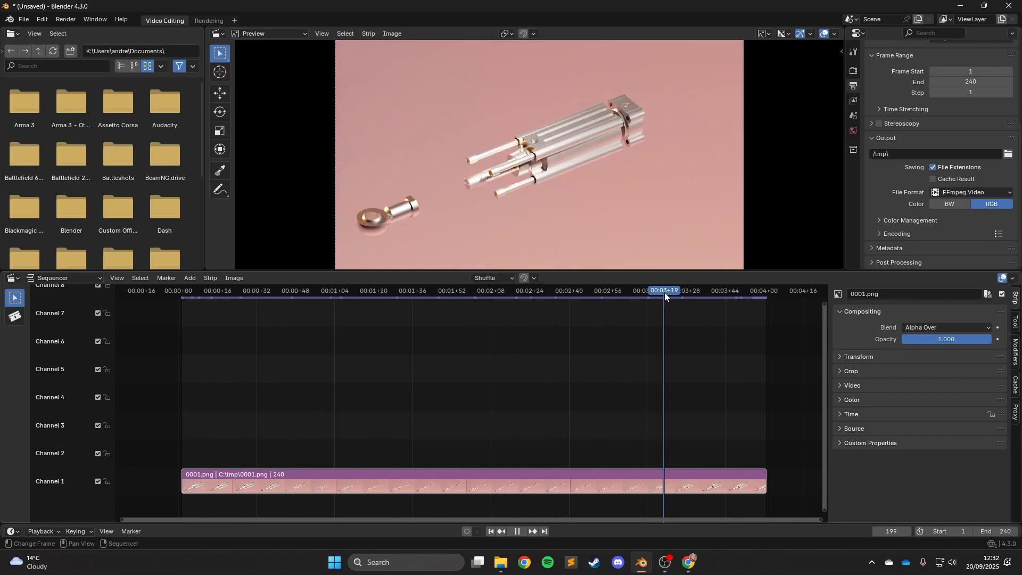
{"action": "left_click_drag", "start_coordinate": [539, 291], "coordinate": [765, 301]}
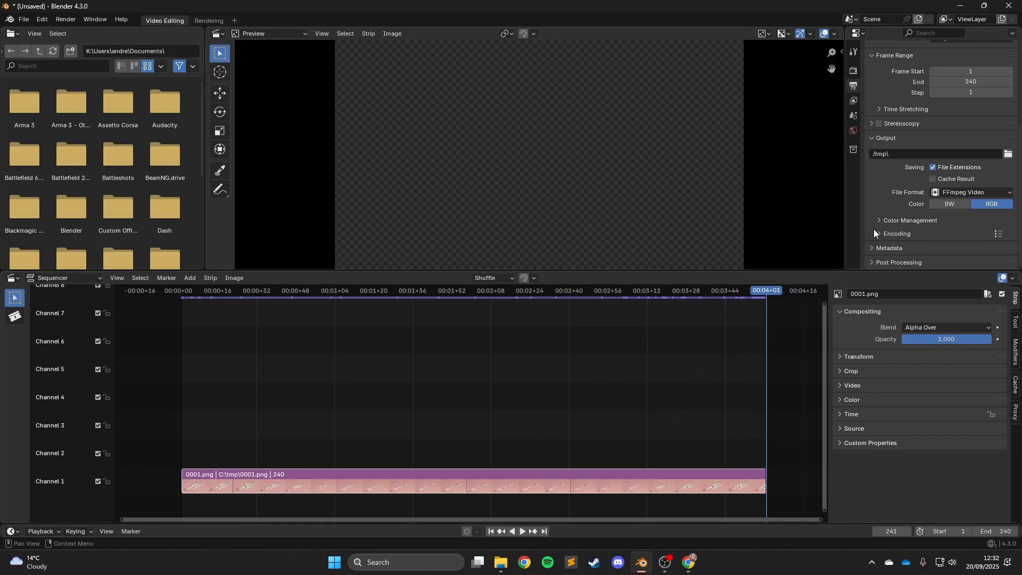
Review the output's Color Management and the Encoding settings for container, video codec and quality, collapsing both sections again.
{"action": "left_click", "coordinate": [888, 221]}
{"action": "scroll", "coordinate": [946, 215], "scroll_direction": "down", "scroll_amount": 2}
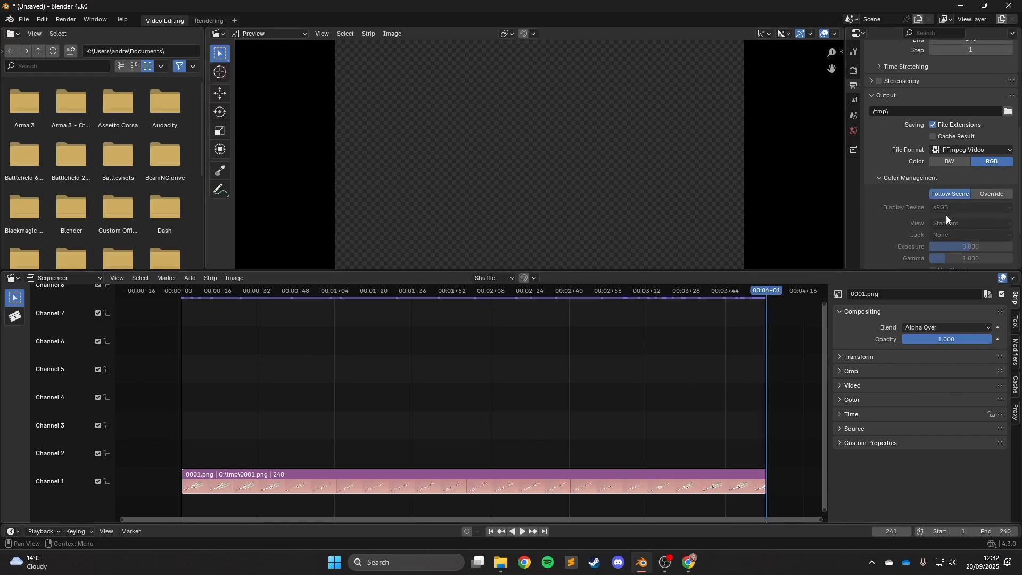
{"action": "left_click", "coordinate": [887, 181]}
{"action": "left_click", "coordinate": [898, 233]}
{"action": "scroll", "coordinate": [949, 222], "scroll_direction": "down", "scroll_amount": 3}
{"action": "scroll", "coordinate": [950, 223], "scroll_direction": "down", "scroll_amount": 6}
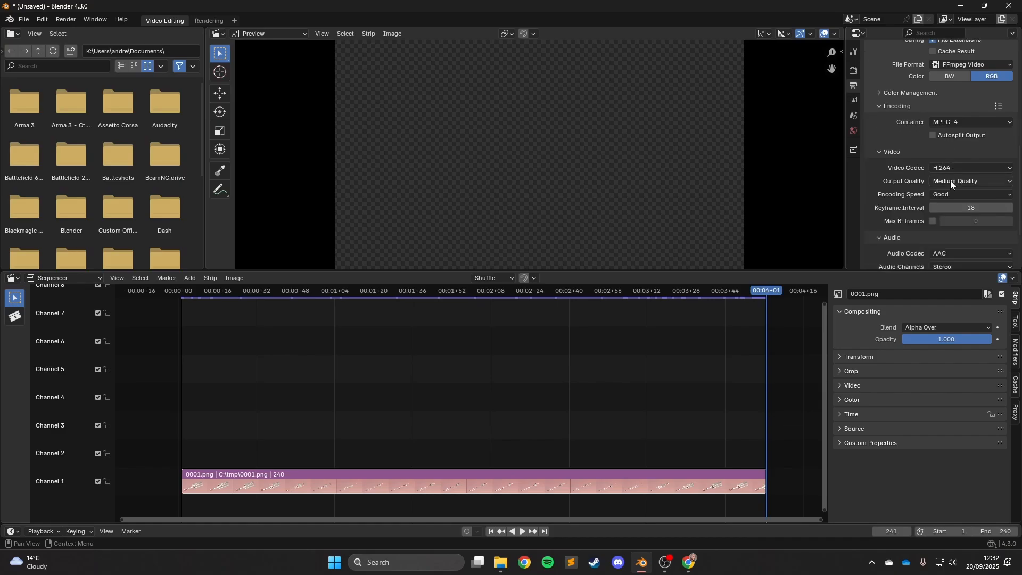
{"action": "scroll", "coordinate": [909, 194], "scroll_direction": "up", "scroll_amount": 6}
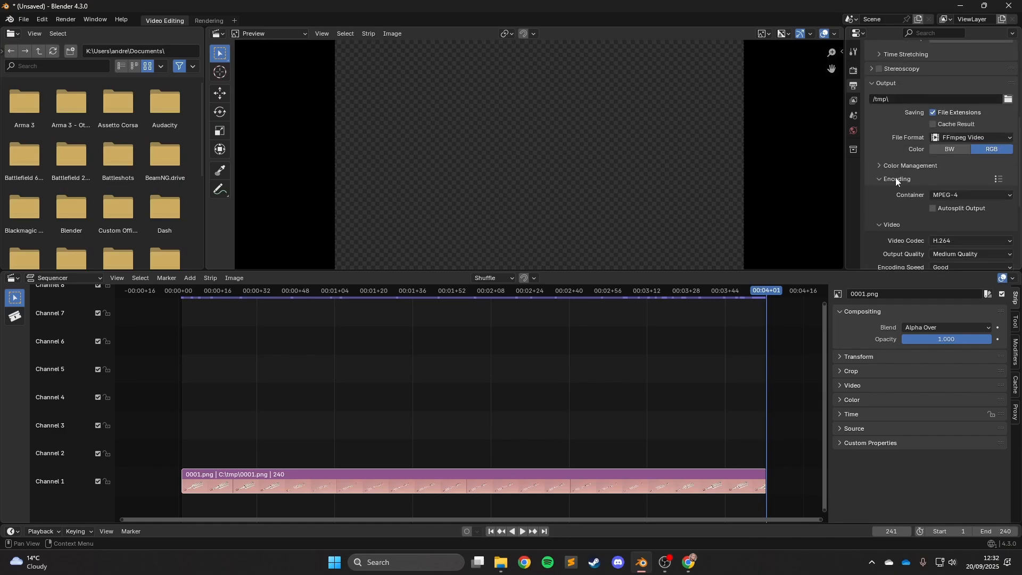
{"action": "left_click", "coordinate": [895, 177]}
Render the 240-frame image strip as a video animation and view the whole frame in the render window.
{"action": "left_click", "coordinate": [65, 22]}
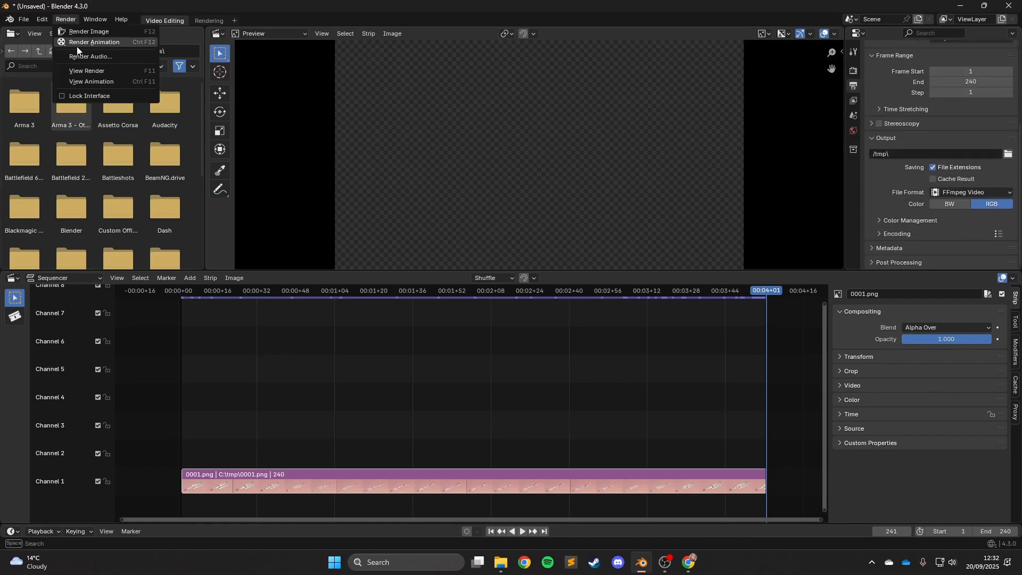
{"action": "left_click", "coordinate": [77, 47]}
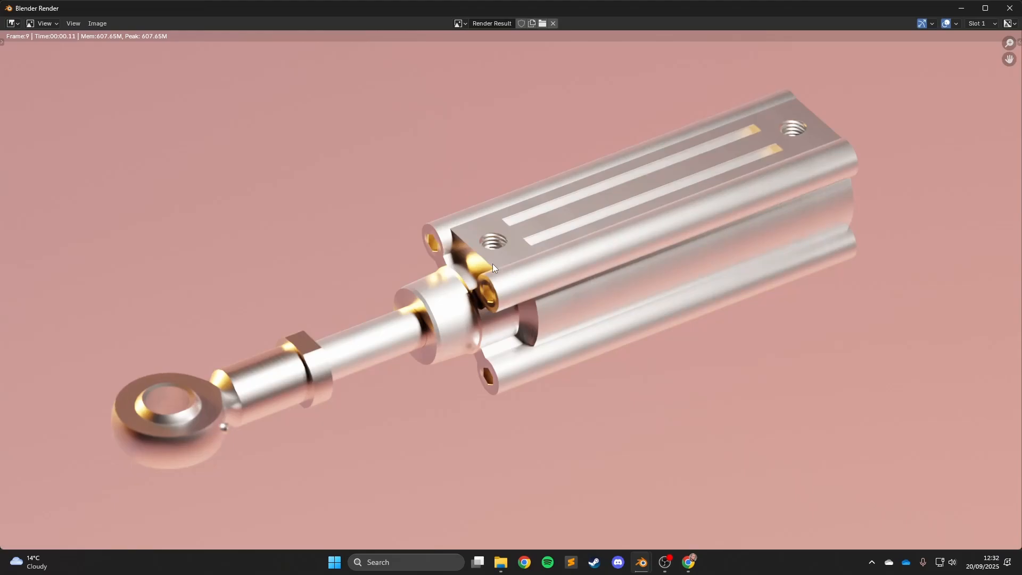
{"action": "scroll", "coordinate": [493, 263], "scroll_direction": "down", "scroll_amount": 2}
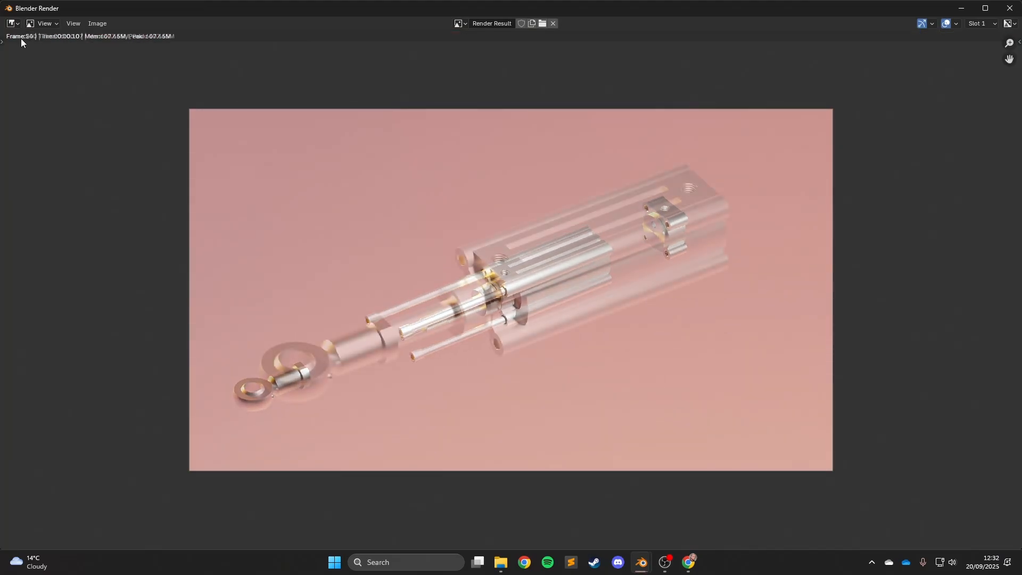
Switch to File Explorer, play 0001-0240.mp4 from C:\tmp in Media Player, and return to Blender.
{"action": "left_click", "coordinate": [501, 562]}
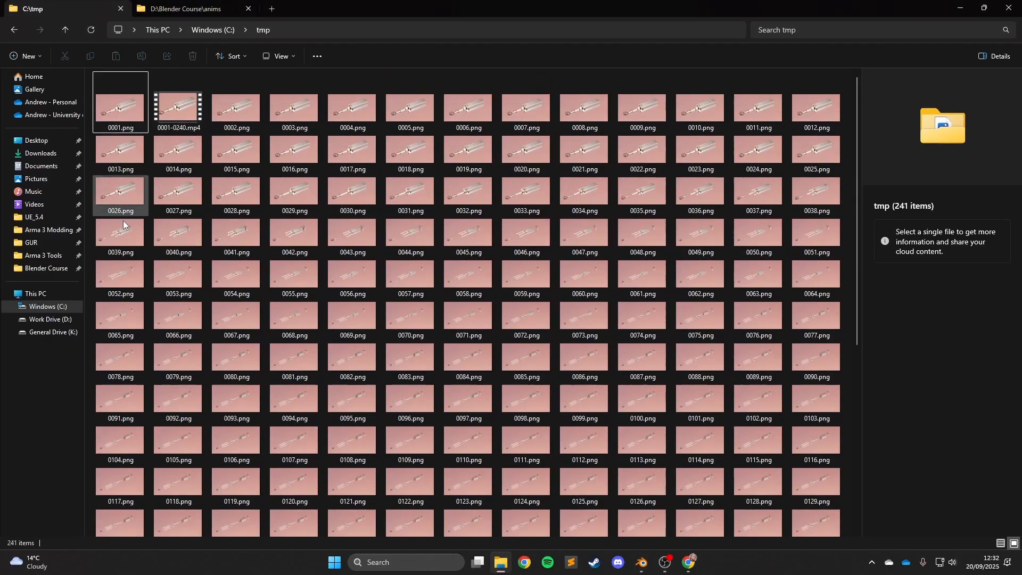
{"action": "double_click", "coordinate": [180, 116]}
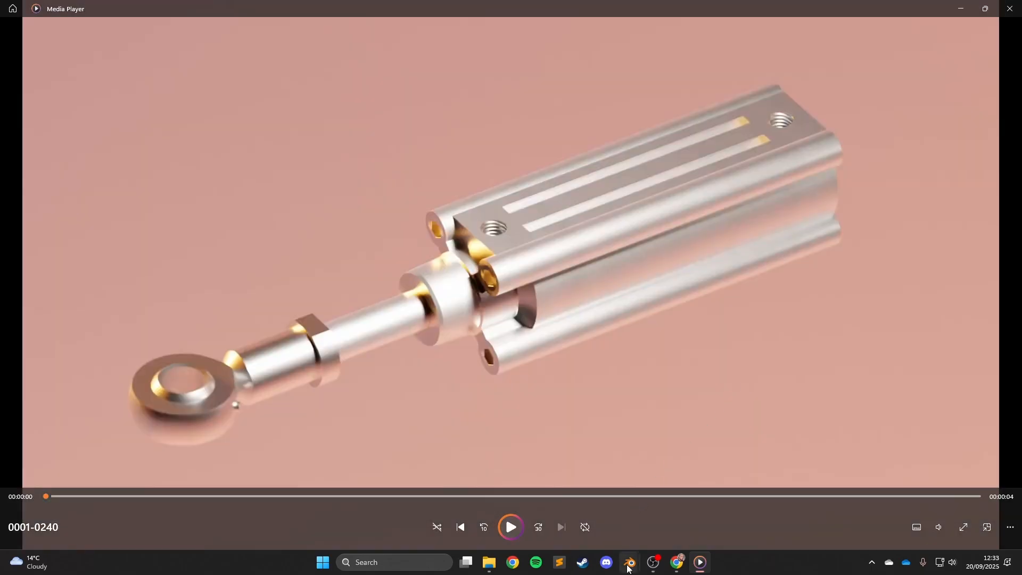
{"action": "mouse_move", "coordinate": [630, 562]}
{"action": "left_click", "coordinate": [580, 509]}
Delete the 240-frame image strip from channel 1 of the sequencer.
{"action": "scroll", "coordinate": [506, 330], "scroll_direction": "down", "scroll_amount": 5}
{"action": "scroll", "coordinate": [556, 310], "scroll_direction": "up", "scroll_amount": 7}
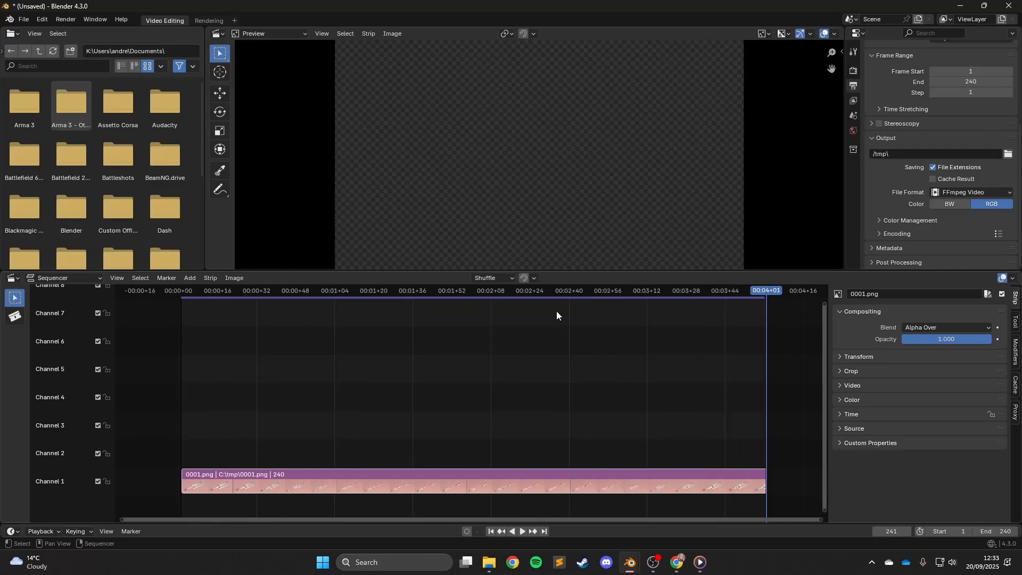
{"action": "left_click_drag", "start_coordinate": [494, 291], "coordinate": [481, 311]}
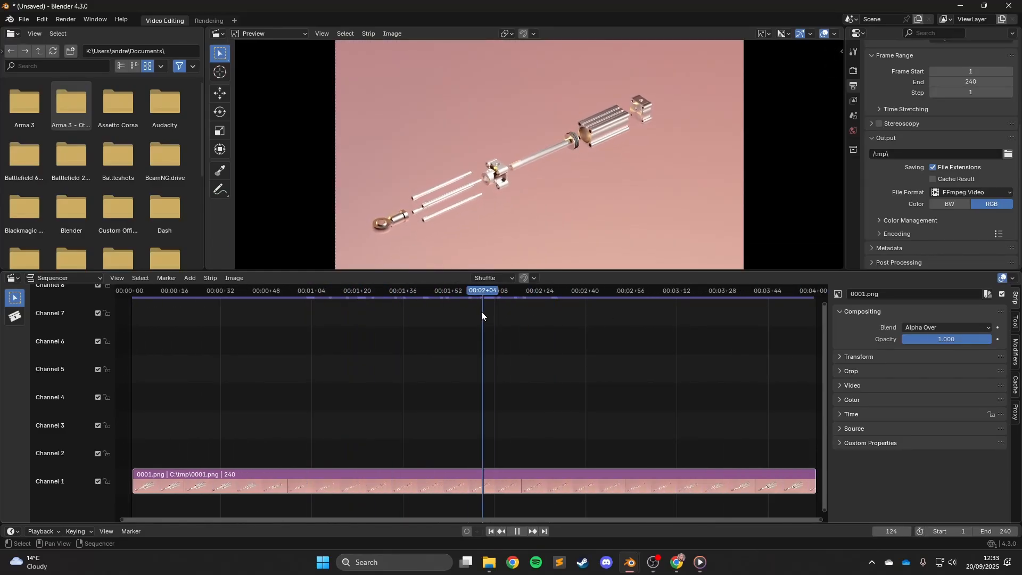
{"action": "scroll", "coordinate": [483, 314], "scroll_direction": "down", "scroll_amount": 6}
{"action": "scroll", "coordinate": [504, 506], "scroll_direction": "up", "scroll_amount": 4}
{"action": "left_click", "coordinate": [639, 476]}
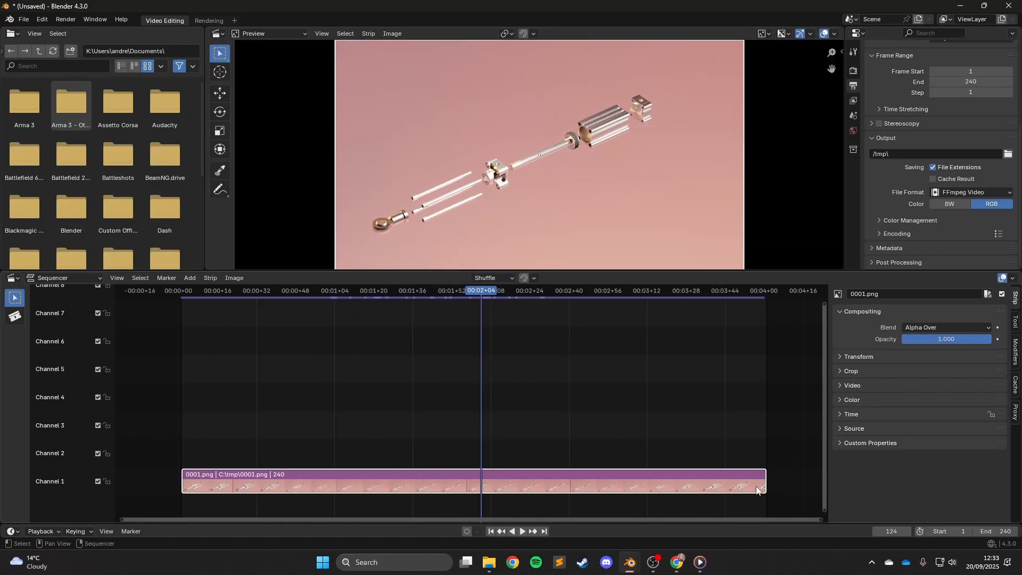
{"action": "scroll", "coordinate": [467, 482], "scroll_direction": "up", "scroll_amount": 1}
{"action": "key", "text": "Delete"}
{"action": "key", "text": "Home"}
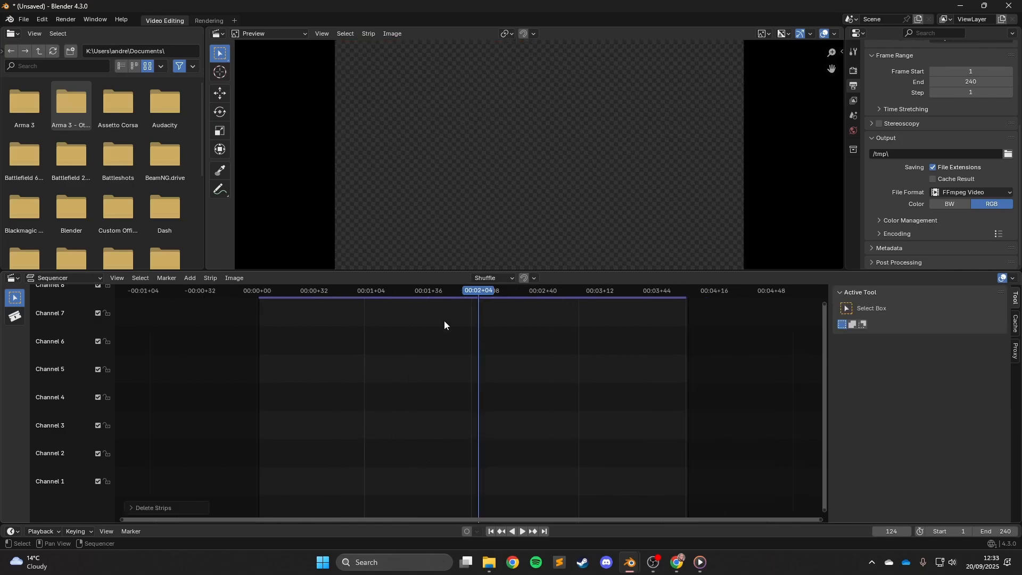
Move the playhead to frame 0 and add images 0001.png to 0120.png from C:\tmp as an image strip.
{"action": "left_click_drag", "start_coordinate": [269, 291], "coordinate": [234, 280]}
{"action": "left_click", "coordinate": [235, 280]}
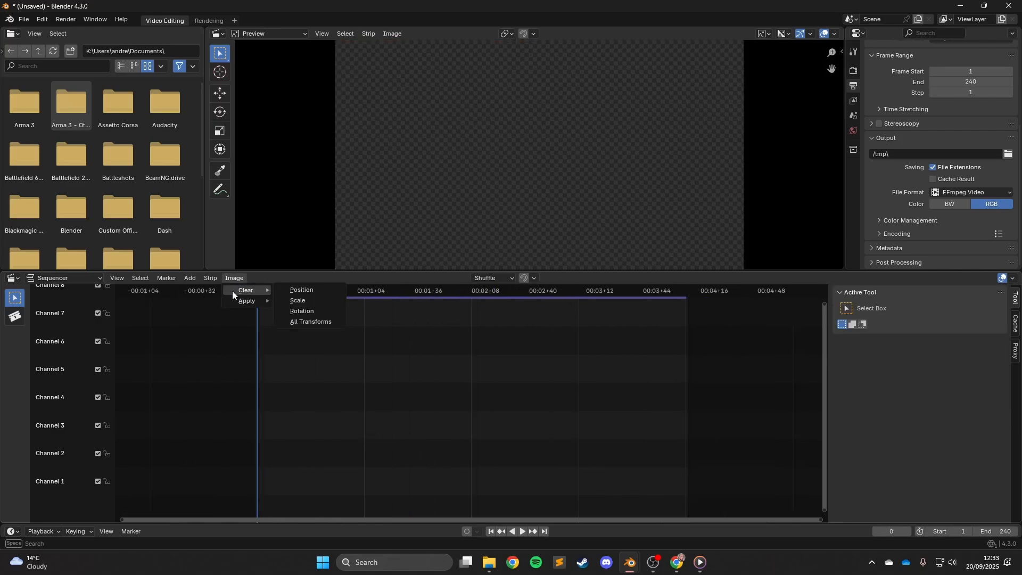
{"action": "left_click", "coordinate": [241, 341]}
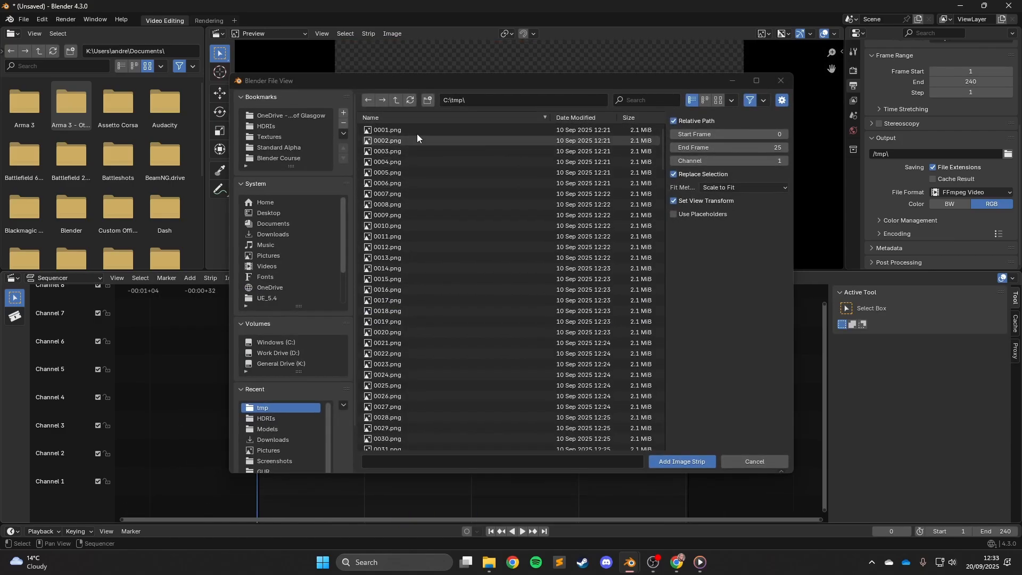
{"action": "left_click", "coordinate": [417, 133]}
{"action": "scroll", "coordinate": [432, 231], "scroll_direction": "down", "scroll_amount": 20}
{"action": "scroll", "coordinate": [389, 319], "scroll_direction": "down", "scroll_amount": 12}
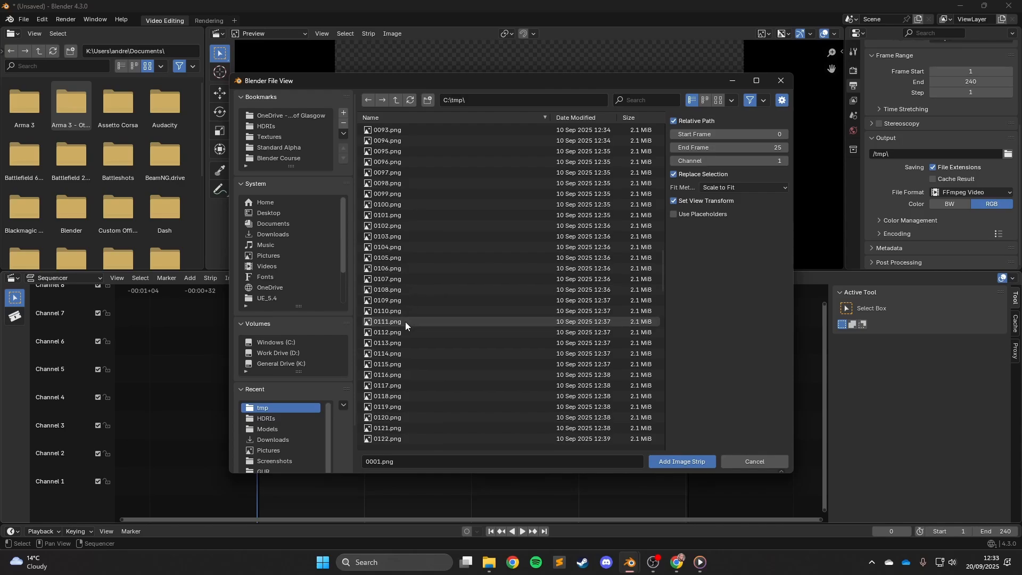
{"action": "left_click", "coordinate": [401, 290]}
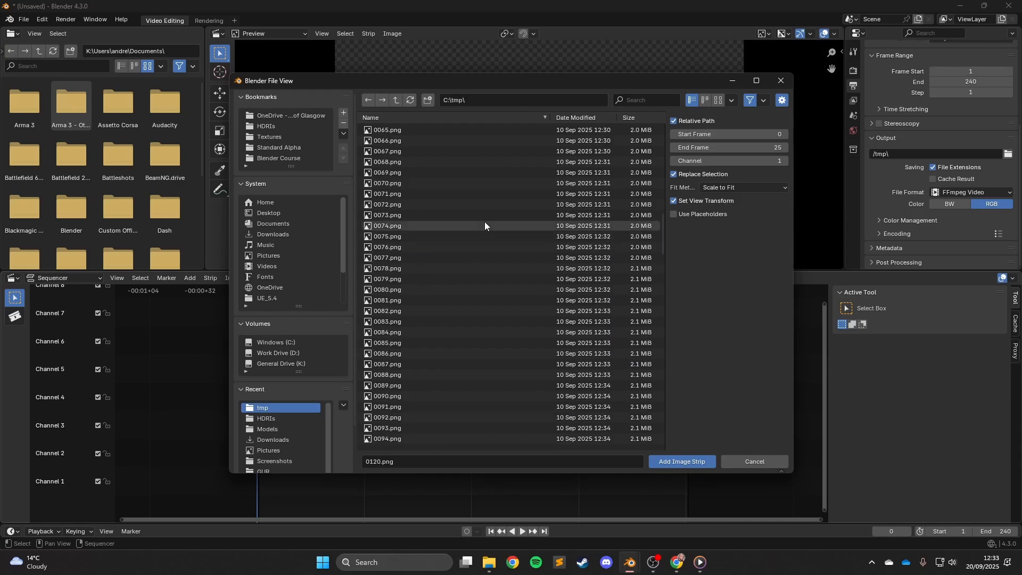
{"action": "scroll", "coordinate": [490, 197], "scroll_direction": "up", "scroll_amount": 20}
{"action": "left_click", "coordinate": [483, 128], "text": "shift"}
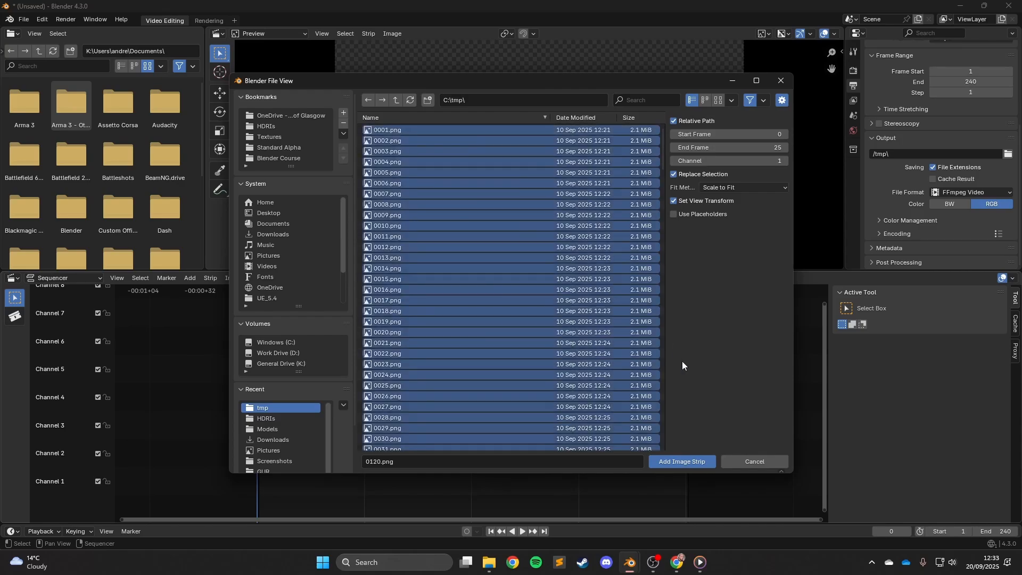
{"action": "left_click", "coordinate": [692, 461]}
Place the playhead exactly at the end of the first strip, at frame 120.
{"action": "left_click", "coordinate": [470, 292]}
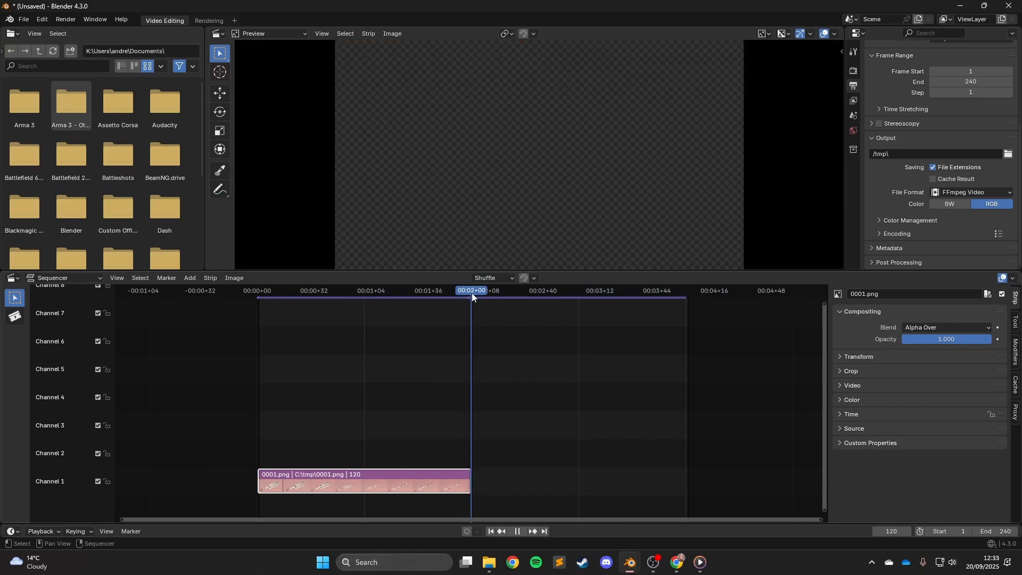
{"action": "left_click", "coordinate": [190, 277]}
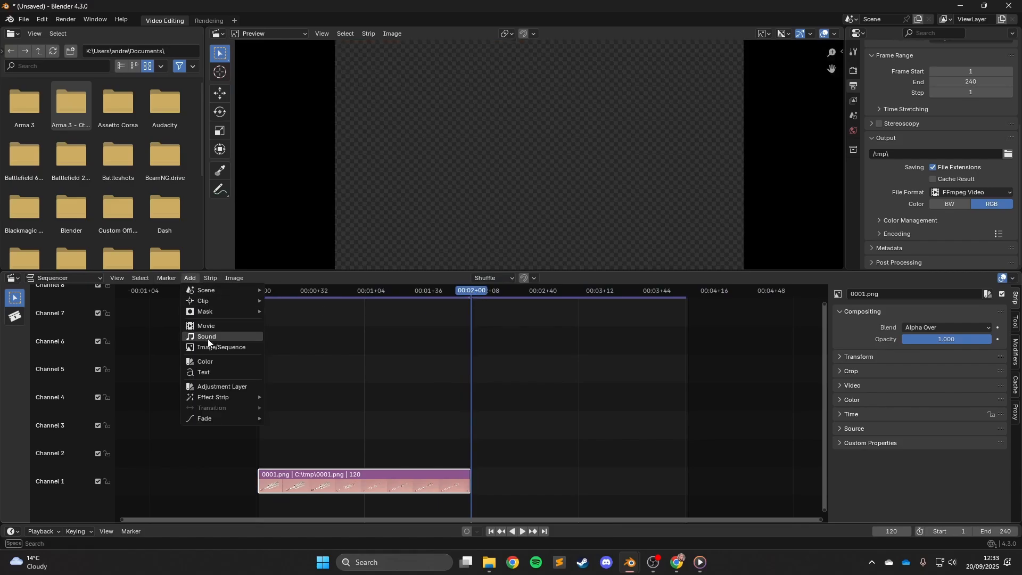
{"action": "left_click", "coordinate": [250, 337]}
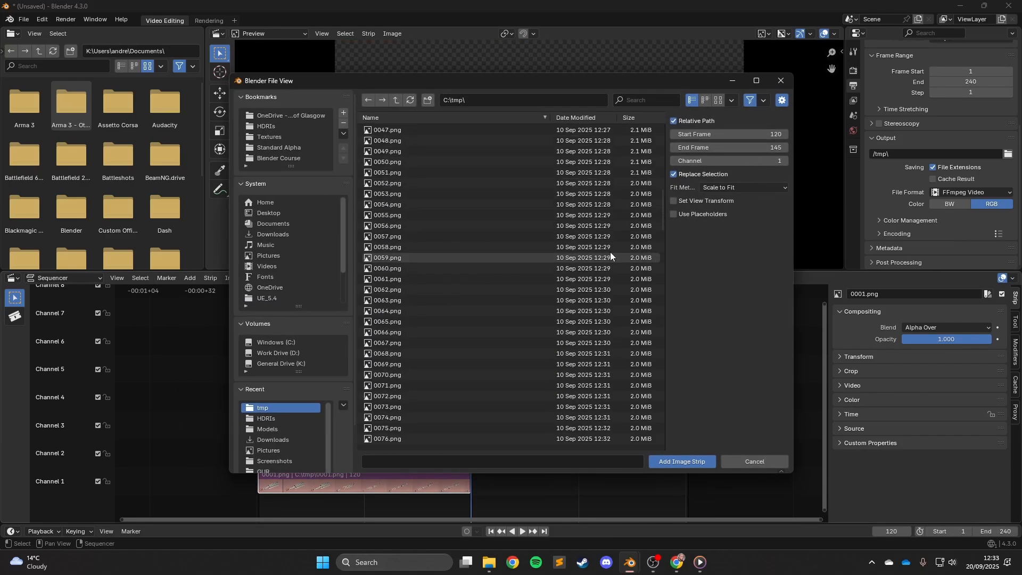
{"action": "left_click", "coordinate": [781, 81]}
{"action": "scroll", "coordinate": [537, 439], "scroll_direction": "up", "scroll_amount": 10}
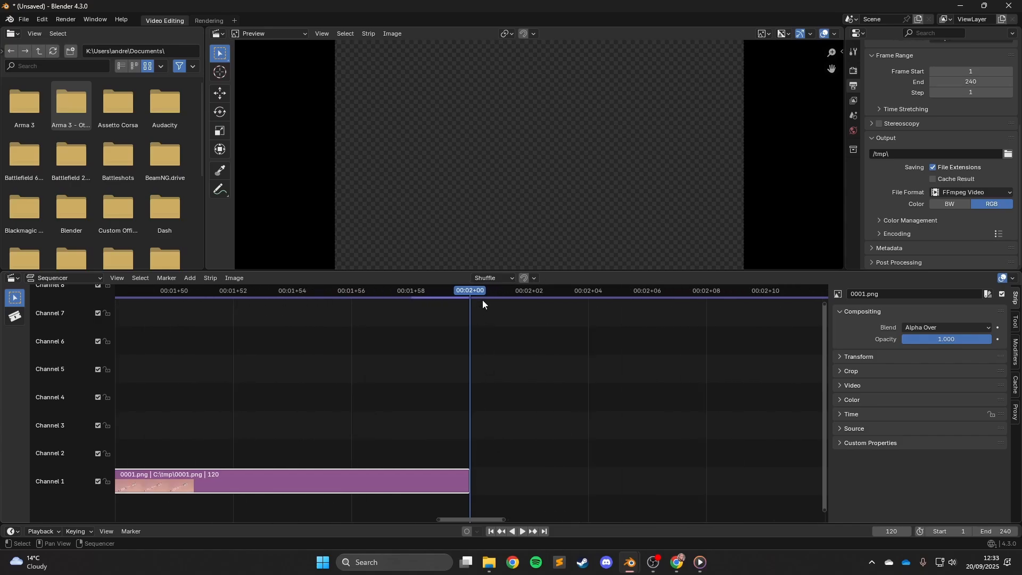
Add images 0121.png to 0240.png from C:\tmp as a second image strip starting at the playhead in channel 1.
{"action": "left_click", "coordinate": [190, 277]}
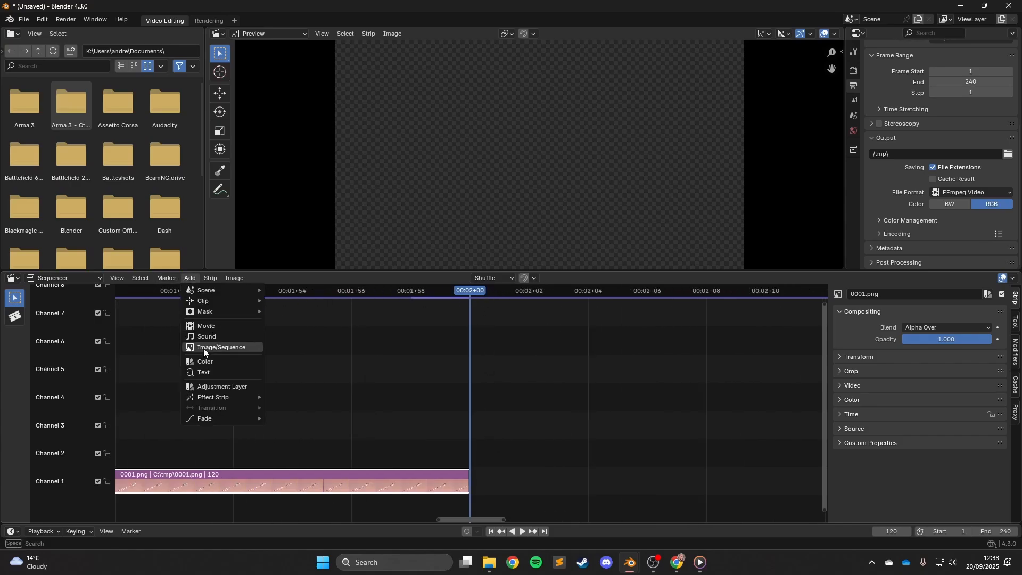
{"action": "left_click", "coordinate": [203, 347]}
{"action": "scroll", "coordinate": [438, 300], "scroll_direction": "down", "scroll_amount": 10}
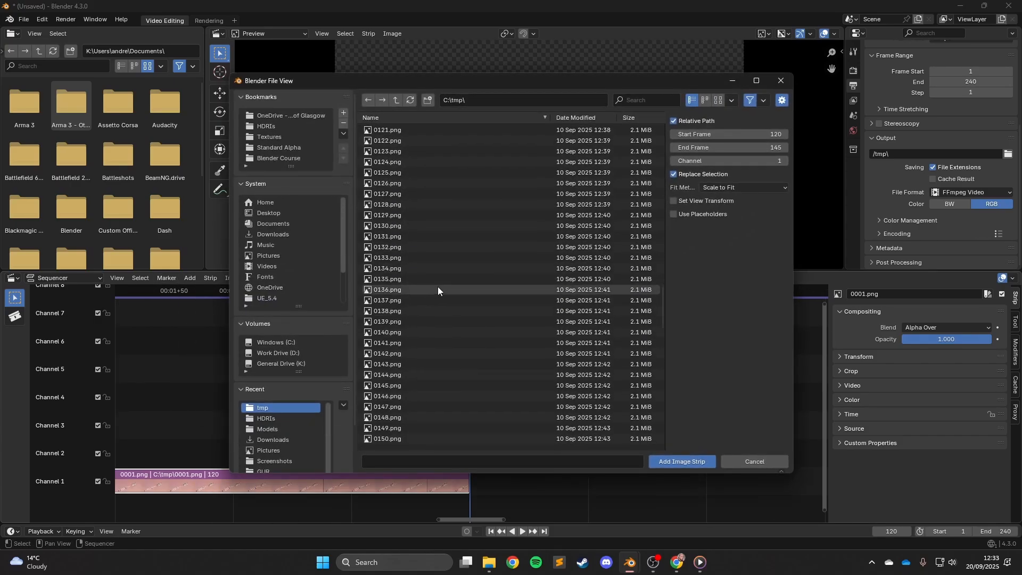
{"action": "left_click", "coordinate": [403, 217]}
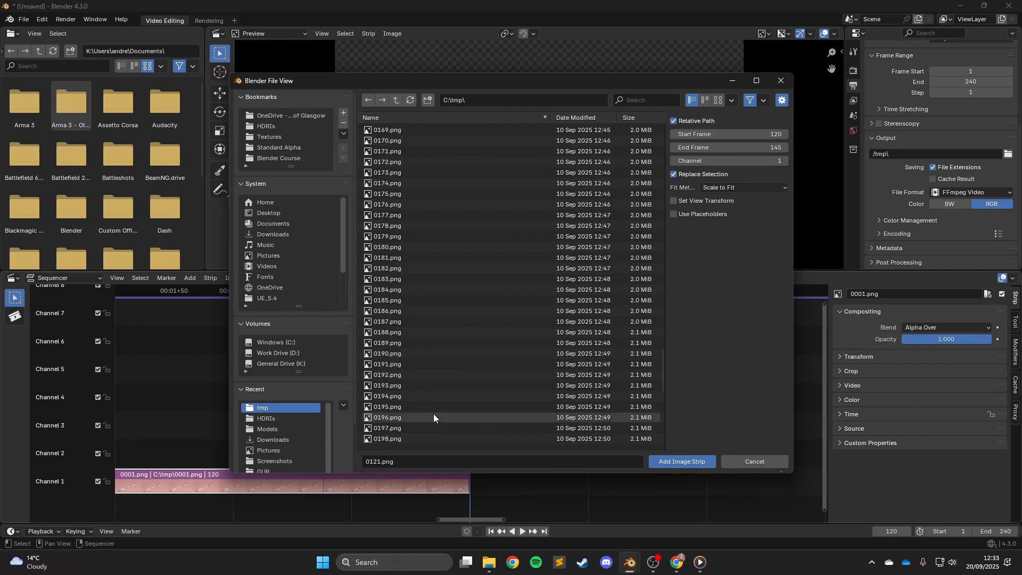
{"action": "scroll", "coordinate": [429, 440], "scroll_direction": "down", "scroll_amount": 15}
{"action": "left_click", "coordinate": [430, 444], "text": "shift"}
{"action": "left_click", "coordinate": [687, 461]}
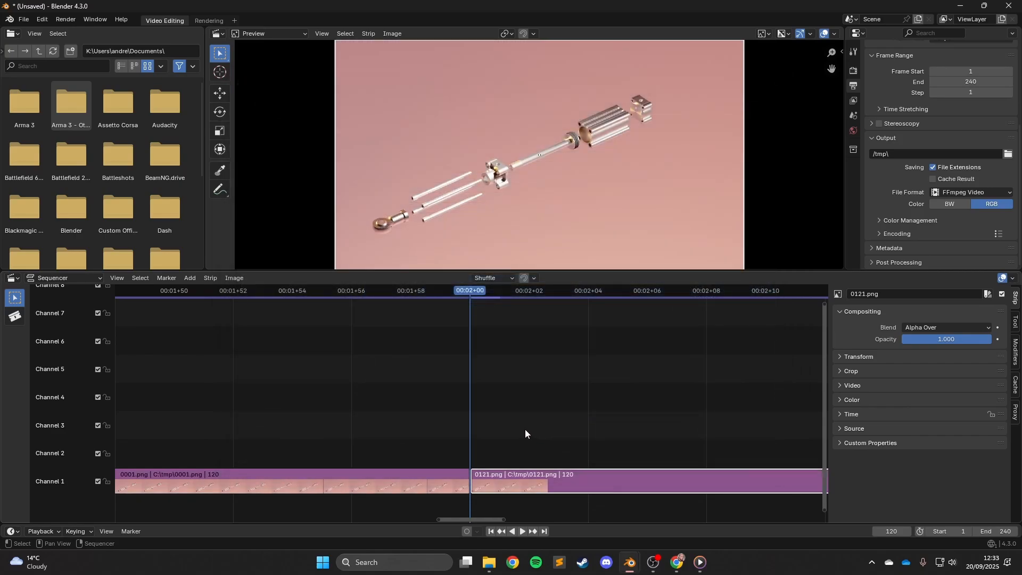
Preview both image strips from frame 0 and select each strip in turn to examine how they join.
{"action": "scroll", "coordinate": [525, 429], "scroll_direction": "down", "scroll_amount": 5, "text": "ctrl"}
{"action": "middle_click_drag", "start_coordinate": [553, 378], "coordinate": [115, 330]}
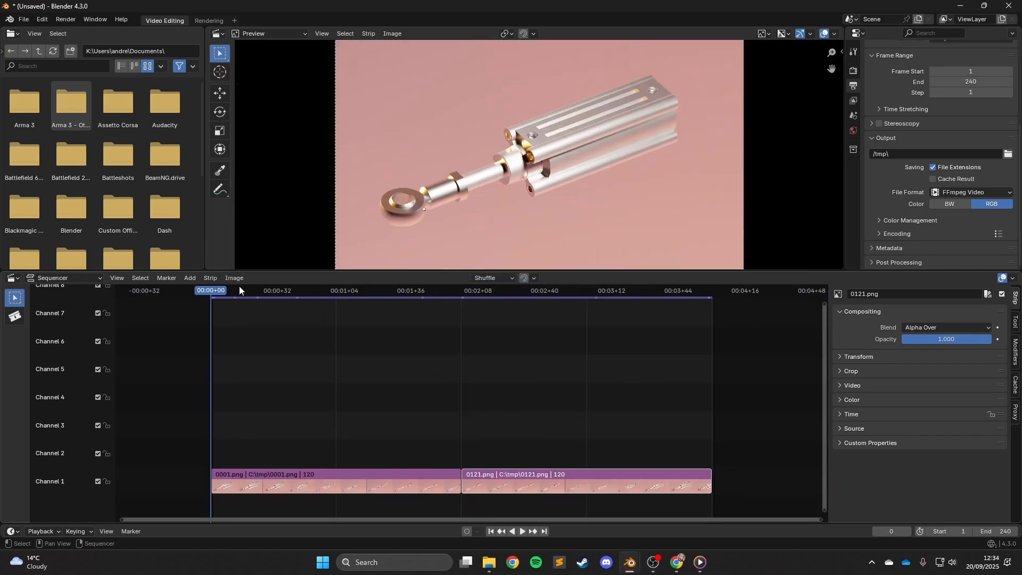
{"action": "key", "text": "space"}
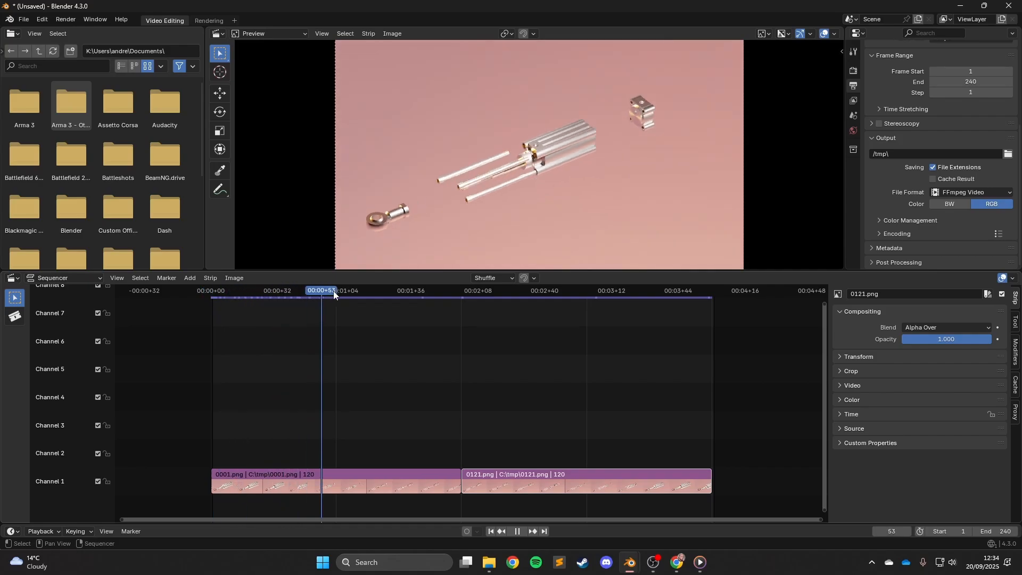
{"action": "left_click", "coordinate": [394, 478]}
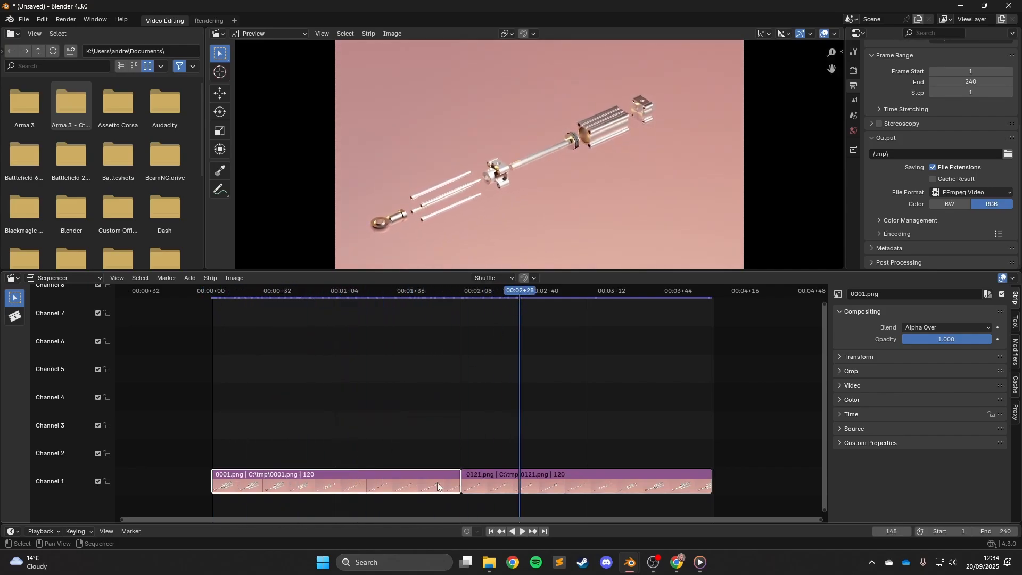
{"action": "left_click", "coordinate": [520, 485]}
{"action": "left_click", "coordinate": [454, 470]}
{"action": "scroll", "coordinate": [509, 358], "scroll_direction": "up", "scroll_amount": 7}
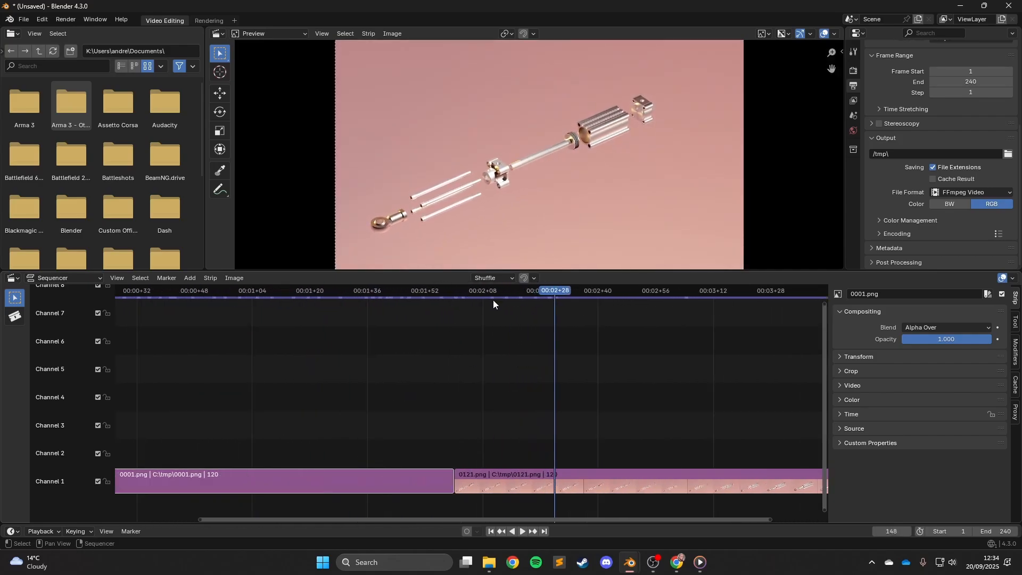
Scrub back over the strips to the junction at frame 120 and select the second strip.
{"action": "left_click_drag", "start_coordinate": [492, 296], "coordinate": [222, 314]}
{"action": "scroll", "coordinate": [597, 361], "scroll_direction": "down", "scroll_amount": 10}
{"action": "left_click_drag", "start_coordinate": [354, 292], "coordinate": [466, 320]}
{"action": "scroll", "coordinate": [466, 320], "scroll_direction": "up", "scroll_amount": 5}
{"action": "left_click", "coordinate": [508, 482]}
{"action": "scroll", "coordinate": [488, 362], "scroll_direction": "down", "scroll_amount": 3}
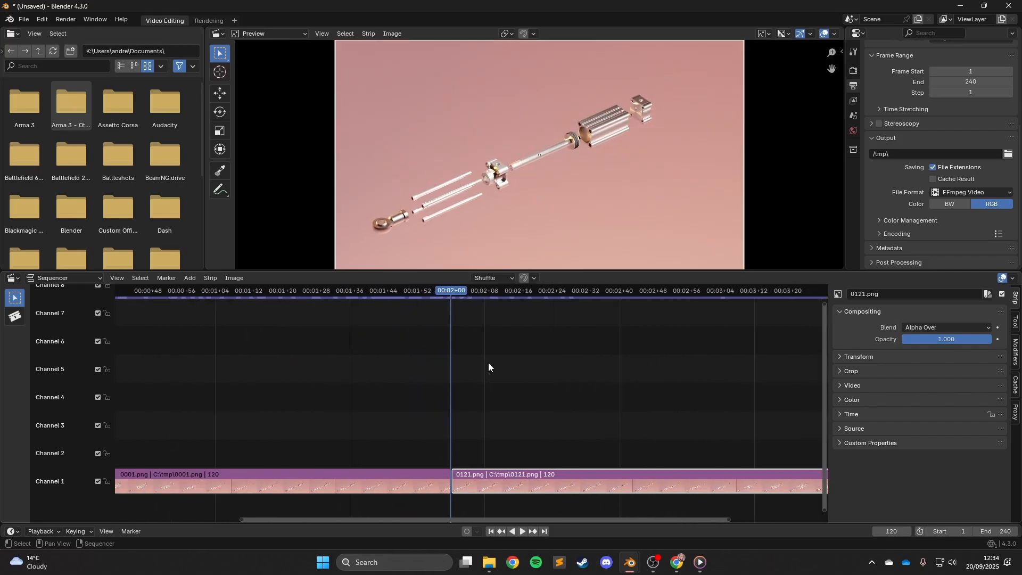
{"action": "scroll", "coordinate": [489, 325], "scroll_direction": "down", "scroll_amount": 4}
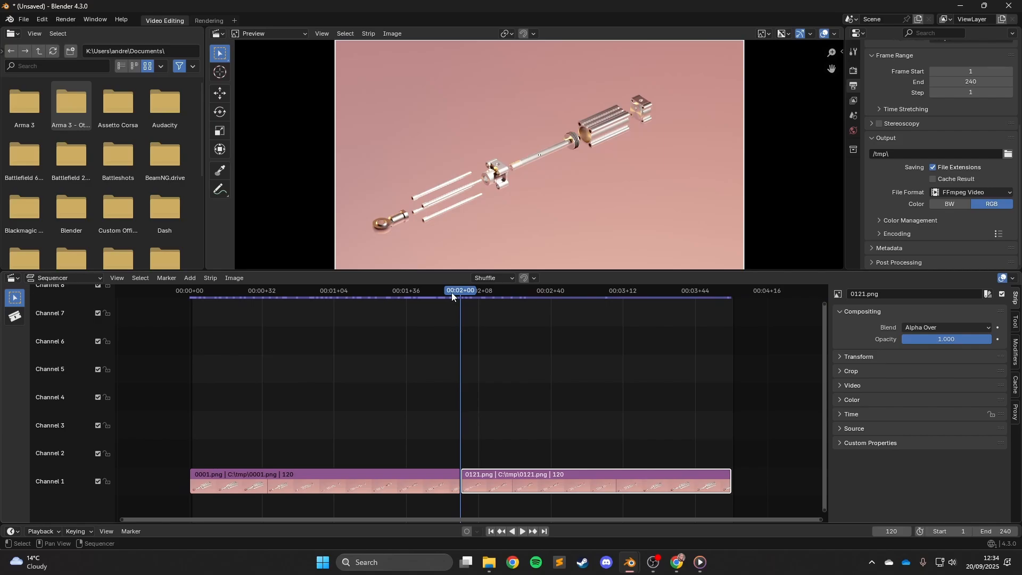
Scrub through the second strip from the junction and look at the sequencer's snapping options.
{"action": "key", "text": "space"}
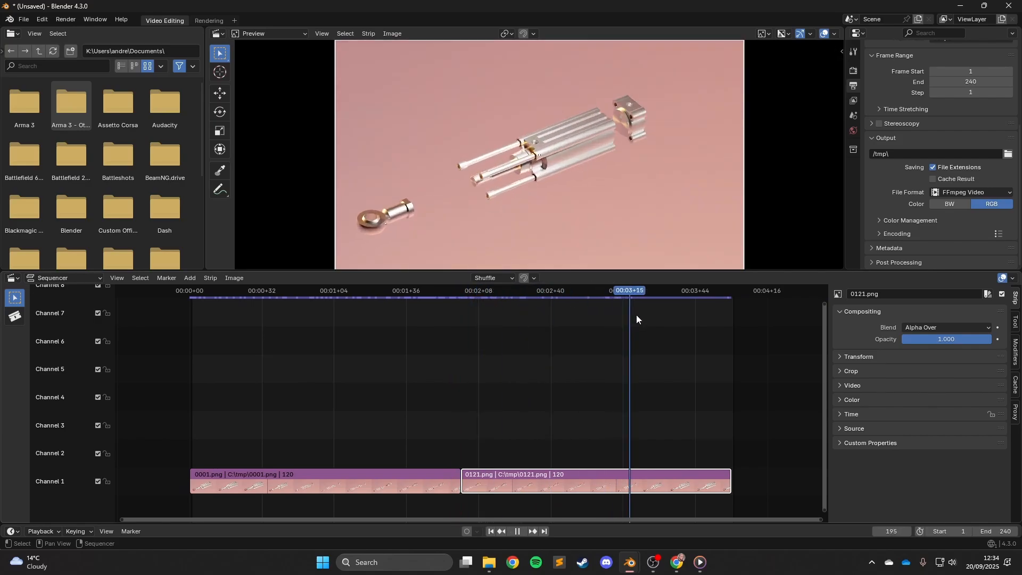
{"action": "scroll", "coordinate": [460, 334], "scroll_direction": "up", "scroll_amount": 3}
{"action": "left_click_drag", "start_coordinate": [456, 292], "coordinate": [645, 303]}
{"action": "key", "text": "space"}
{"action": "scroll", "coordinate": [520, 315], "scroll_direction": "down", "scroll_amount": 3}
{"action": "left_click", "coordinate": [509, 277]}
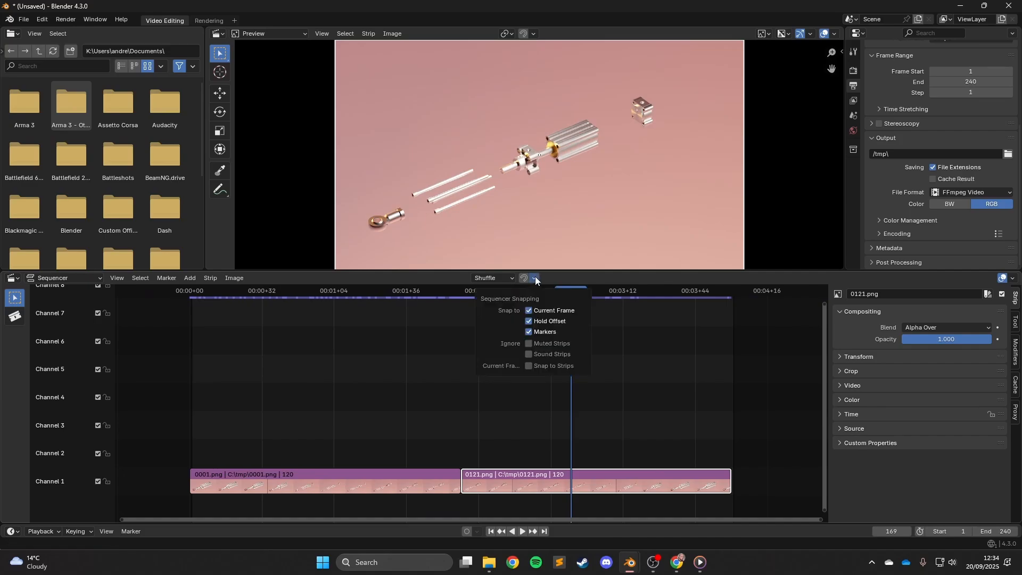
{"action": "scroll", "coordinate": [545, 359], "scroll_direction": "up", "scroll_amount": 2}
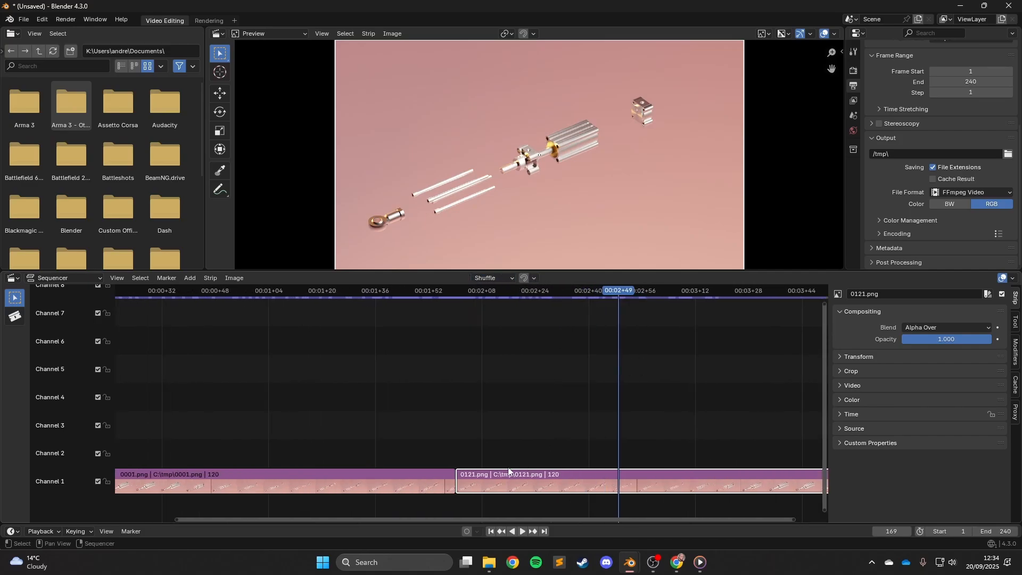
Move the playhead to frame 132, shortly after the junction, to check the preview there.
{"action": "left_click", "coordinate": [536, 293]}
{"action": "key", "text": "space"}
{"action": "key", "text": "Escape"}
{"action": "scroll", "coordinate": [553, 412], "scroll_direction": "down", "scroll_amount": 2}
{"action": "middle_click_drag", "start_coordinate": [591, 417], "coordinate": [383, 333]}
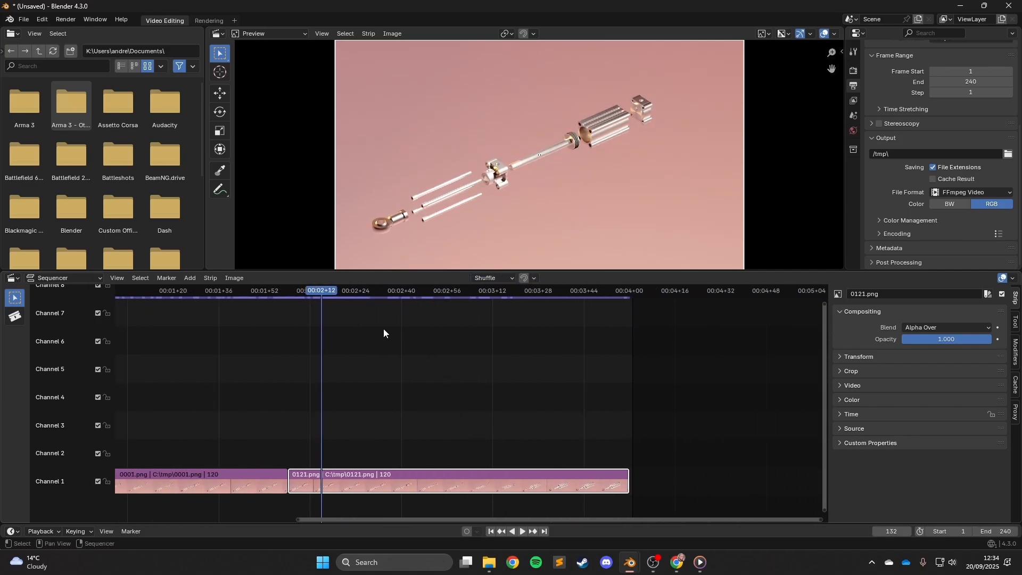
Scrub through the full sequence, examine the exploded piston close up at frame 173, and return to the whole image.
{"action": "left_click_drag", "start_coordinate": [338, 295], "coordinate": [351, 341]}
{"action": "key", "text": "Home"}
{"action": "left_click_drag", "start_coordinate": [343, 297], "coordinate": [637, 301]}
{"action": "scroll", "coordinate": [548, 173], "scroll_direction": "up", "scroll_amount": 4}
{"action": "scroll", "coordinate": [567, 177], "scroll_direction": "up", "scroll_amount": 6}
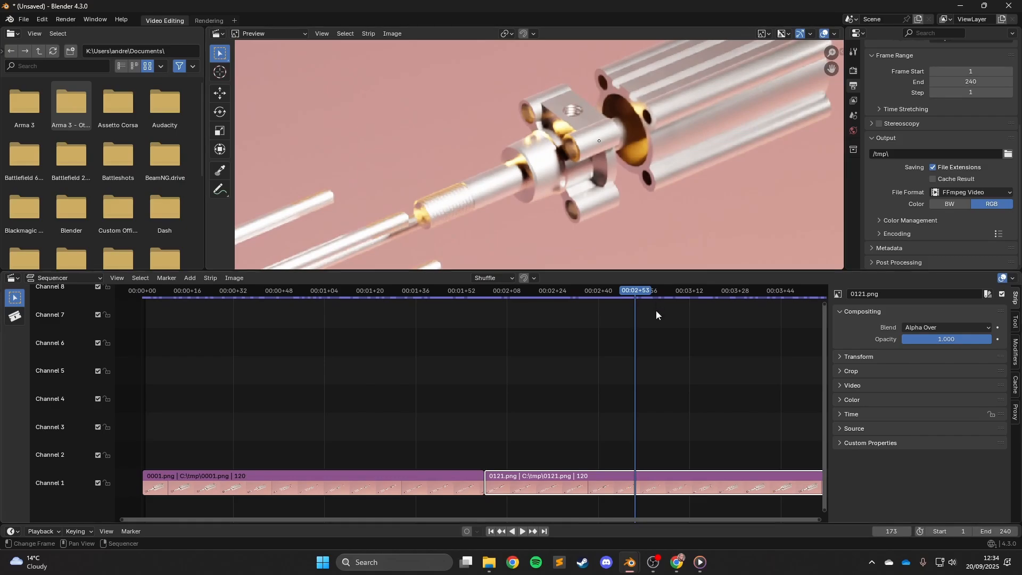
{"action": "scroll", "coordinate": [658, 313], "scroll_direction": "down", "scroll_amount": 2}
{"action": "scroll", "coordinate": [429, 295], "scroll_direction": "down", "scroll_amount": 4, "text": "ctrl"}
{"action": "left_click_drag", "start_coordinate": [385, 294], "coordinate": [458, 293]}
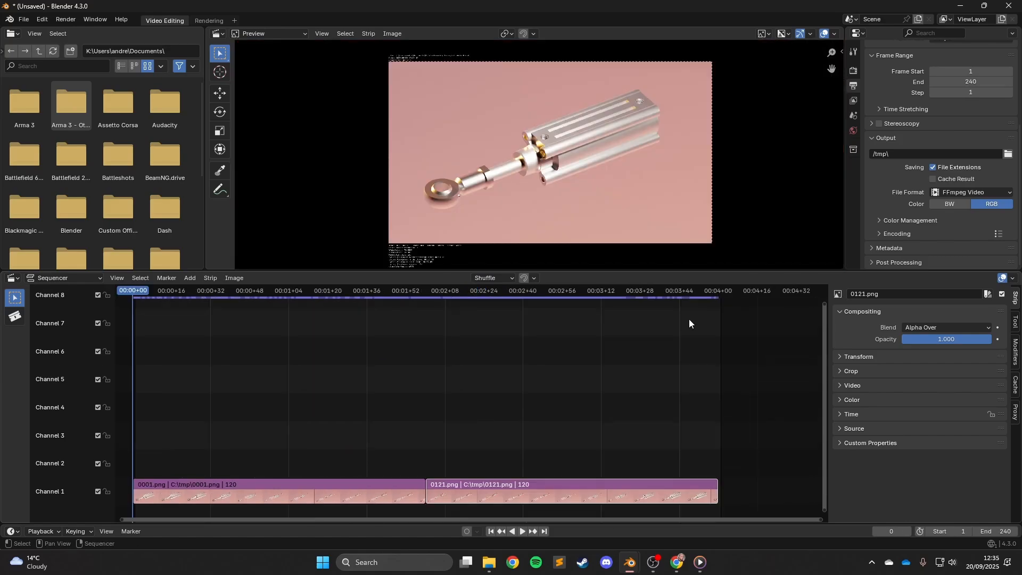